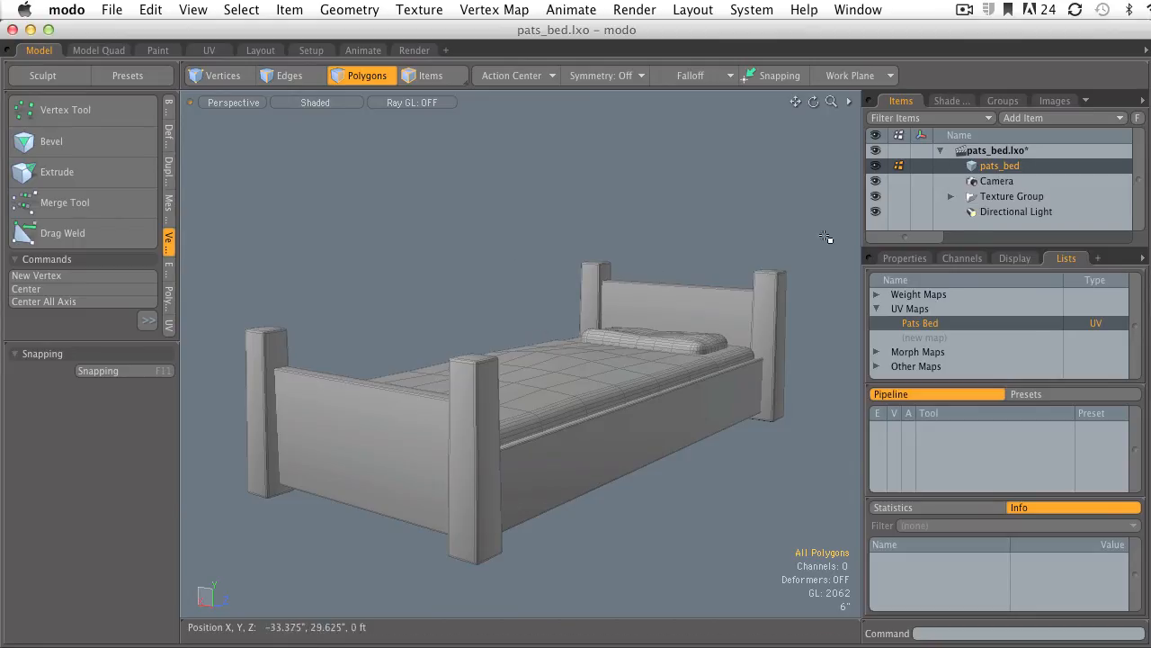
- Switch to the UV layout and start exporting the bed's UVs as an EPS template
{"action": "left_click", "coordinate": [210, 49]}
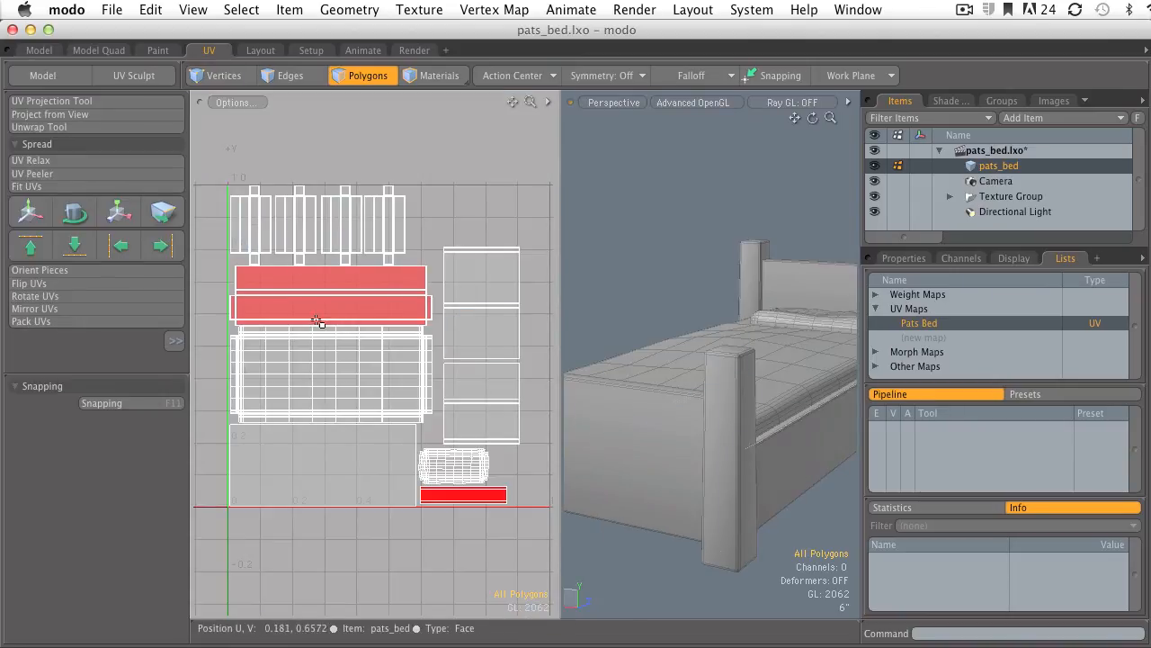
{"action": "left_click", "coordinate": [287, 282], "text": "shift"}
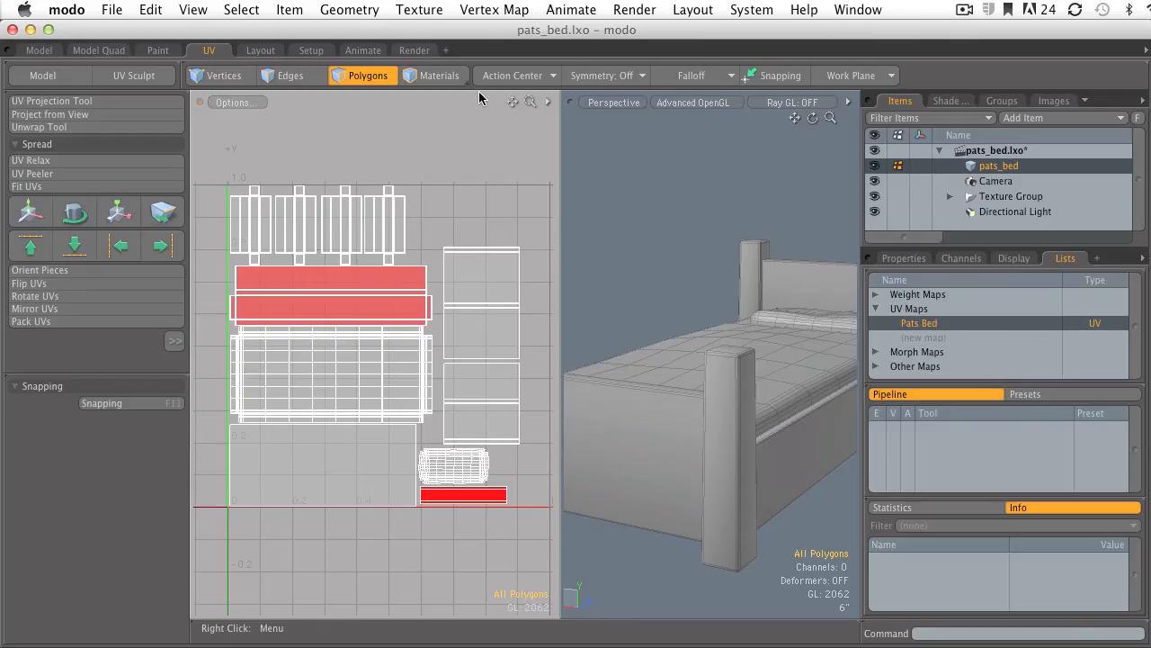
{"action": "left_click", "coordinate": [418, 12]}
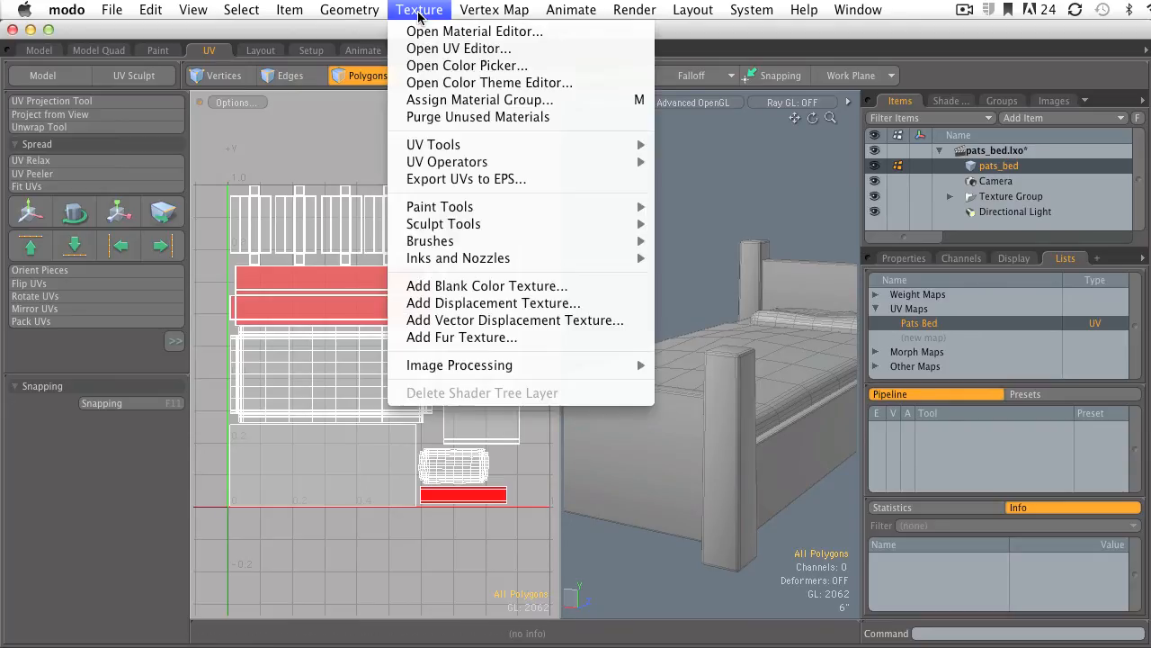
{"action": "left_click", "coordinate": [466, 179]}
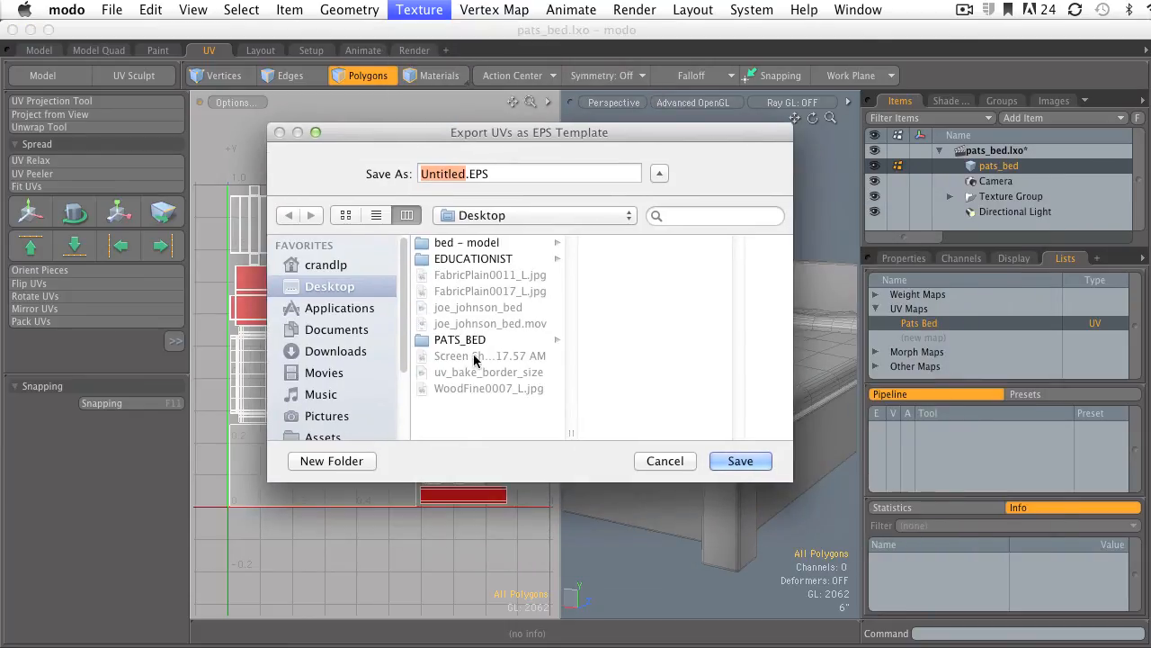
- Create a folder named SOURCES inside PATS_BED/TEXTURES as the export destination
{"action": "left_click", "coordinate": [471, 340]}
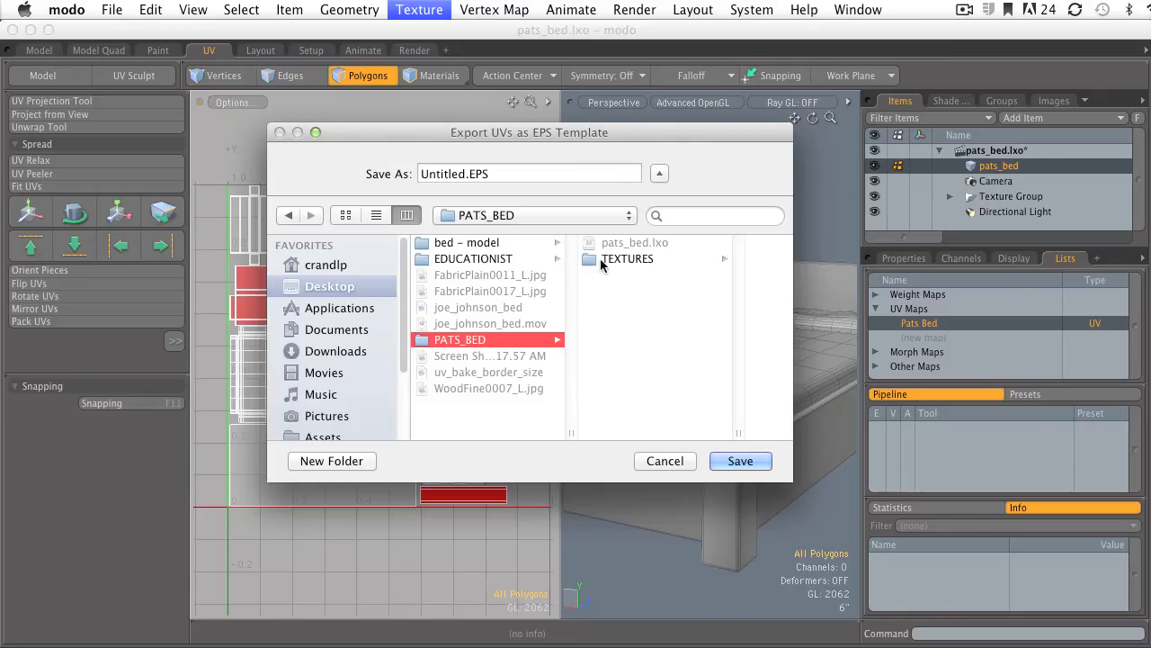
{"action": "left_click", "coordinate": [603, 263]}
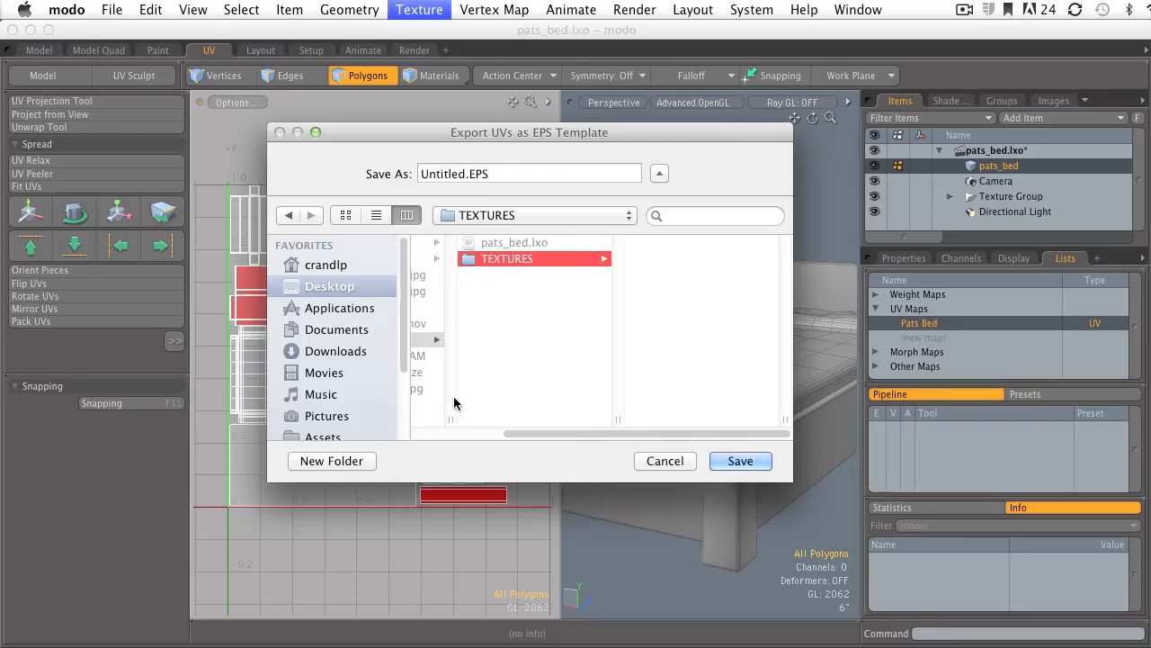
{"action": "left_click", "coordinate": [351, 461]}
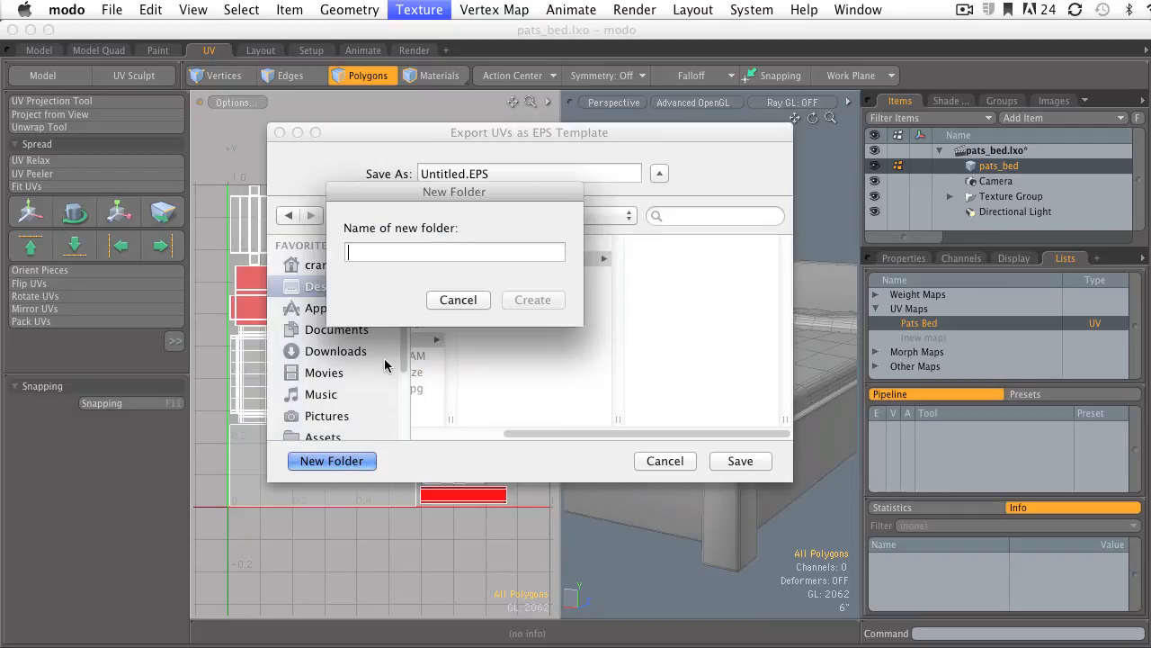
{"action": "type", "text": "SOURCES"}
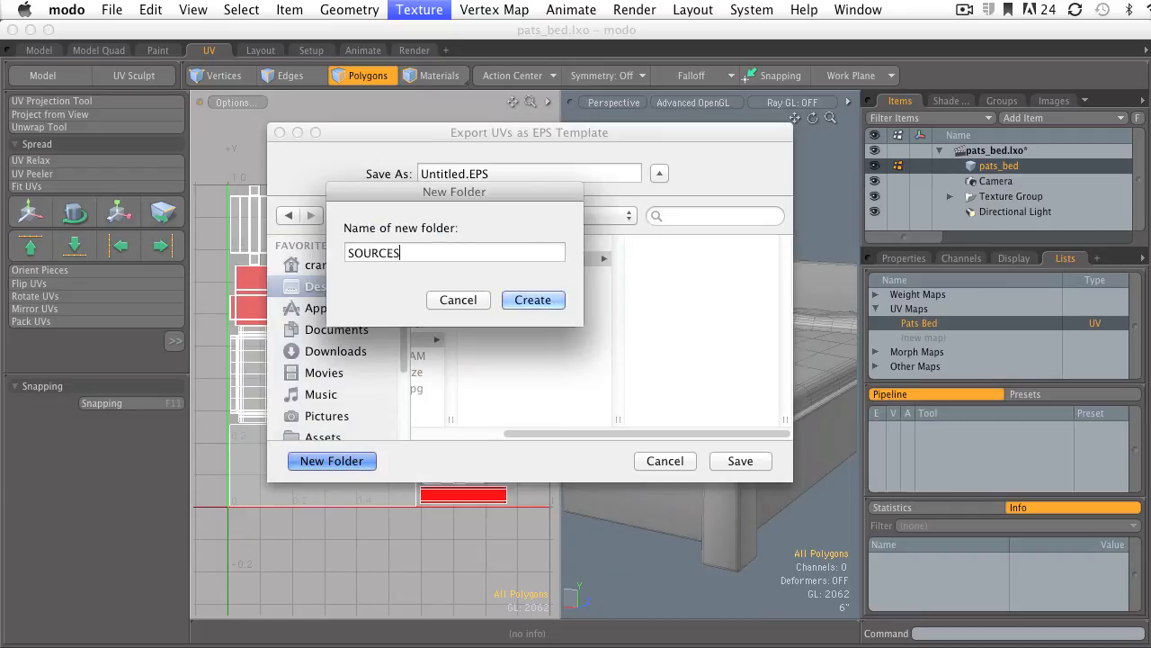
{"action": "key", "text": "Return"}
- Save the UV template as pats_bed_uvs.EPS in the SOURCES folder
{"action": "left_click", "coordinate": [466, 174]}
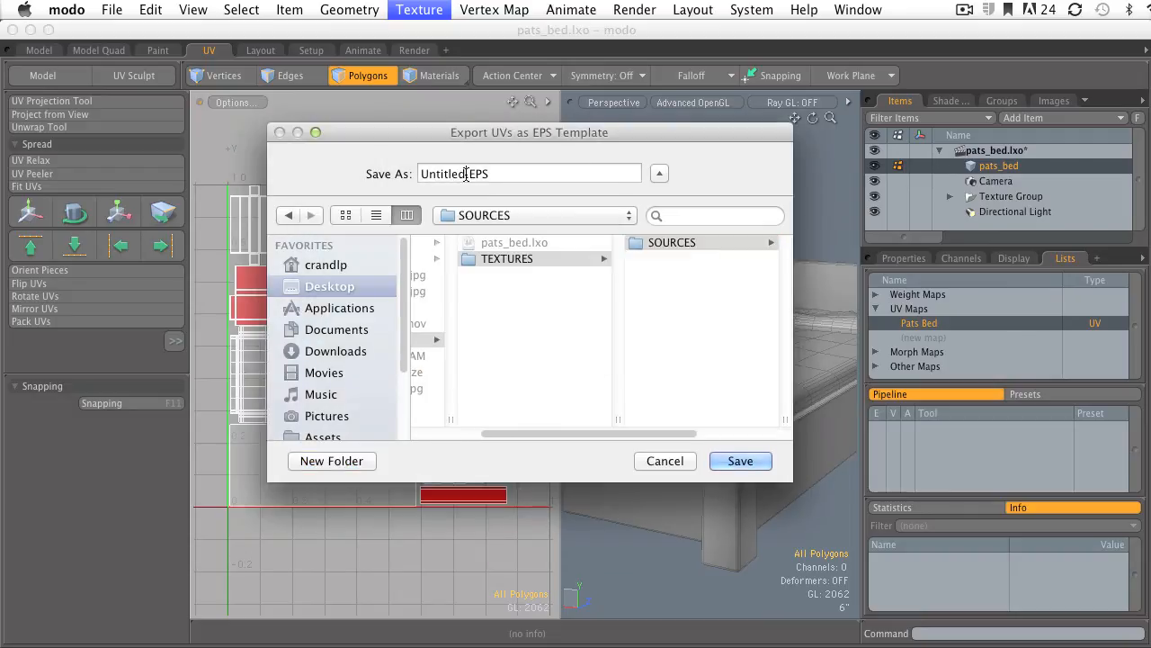
{"action": "left_click_drag", "start_coordinate": [466, 174], "coordinate": [409, 175]}
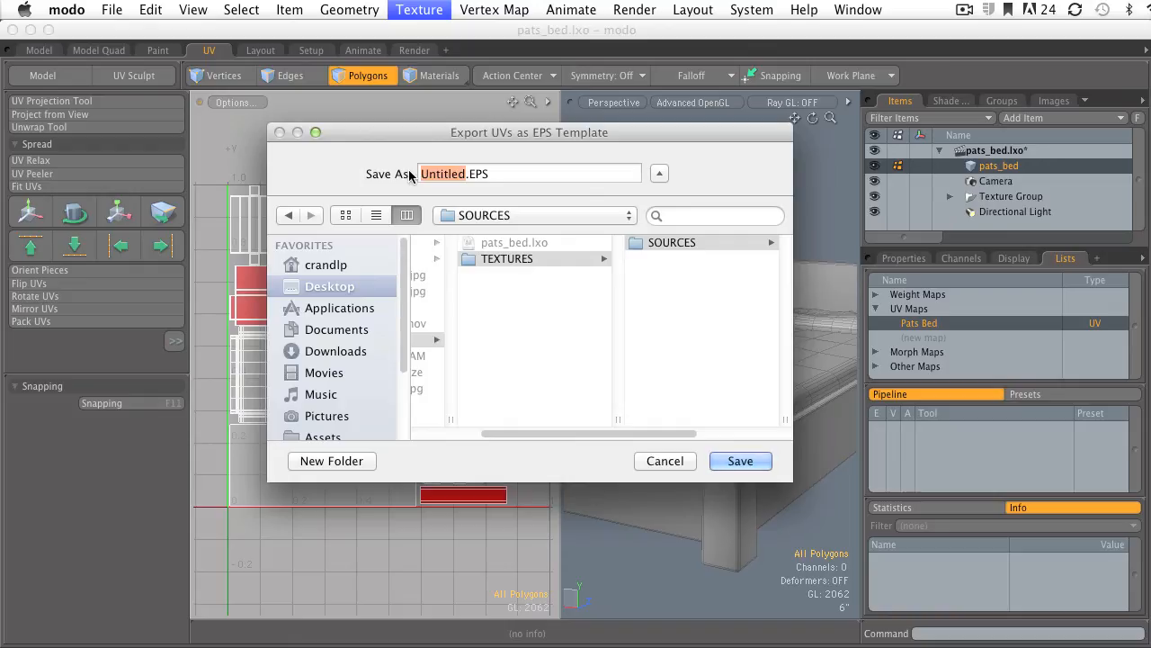
{"action": "type", "text": "pats_"}
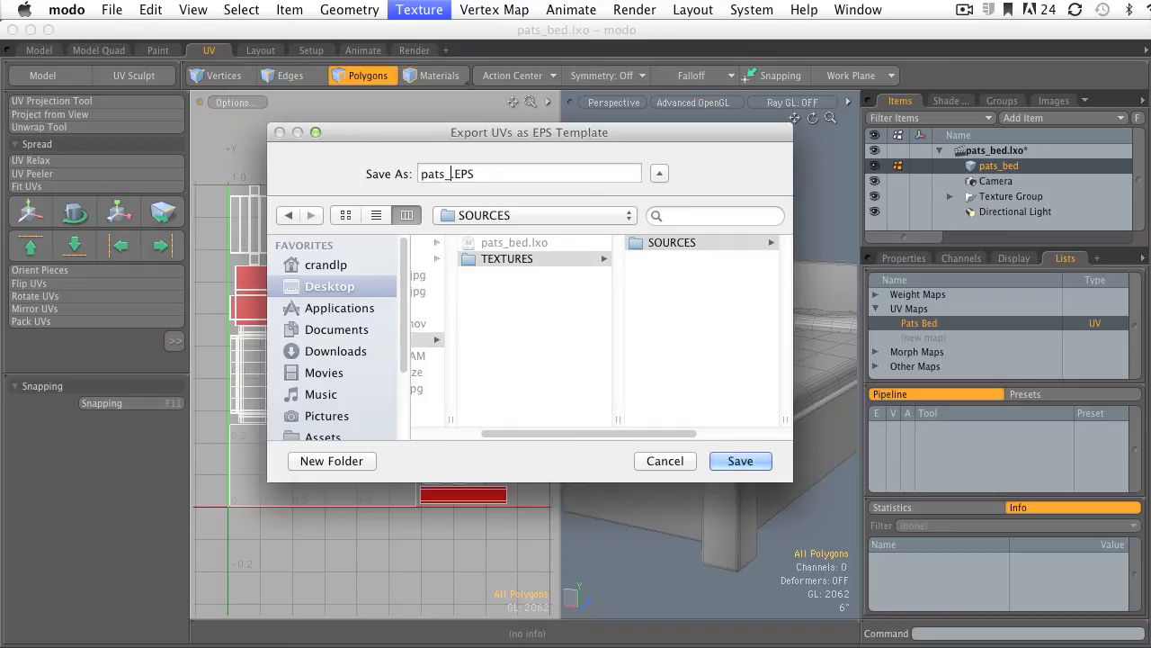
{"action": "type", "text": "bed_uvs"}
{"action": "key", "text": "shift+Left"}
{"action": "key", "text": "shift+Left"}
{"action": "key", "text": "shift+Left"}
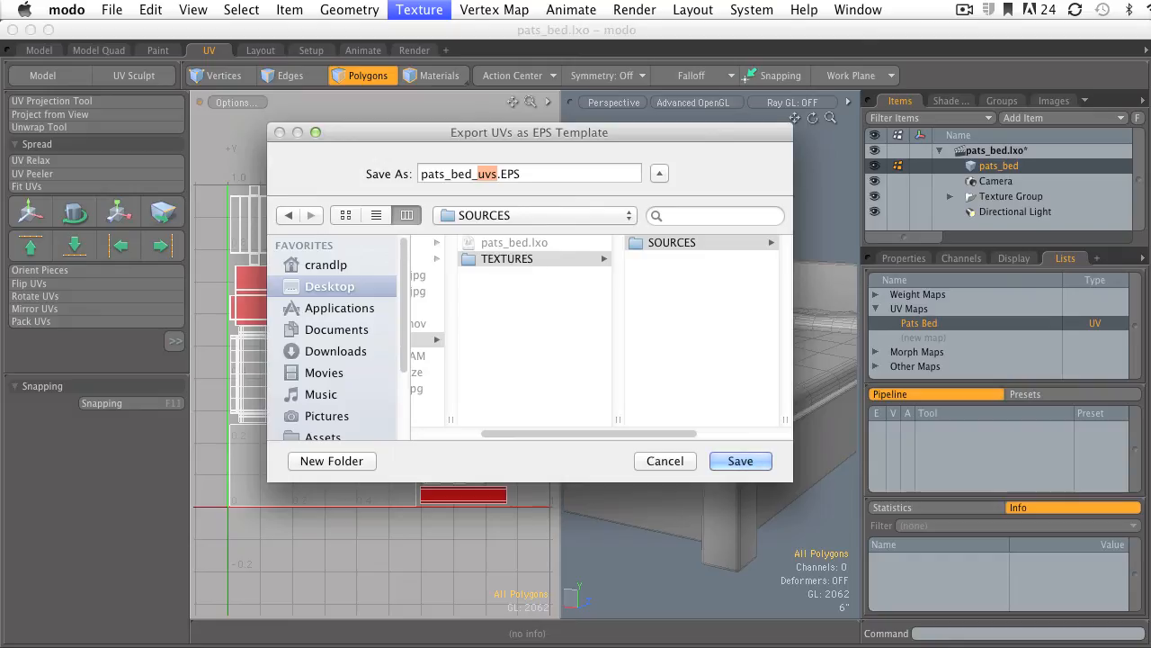
{"action": "key", "text": "Right"}
{"action": "left_click", "coordinate": [741, 461]}
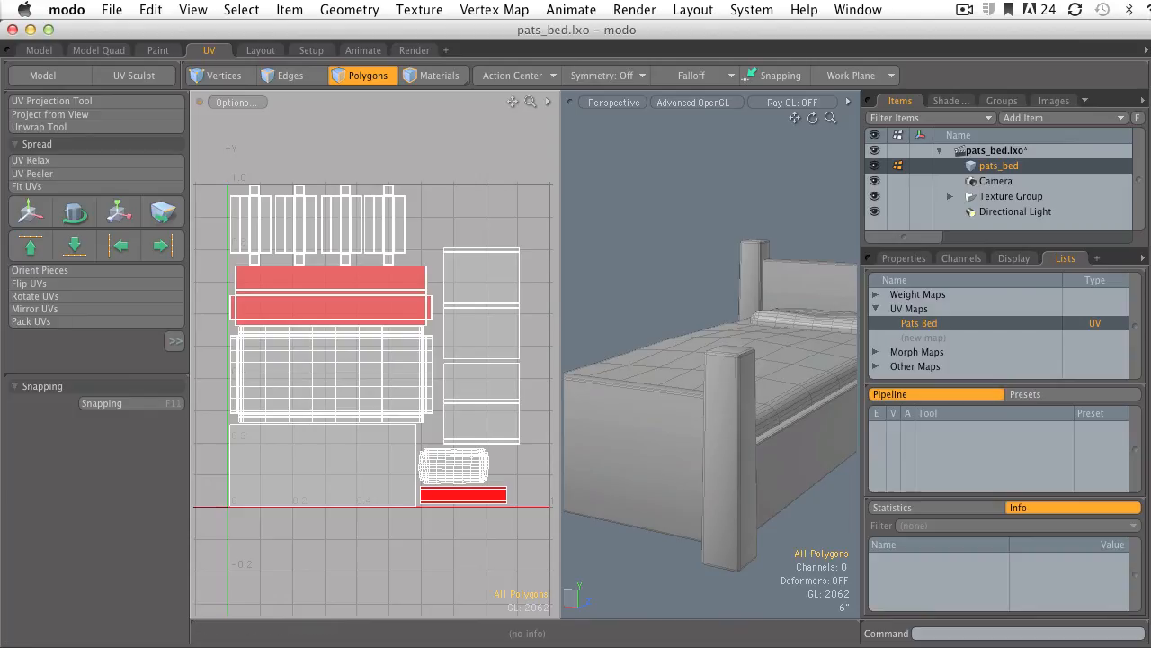
- Switch to Photoshop and open pats_bed_uvs.EPS from the SOURCES folder
{"action": "key", "text": "super+Tab"}
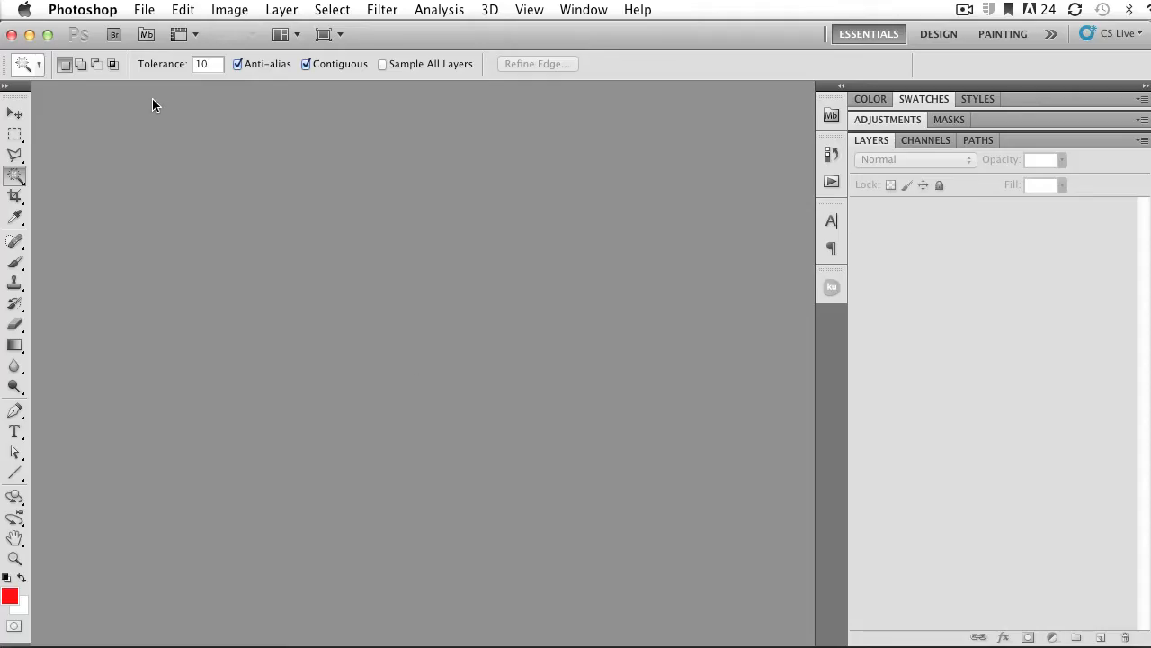
{"action": "left_click", "coordinate": [143, 11]}
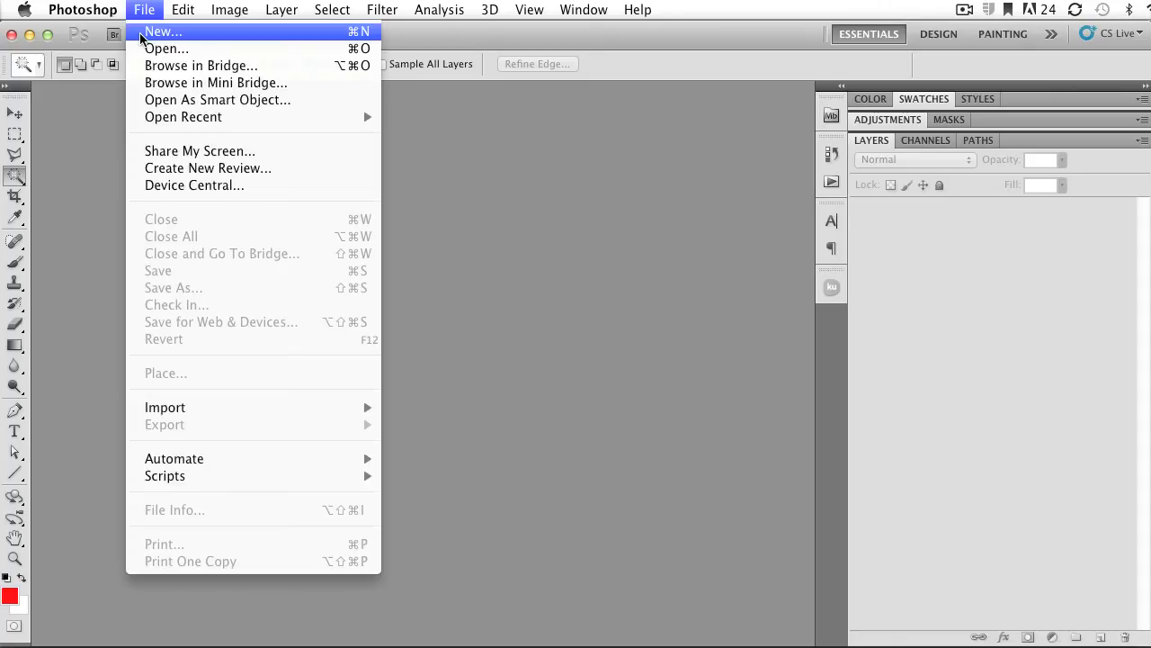
{"action": "left_click", "coordinate": [144, 48]}
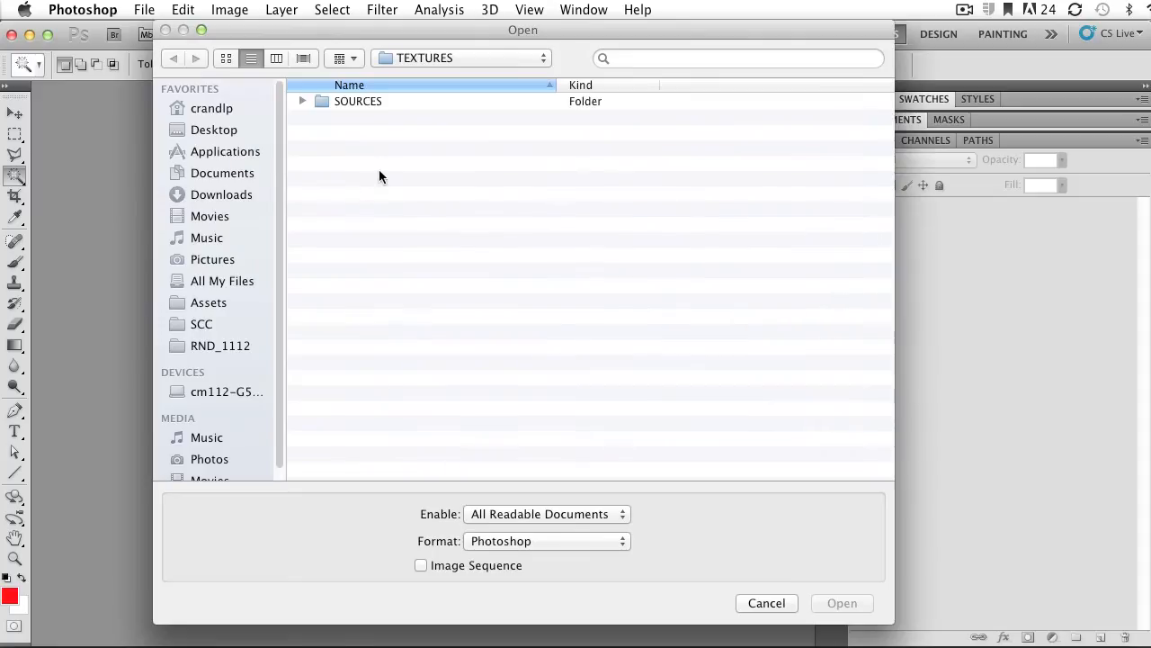
{"action": "left_click", "coordinate": [302, 101]}
{"action": "left_click", "coordinate": [398, 118]}
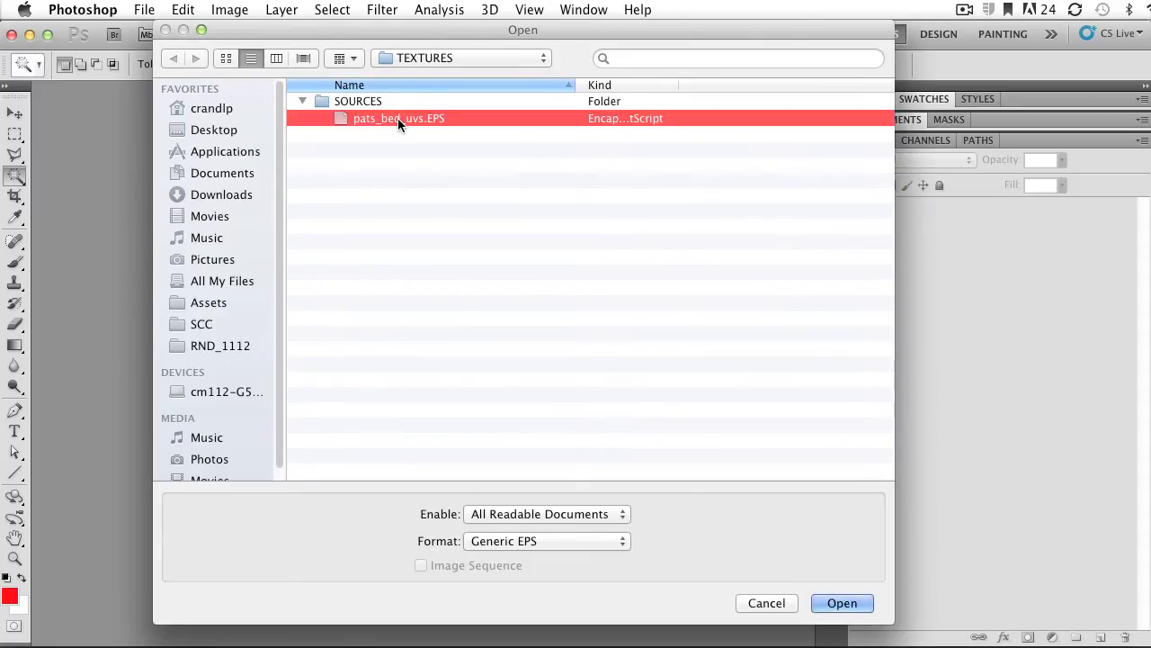
{"action": "left_click", "coordinate": [846, 603]}
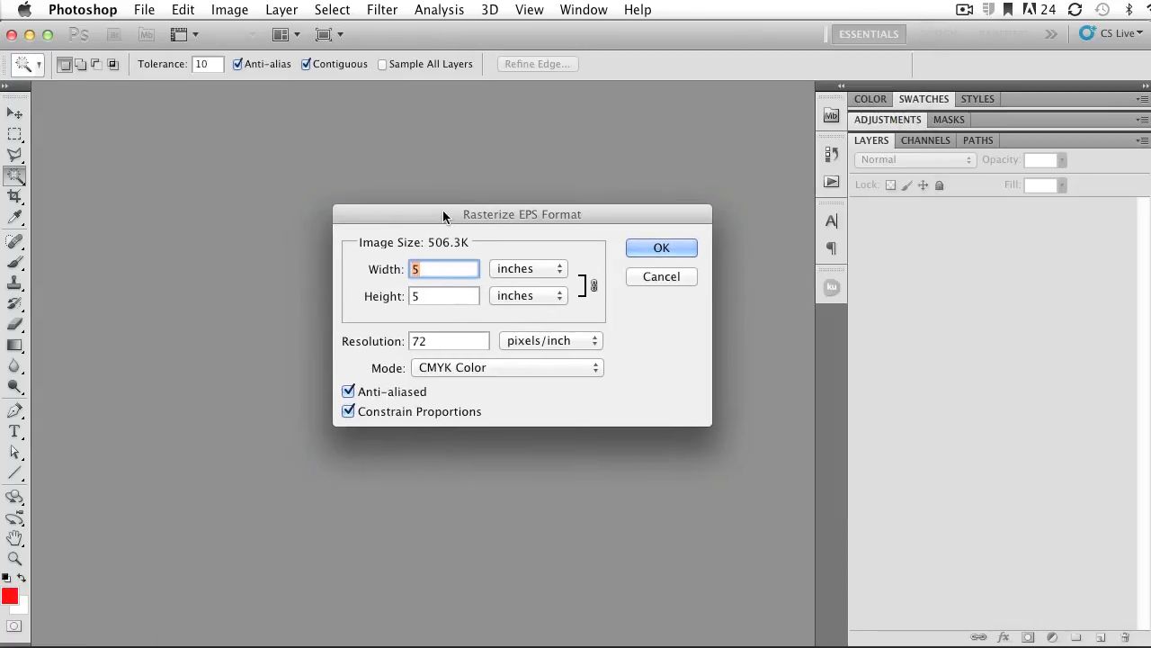
- Rasterize the EPS at 1024 × 1024 pixels in RGB Color mode
{"action": "left_click_drag", "start_coordinate": [441, 215], "coordinate": [431, 202]}
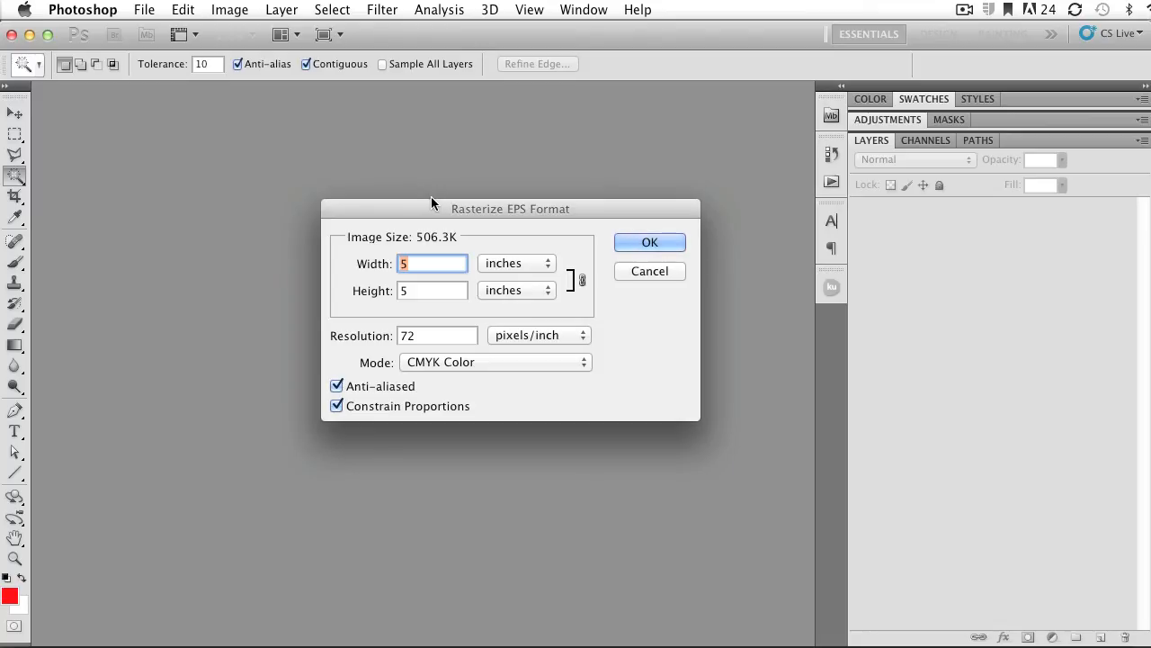
{"action": "left_click", "coordinate": [506, 262]}
{"action": "left_click", "coordinate": [490, 247]}
{"action": "left_click", "coordinate": [507, 290]}
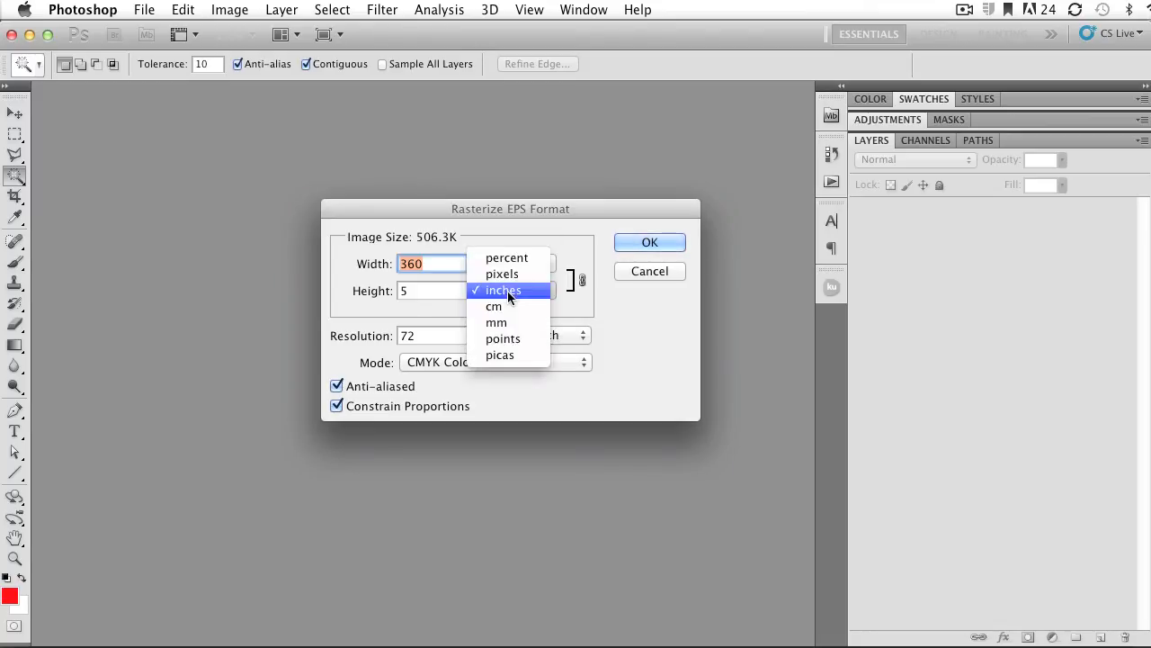
{"action": "left_click", "coordinate": [506, 275]}
{"action": "left_click_drag", "start_coordinate": [434, 263], "coordinate": [396, 261]}
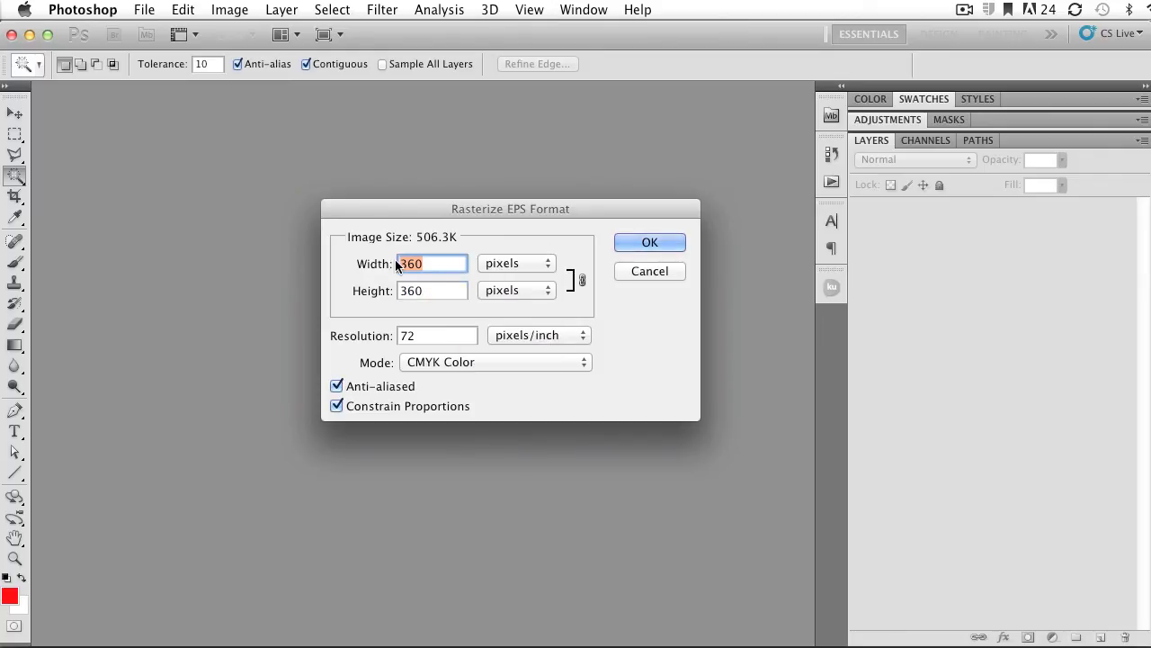
{"action": "type", "text": "10241"}
{"action": "key", "text": "BackSpace"}
{"action": "left_click", "coordinate": [444, 363]}
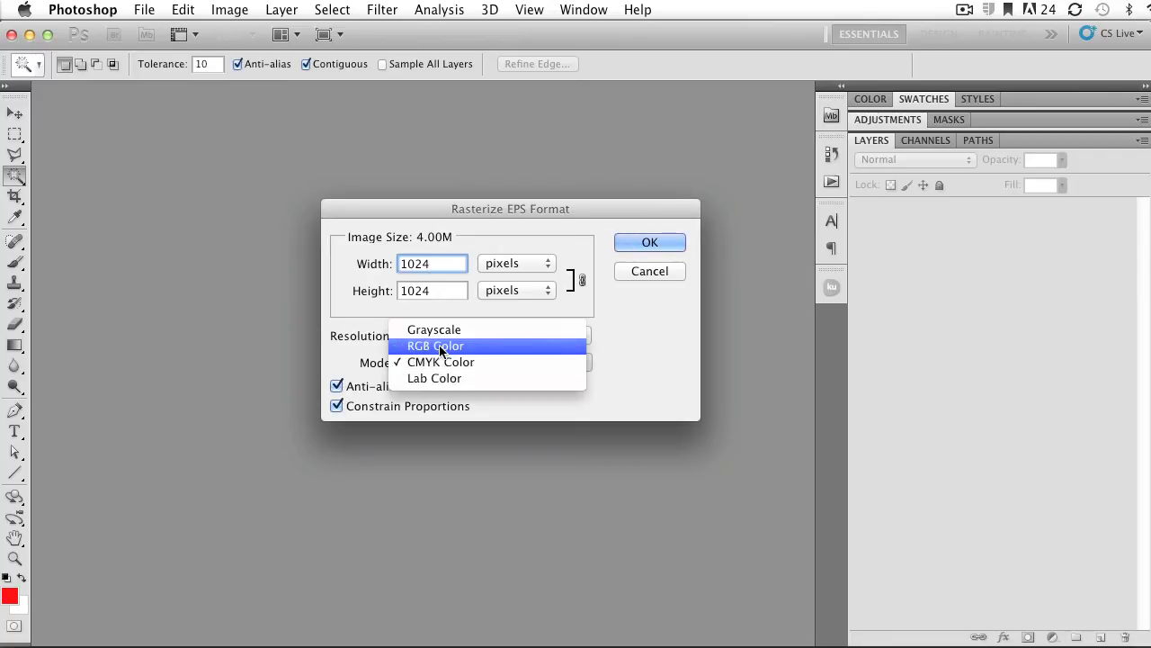
{"action": "left_click", "coordinate": [441, 346]}
{"action": "left_click", "coordinate": [644, 242]}
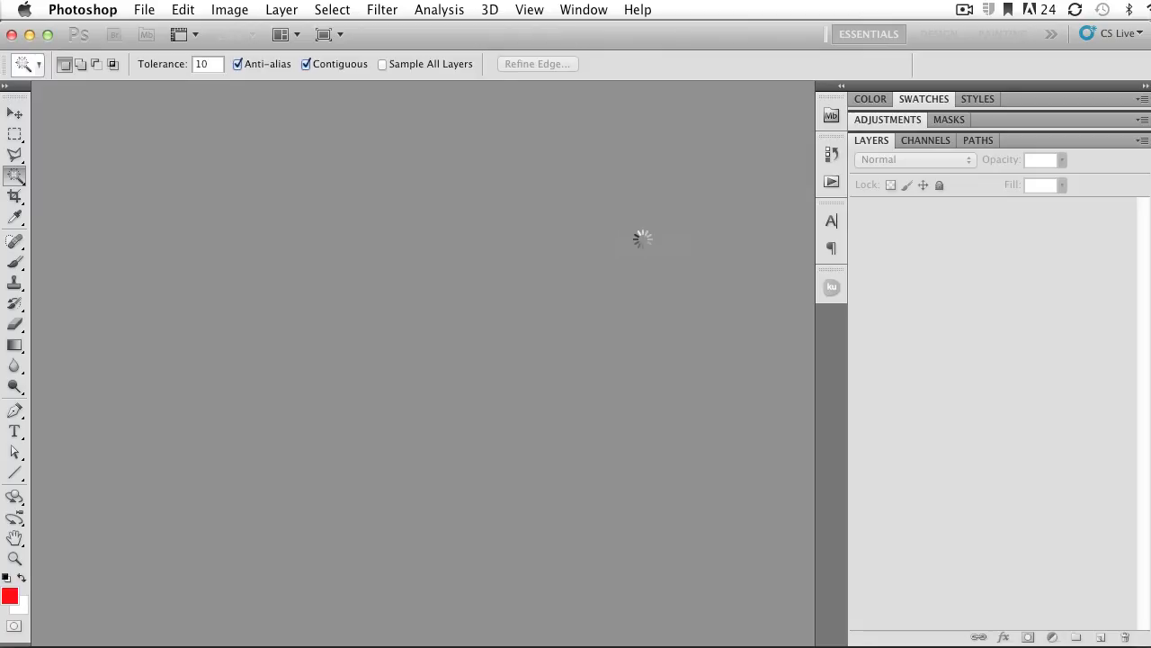
- Enlarge the document window around the canvas and rename Layer 1 as UVs
{"action": "left_click_drag", "start_coordinate": [261, 94], "coordinate": [276, 97]}
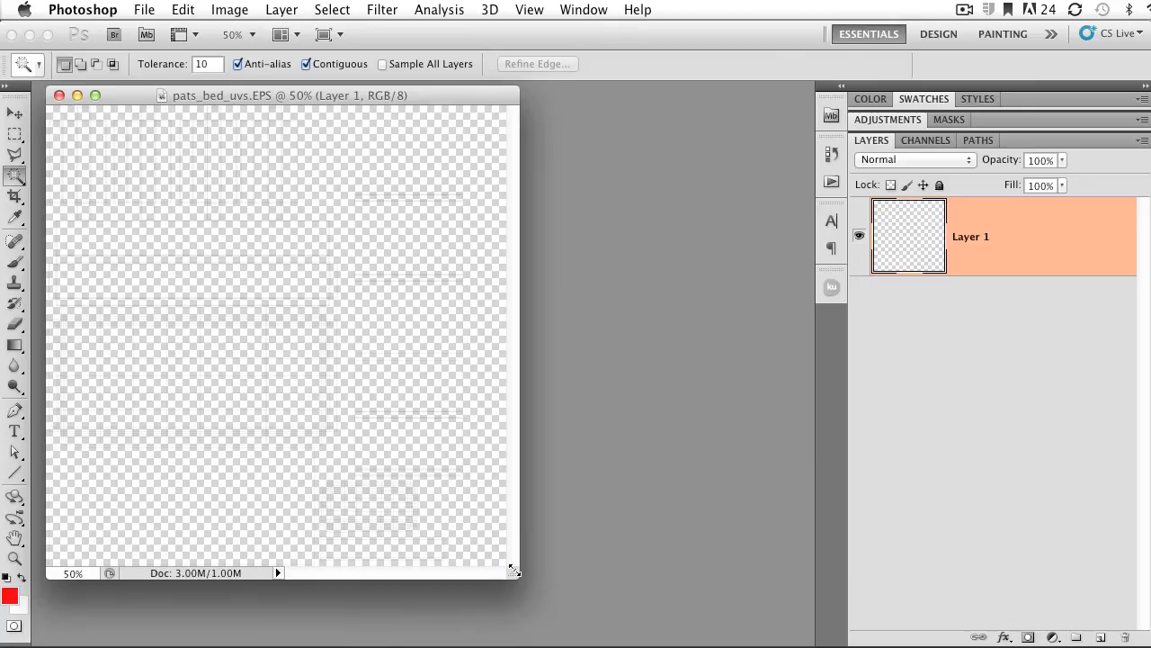
{"action": "left_click_drag", "start_coordinate": [513, 570], "coordinate": [633, 603]}
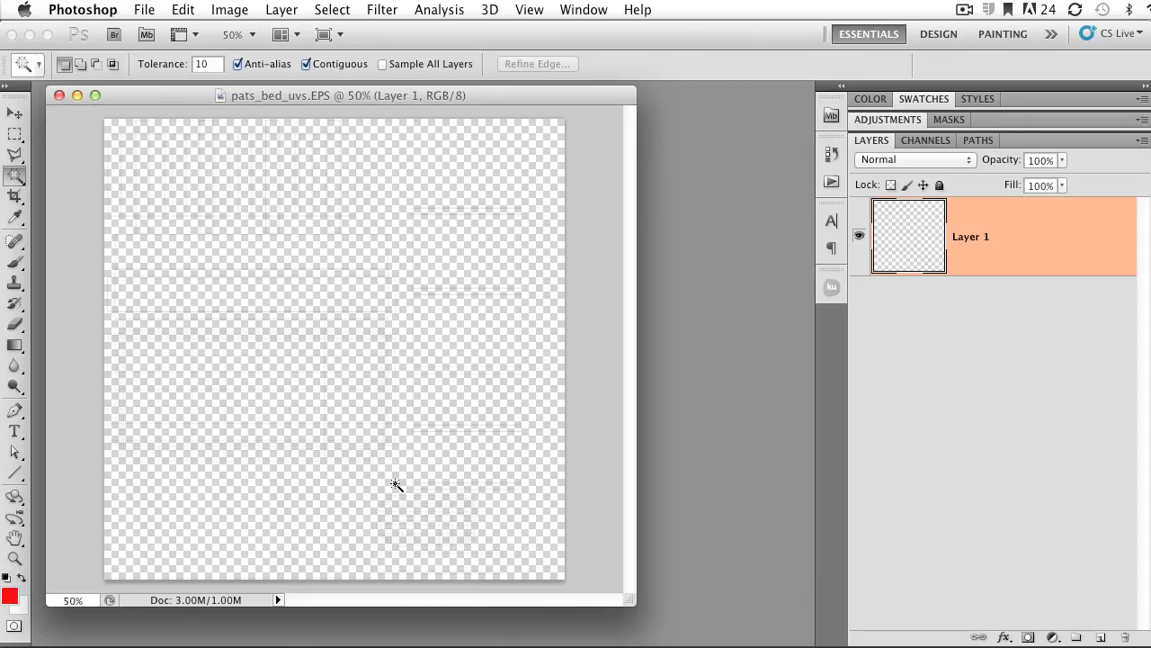
{"action": "double_click", "coordinate": [974, 238]}
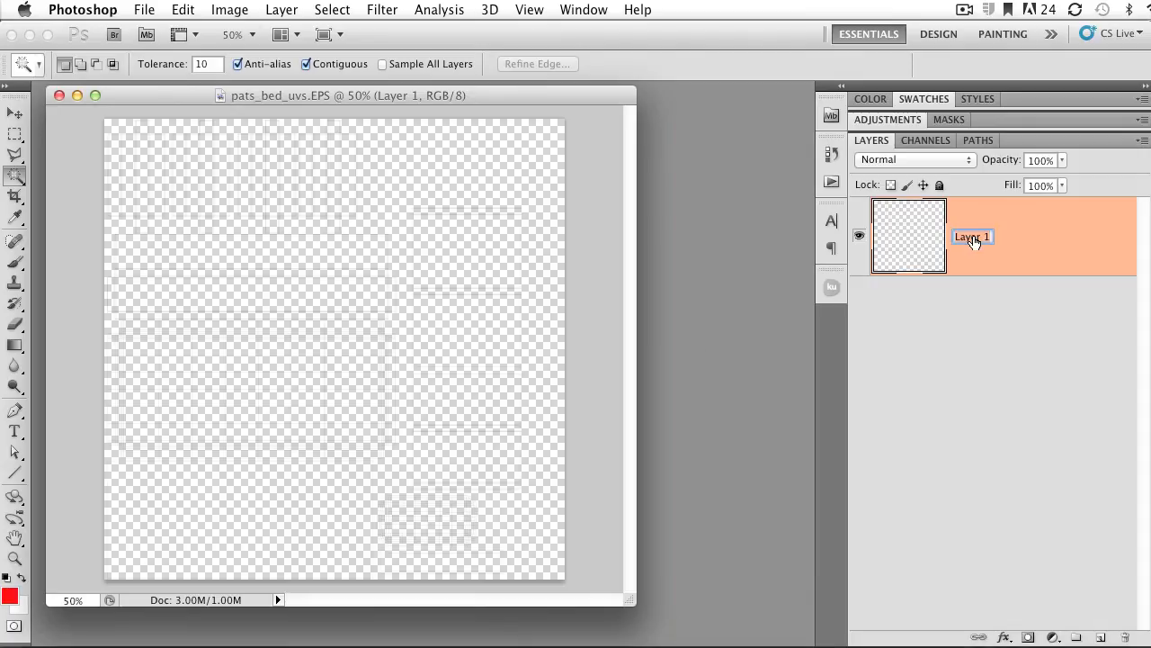
{"action": "type", "text": "UVs"}
{"action": "key", "text": "Return"}
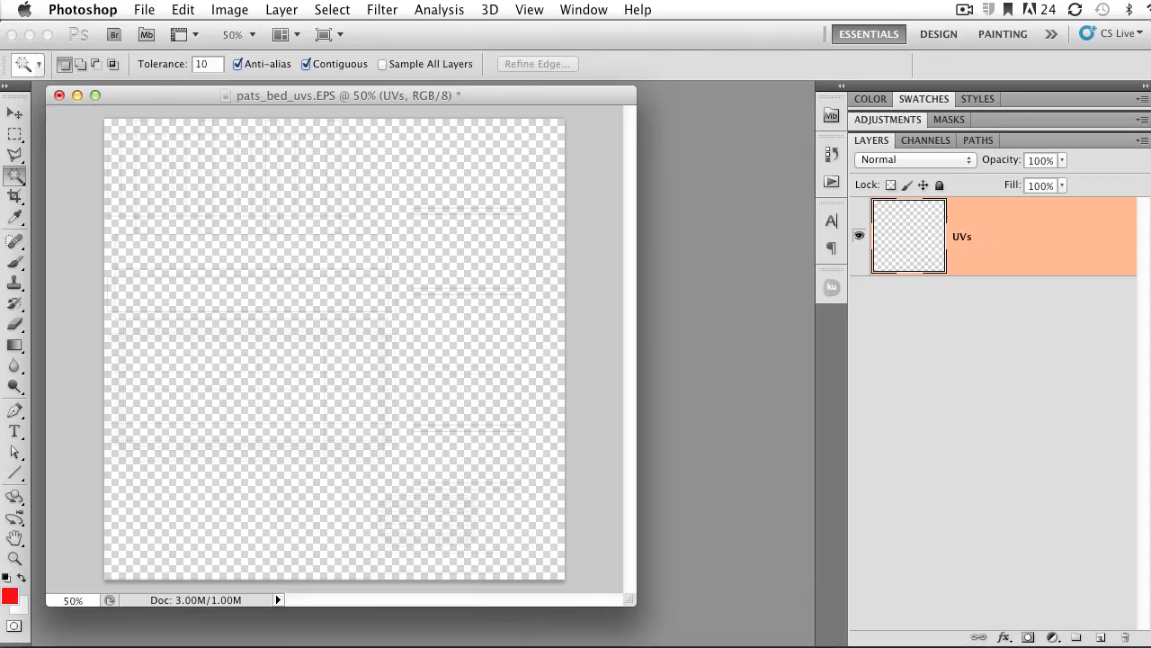
- Add a Stroke layer style with a size of 1 px to the UVs layer
{"action": "double_click", "coordinate": [1088, 253]}
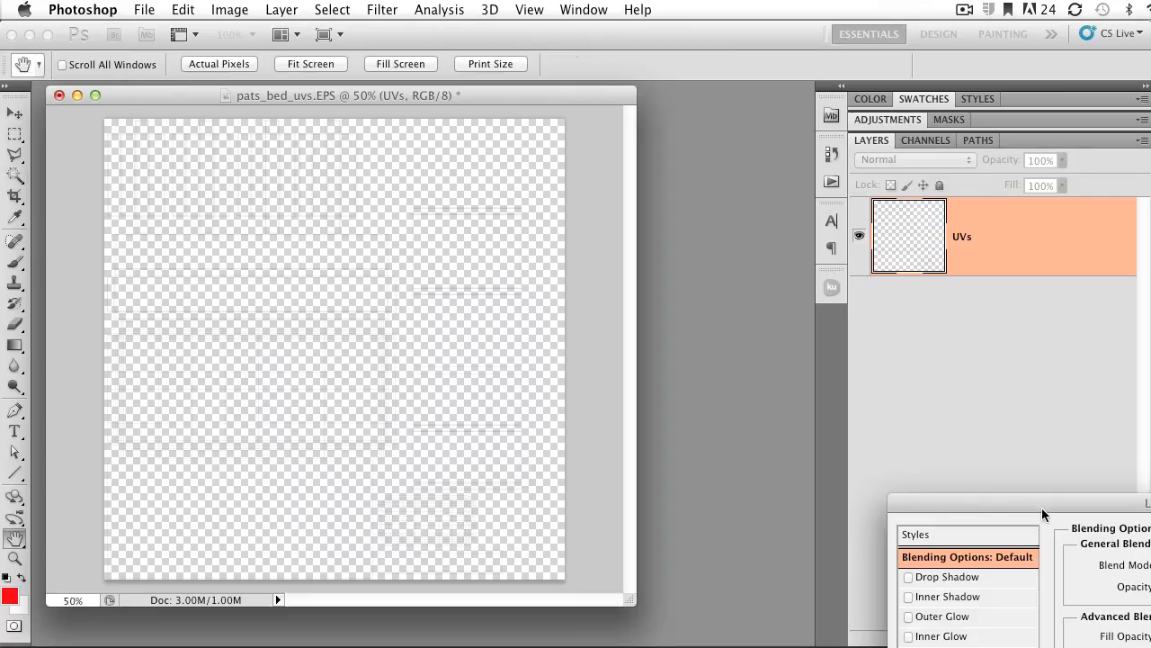
{"action": "mouse_move", "coordinate": [1020, 419]}
{"action": "left_mouse_down"}
{"action": "mouse_move", "coordinate": [678, 162]}
{"action": "mouse_move", "coordinate": [475, 114]}
{"action": "mouse_move", "coordinate": [380, 132]}
{"action": "left_mouse_up"}
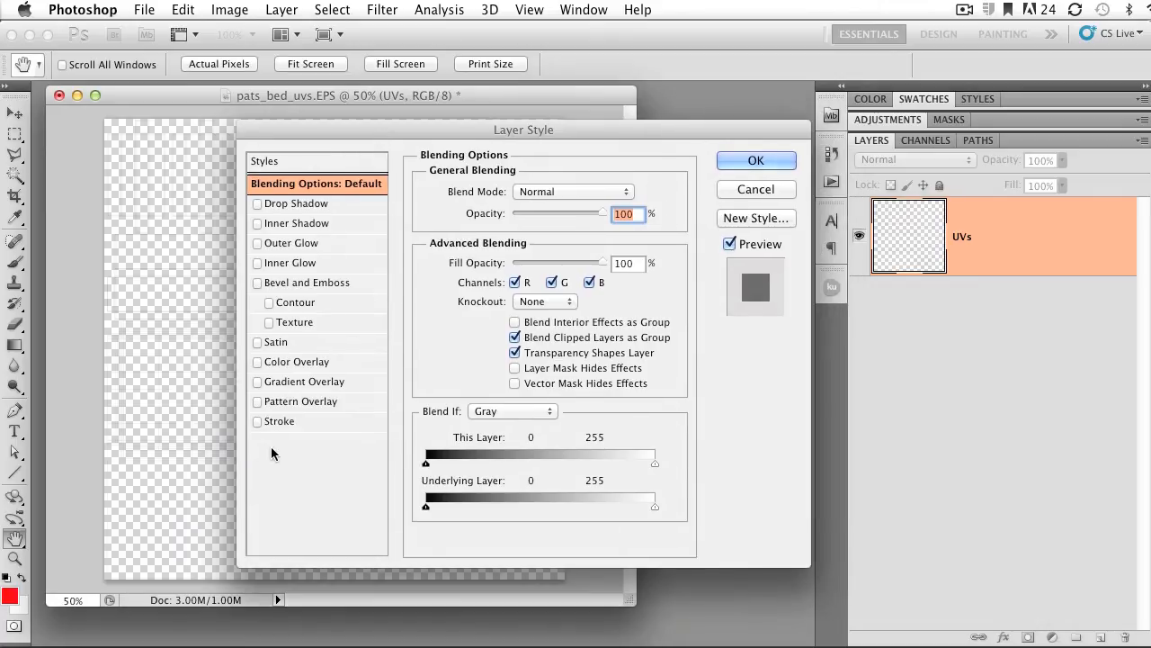
{"action": "left_click", "coordinate": [275, 422]}
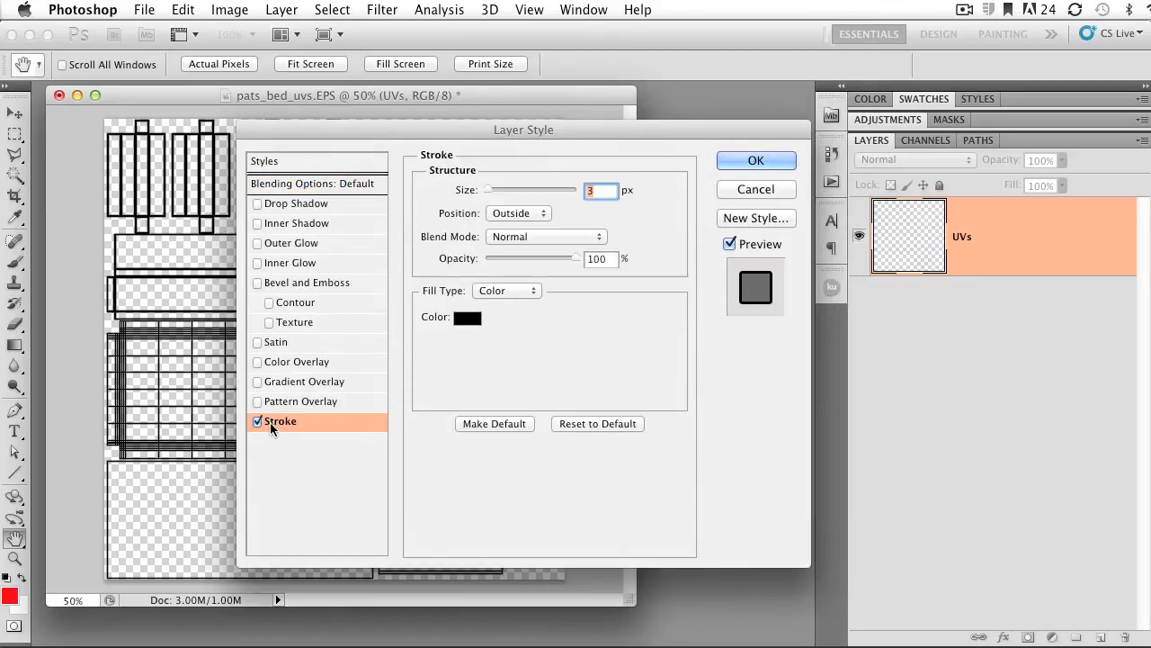
{"action": "type", "text": "1"}
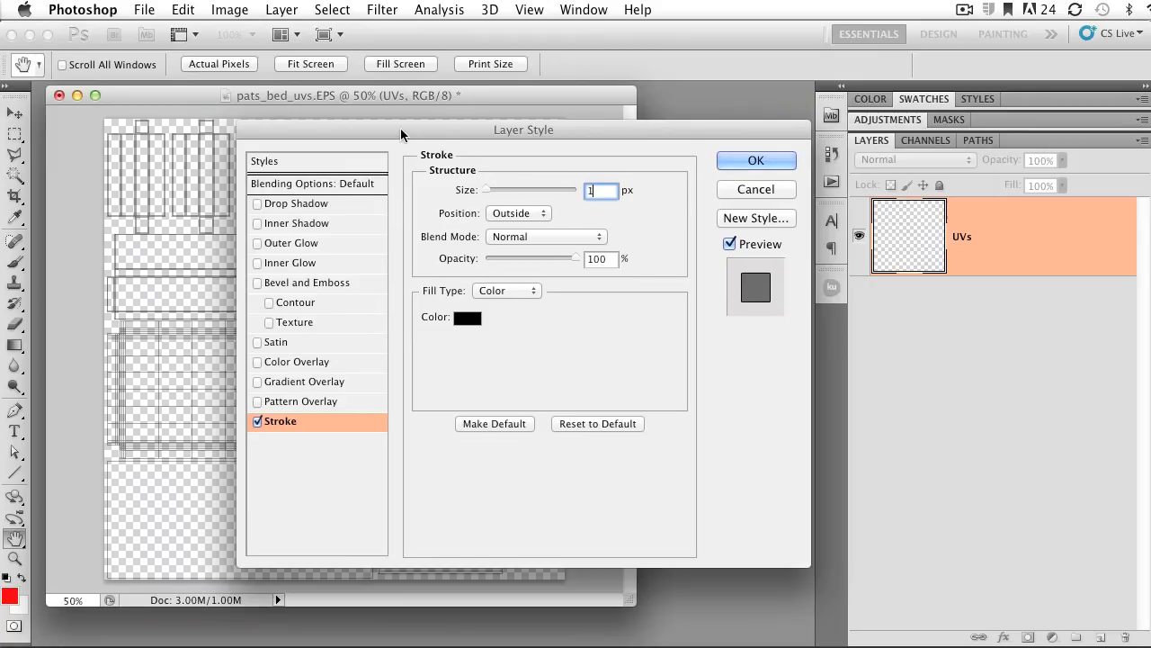
{"action": "left_click_drag", "start_coordinate": [397, 135], "coordinate": [691, 139]}
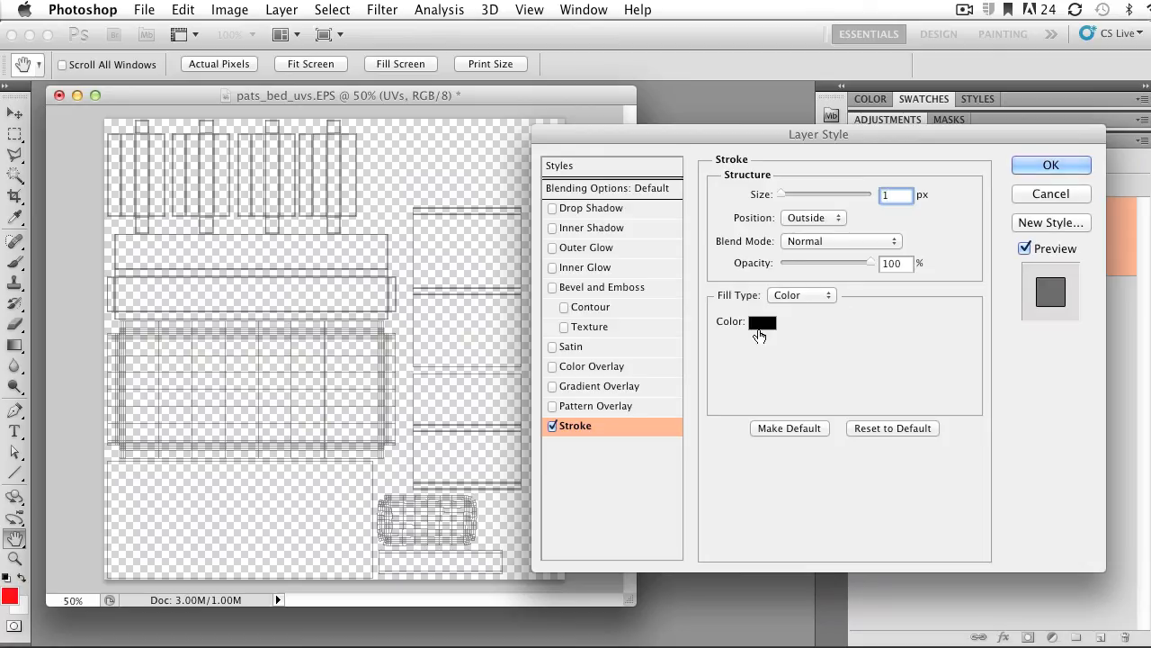
- Set the UVs layer's stroke color to bright magenta and apply the layer style
{"action": "left_click", "coordinate": [760, 325]}
{"action": "mouse_move", "coordinate": [912, 472]}
{"action": "left_mouse_down"}
{"action": "mouse_move", "coordinate": [663, 332]}
{"action": "mouse_move", "coordinate": [404, 144]}
{"action": "left_mouse_up"}
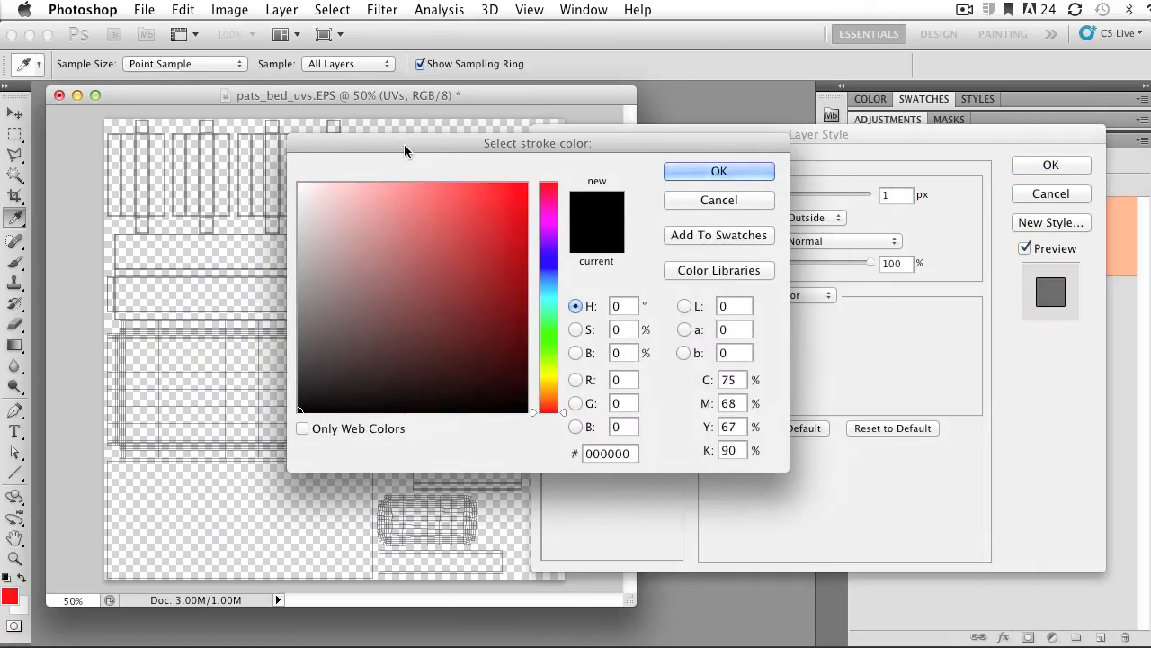
{"action": "left_click", "coordinate": [528, 182]}
{"action": "left_click_drag", "start_coordinate": [545, 187], "coordinate": [549, 220]}
{"action": "left_click", "coordinate": [684, 172]}
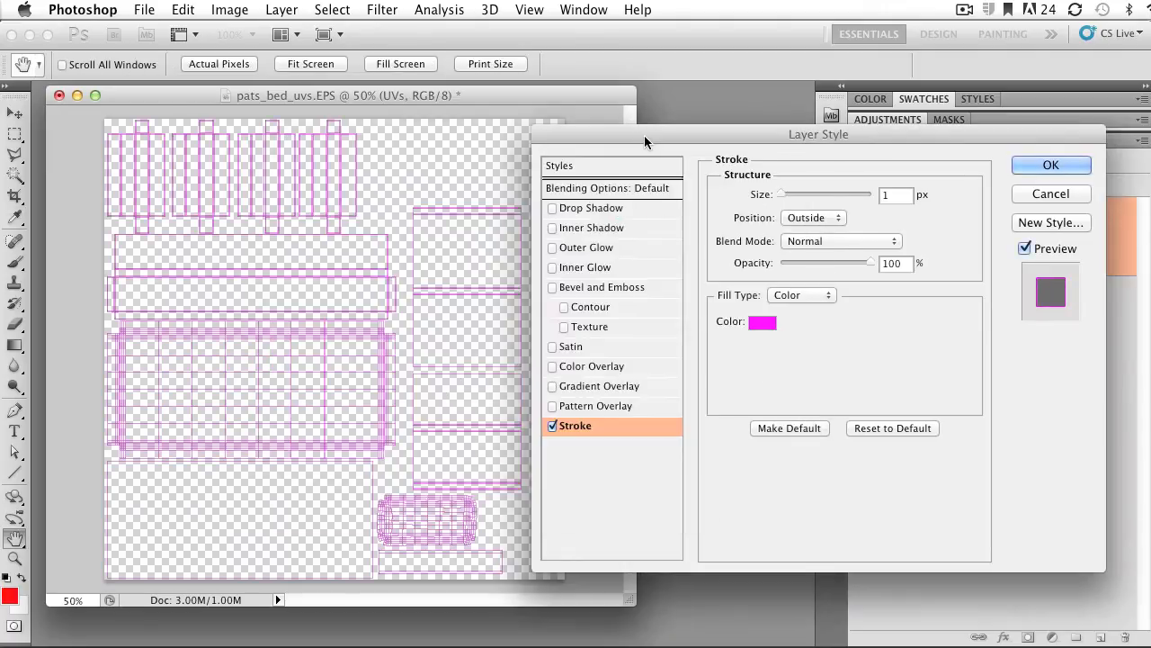
{"action": "left_click_drag", "start_coordinate": [659, 135], "coordinate": [567, 137]}
{"action": "left_click", "coordinate": [955, 164]}
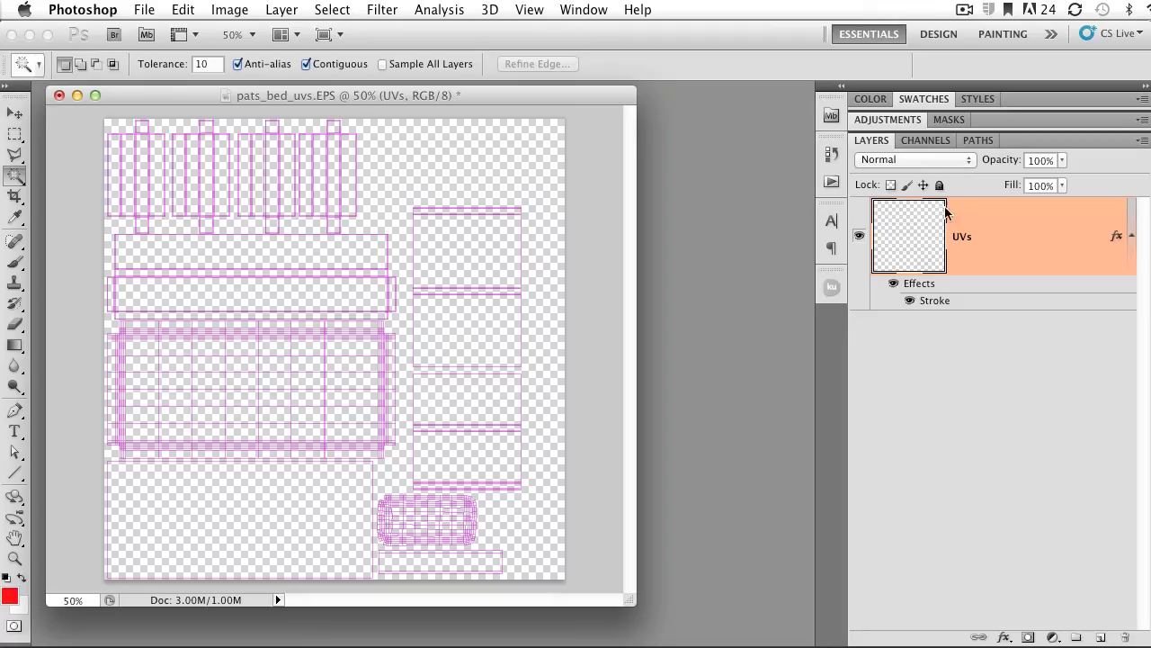
- Deselect the UVs layer, collapse its effects list, and shift the document window slightly
{"action": "left_click", "coordinate": [1052, 333]}
{"action": "left_click", "coordinate": [1132, 236]}
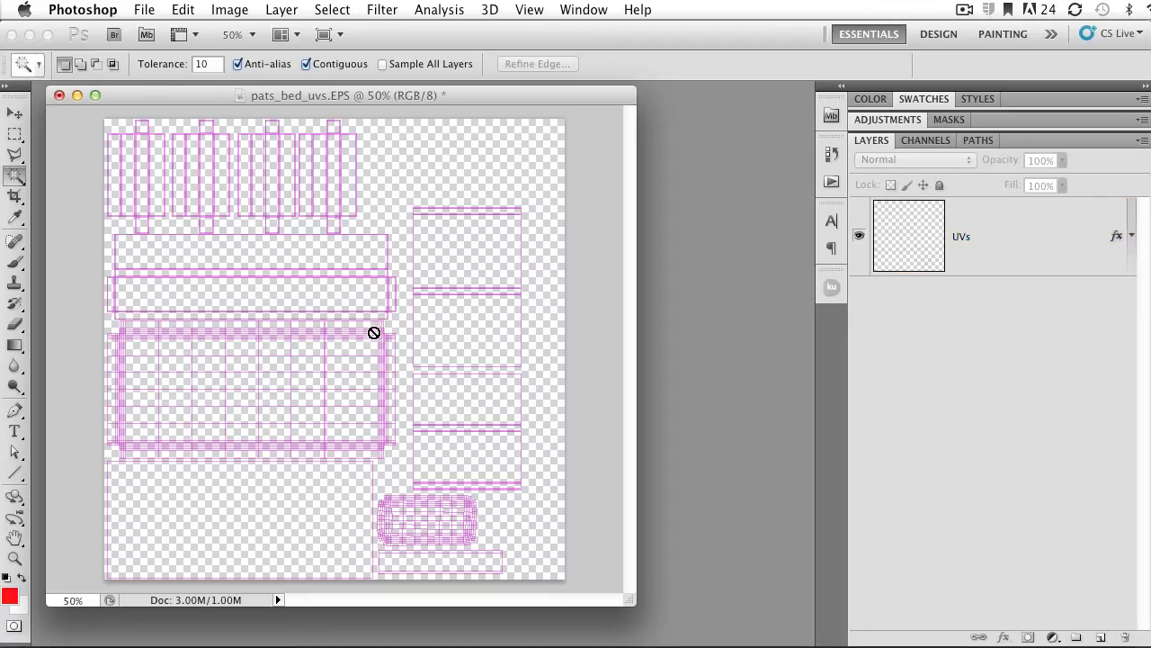
{"action": "left_click_drag", "start_coordinate": [201, 92], "coordinate": [203, 107]}
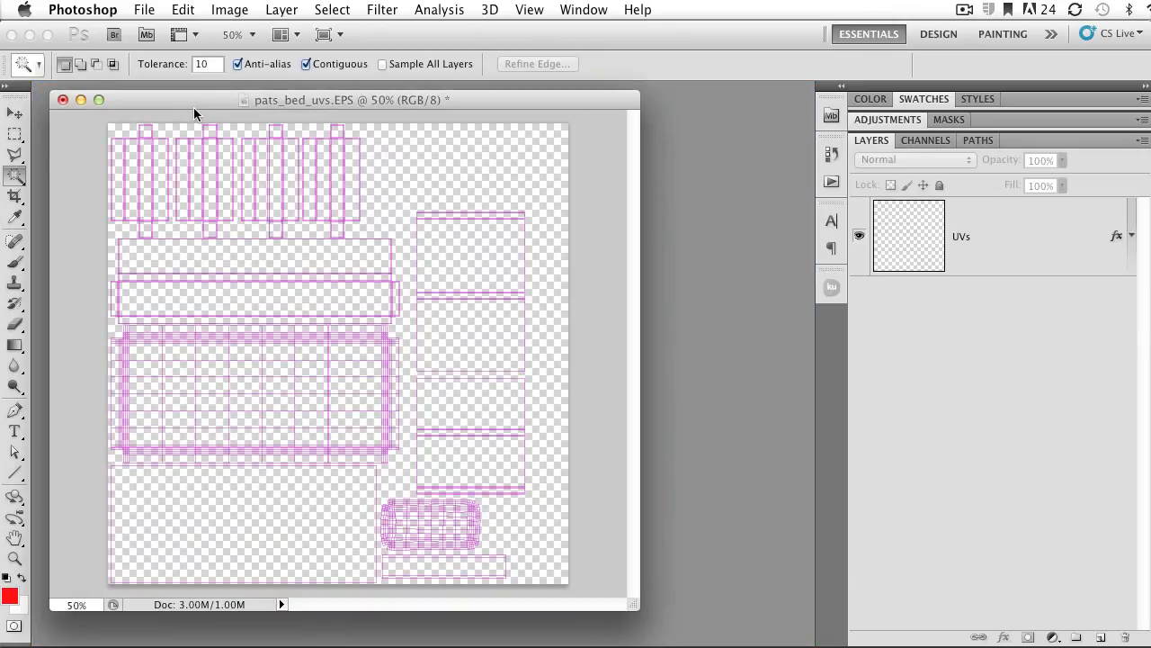
- Start saving a copy of the template in Photoshop format and choose the TEXTURES folder as its location
{"action": "left_click", "coordinate": [144, 9]}
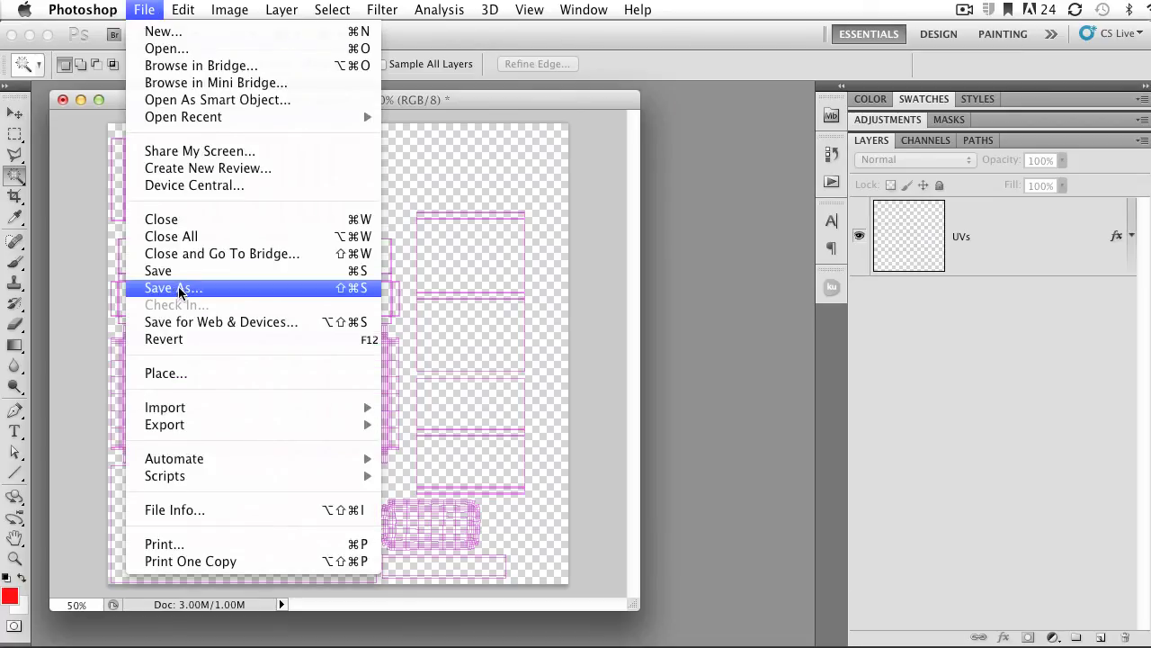
{"action": "left_click", "coordinate": [420, 174]}
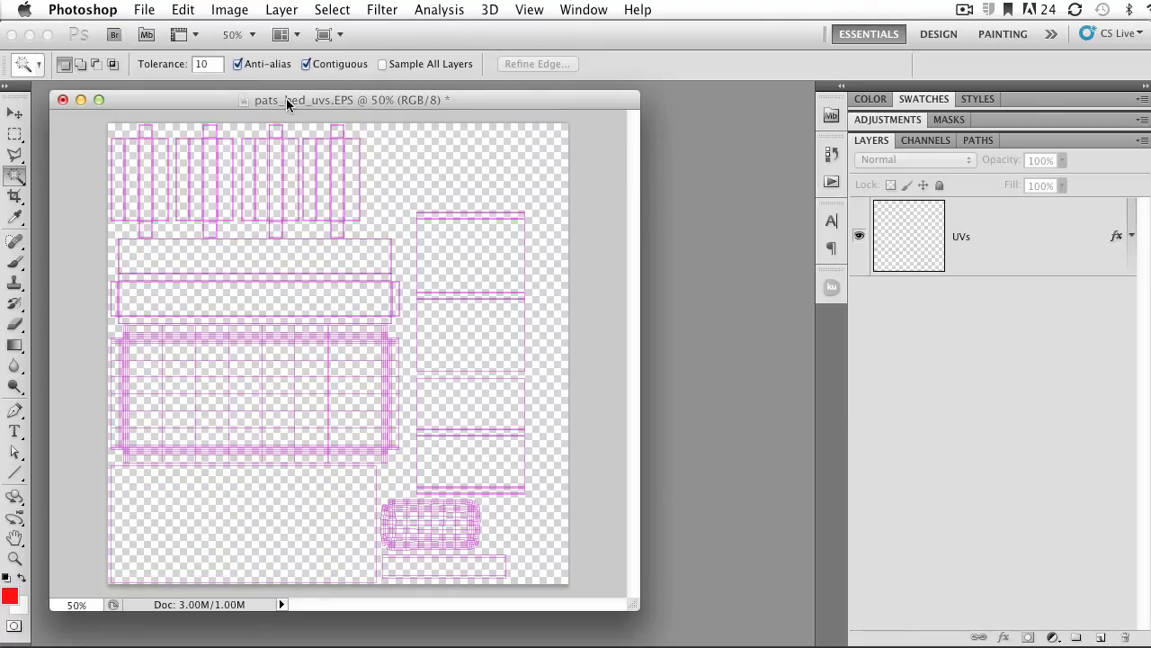
{"action": "left_click", "coordinate": [144, 9]}
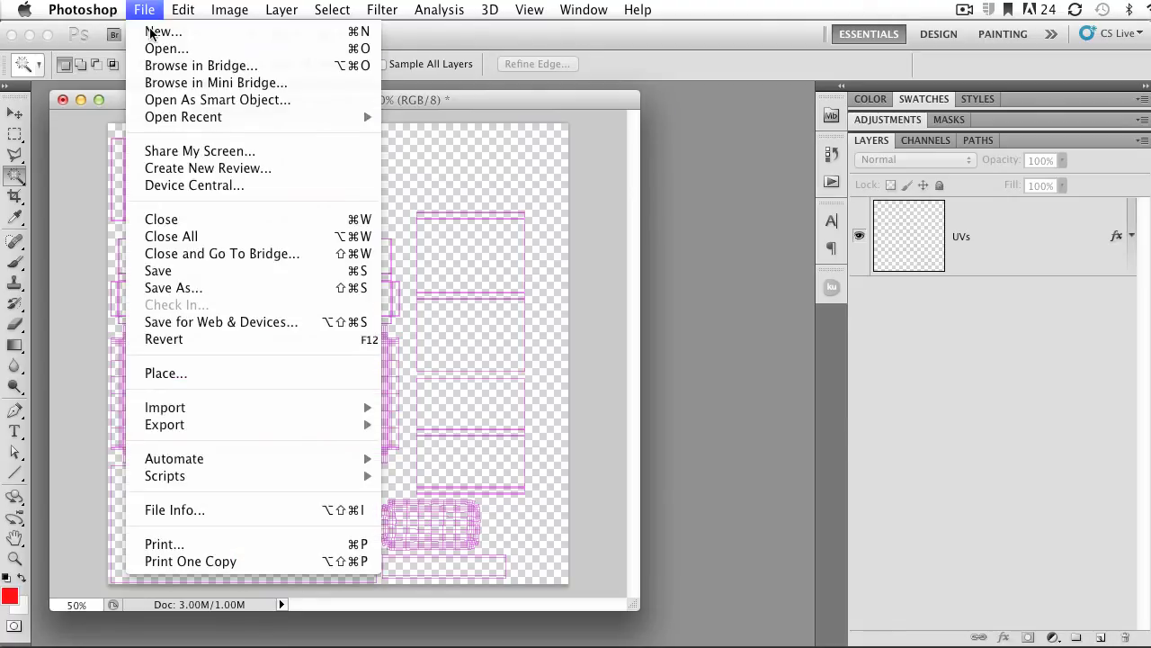
{"action": "left_click", "coordinate": [166, 288]}
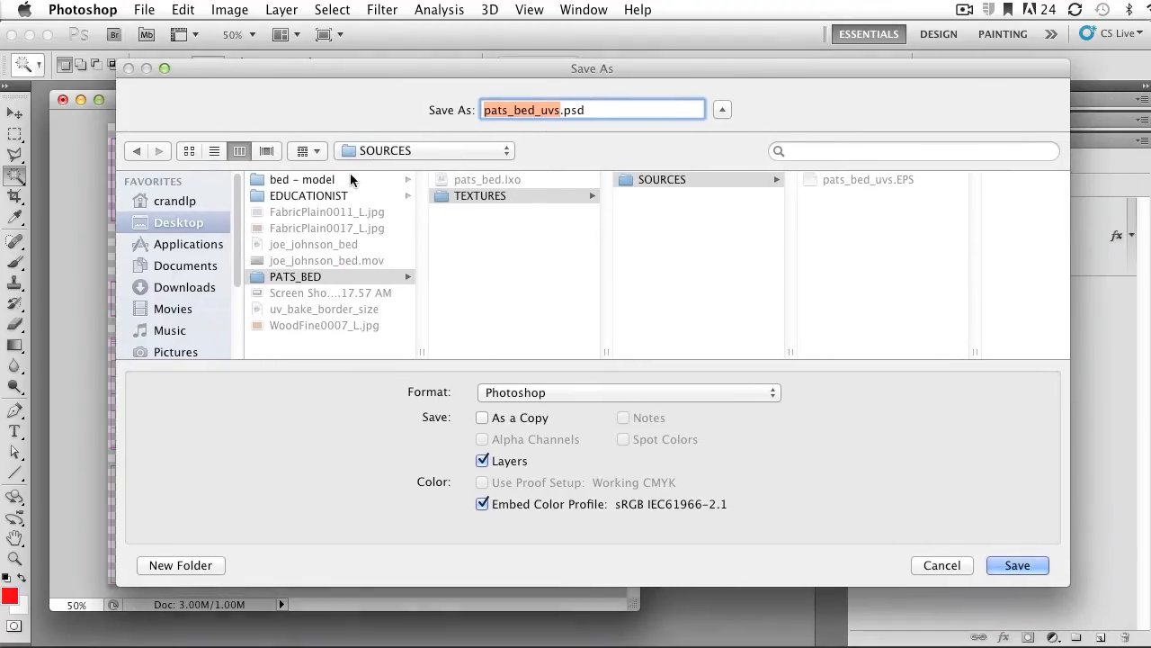
{"action": "left_click", "coordinate": [459, 196]}
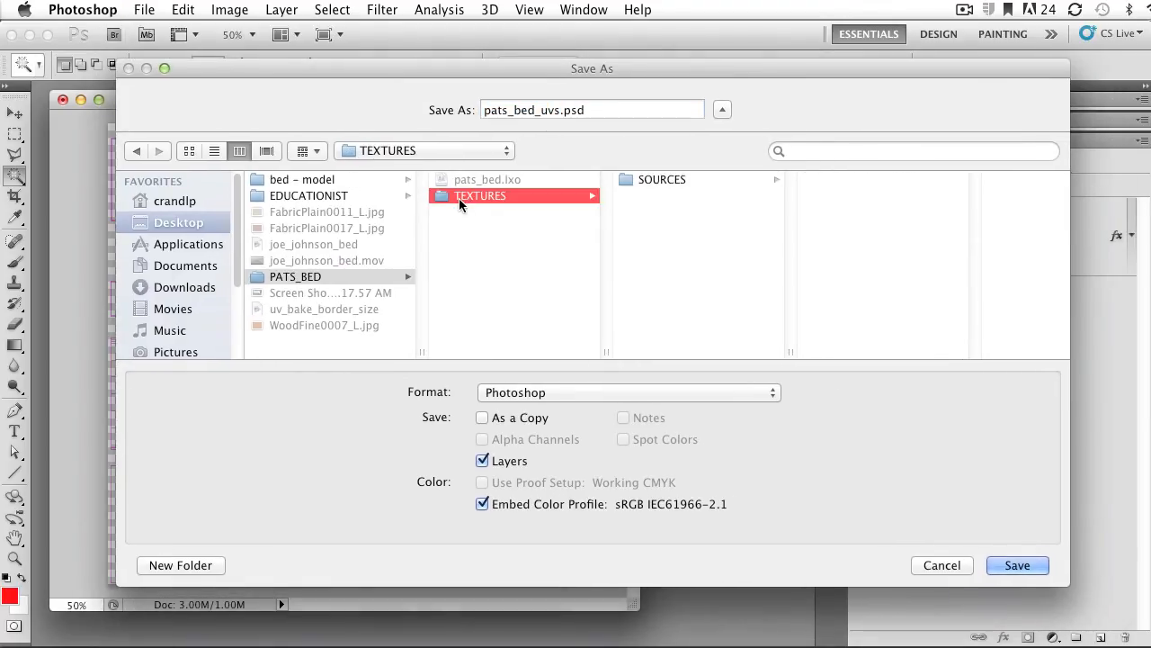
- Name the file pats_bed_tex_dif.psd and save it with layers and Maximize Compatibility enabled
{"action": "left_click", "coordinate": [541, 109]}
{"action": "key", "text": "BackSpace"}
{"action": "key", "text": "Delete"}
{"action": "key", "text": "Delete"}
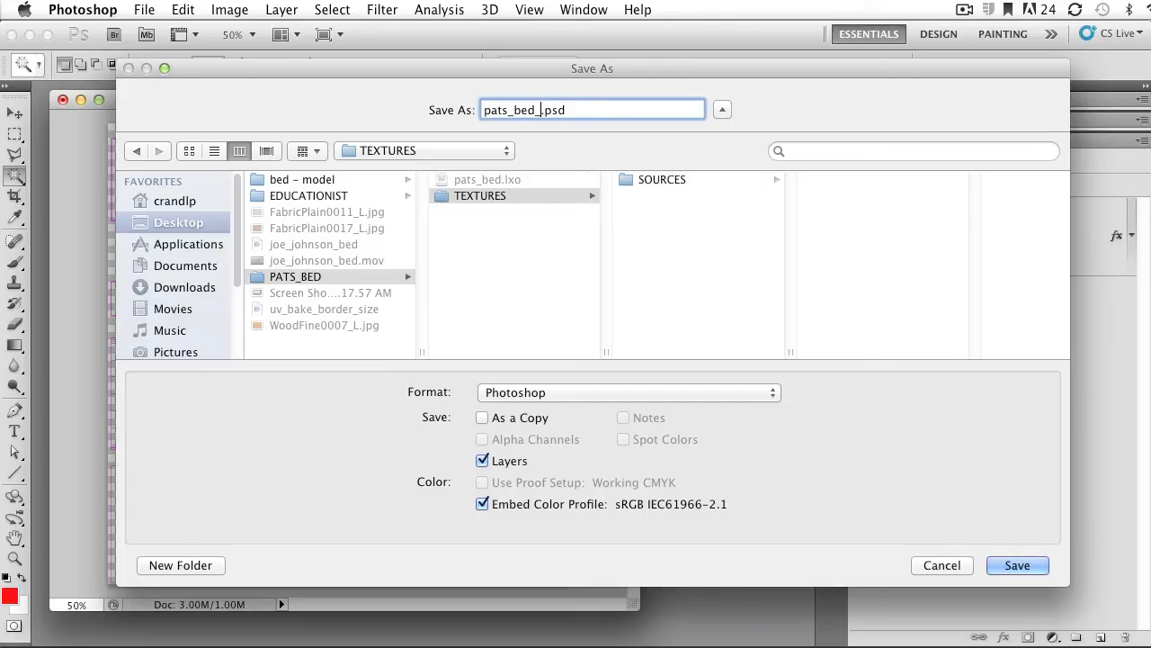
{"action": "type", "text": "dif"}
{"action": "key", "text": "BackSpace"}
{"action": "key", "text": "BackSpace"}
{"action": "key", "text": "BackSpace"}
{"action": "type", "text": "tex_dif"}
{"action": "left_click_drag", "start_coordinate": [541, 110], "coordinate": [581, 110]}
{"action": "left_click", "coordinate": [662, 214]}
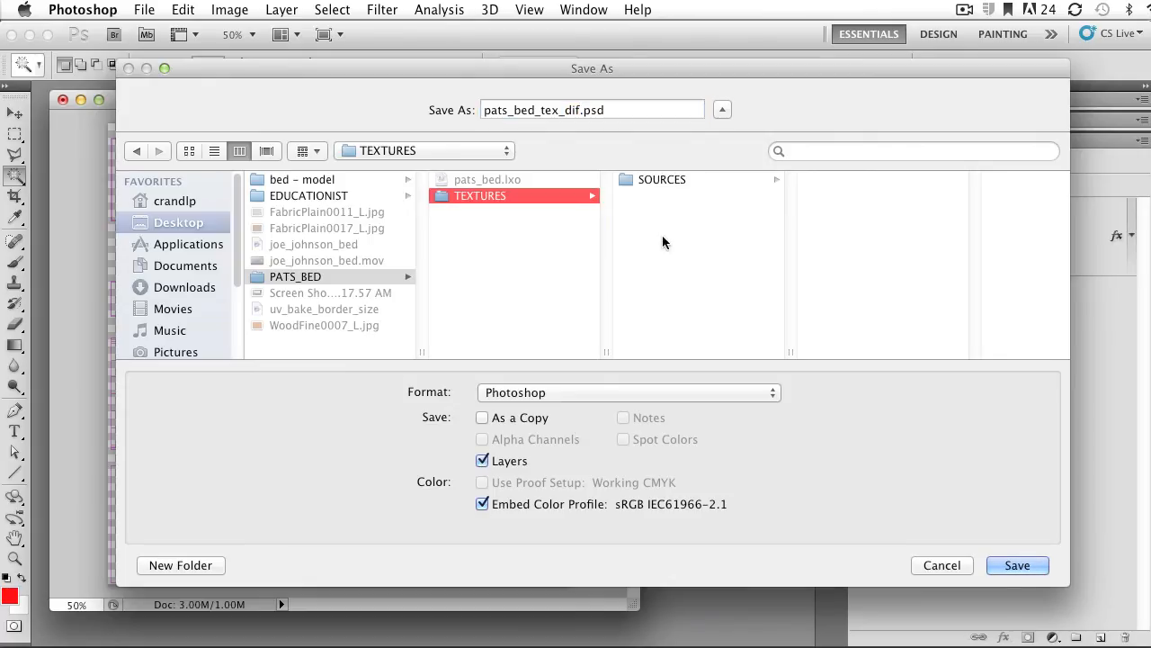
{"action": "left_click", "coordinate": [1018, 565]}
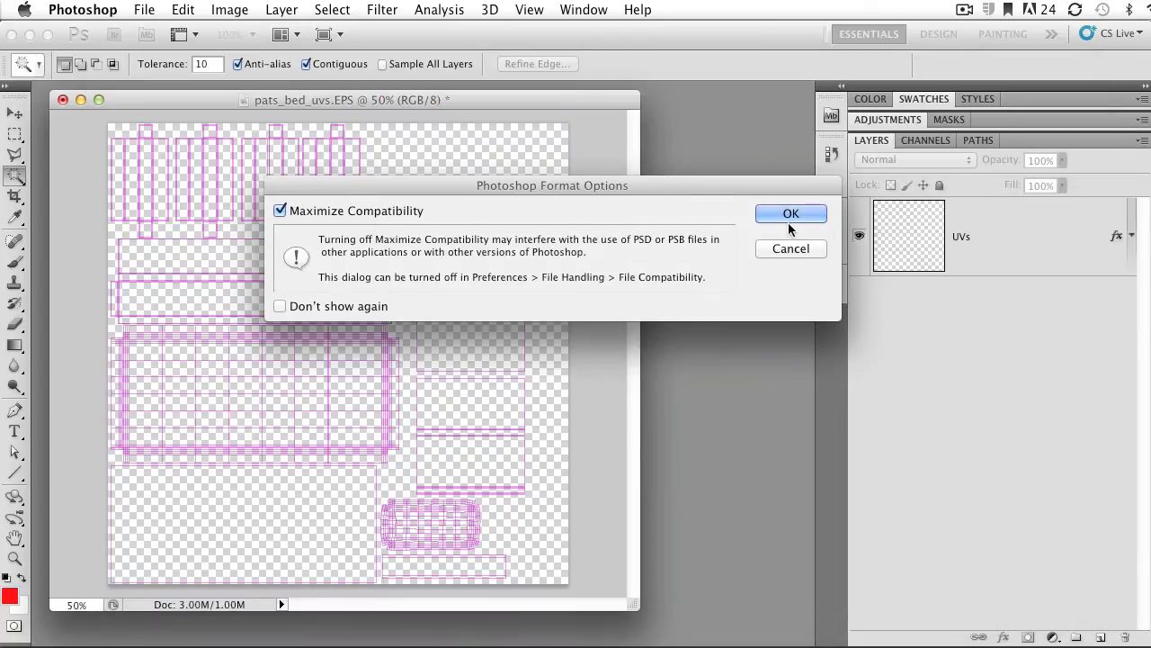
{"action": "left_click", "coordinate": [787, 217]}
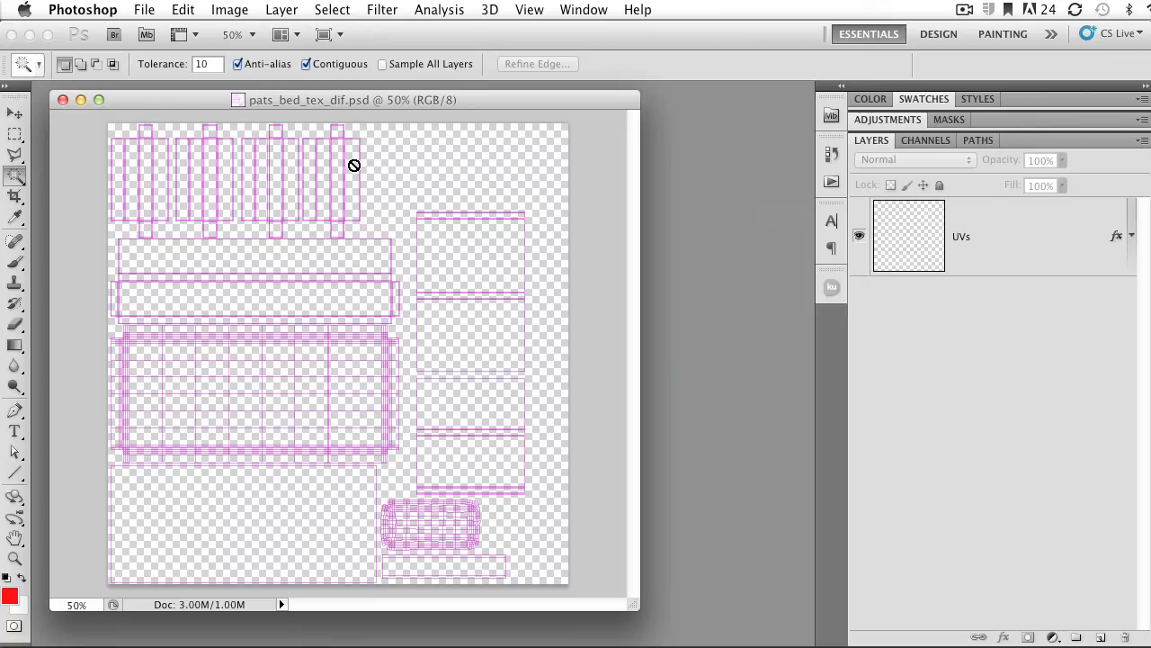
- Switch to modo, zoom out to show the bed, and set the Surface ID Output's effect to Surface ID
{"action": "key", "text": "super+Tab"}
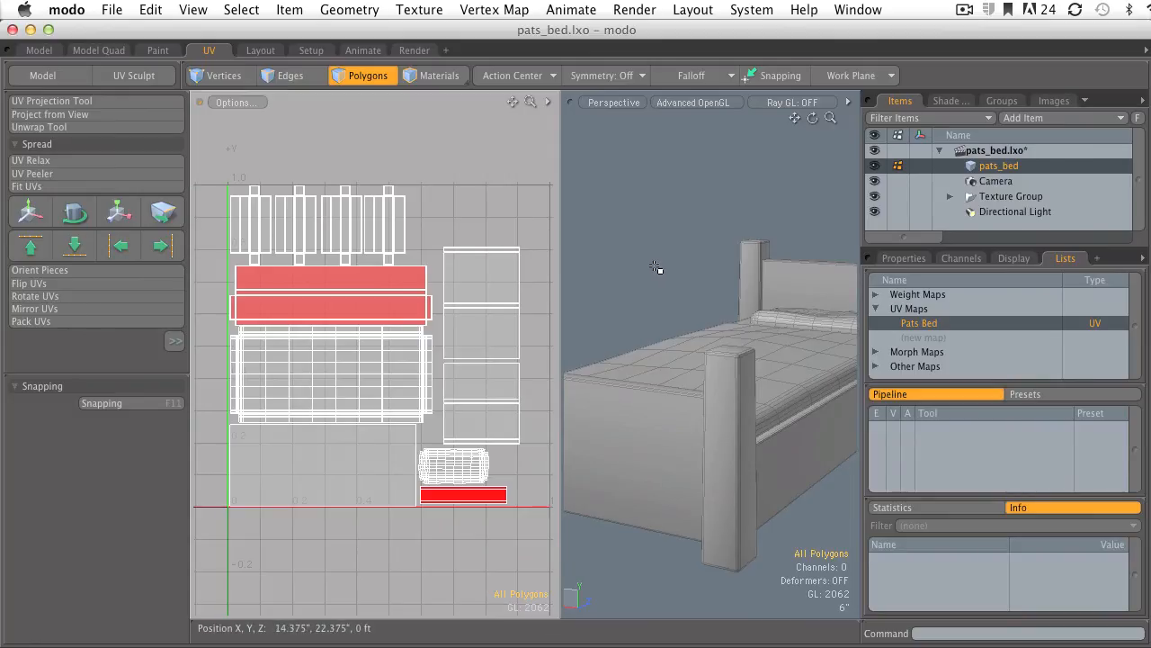
{"action": "left_click_drag", "start_coordinate": [678, 267], "coordinate": [692, 302], "text": "ctrl+alt"}
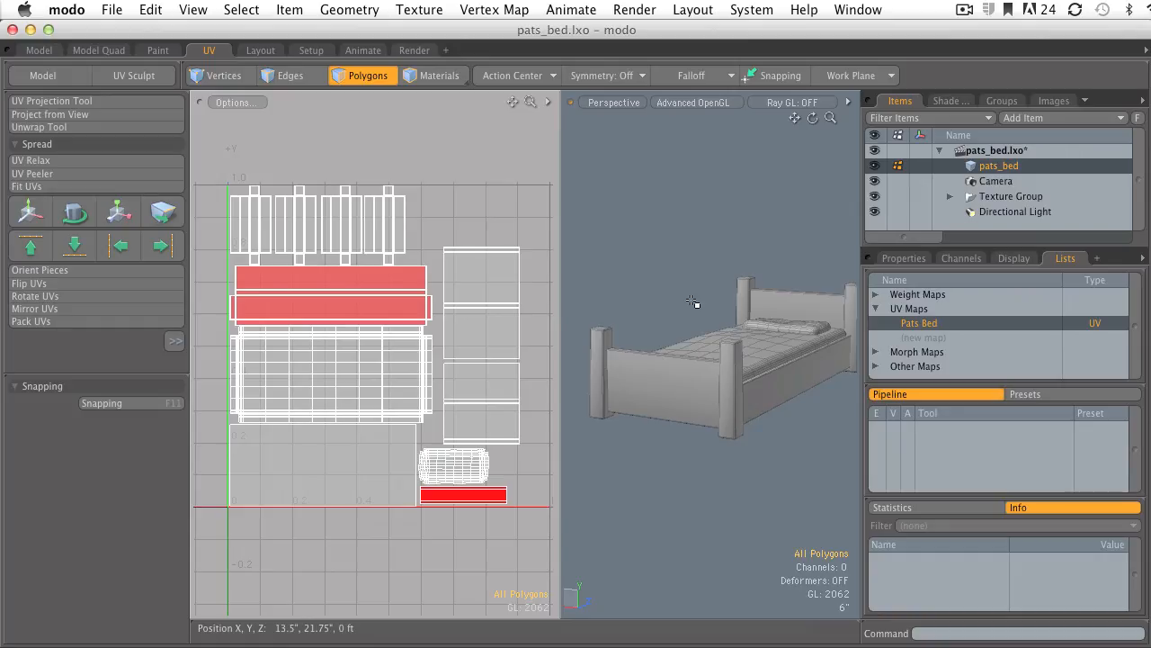
{"action": "left_click", "coordinate": [945, 105]}
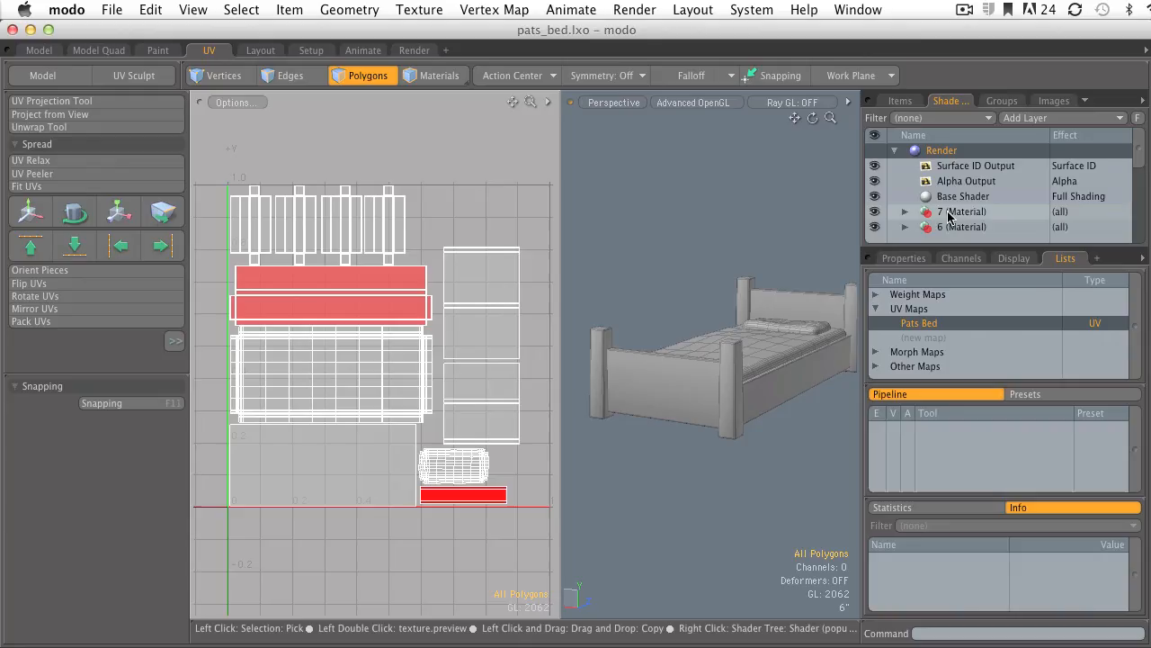
{"action": "left_click", "coordinate": [988, 183]}
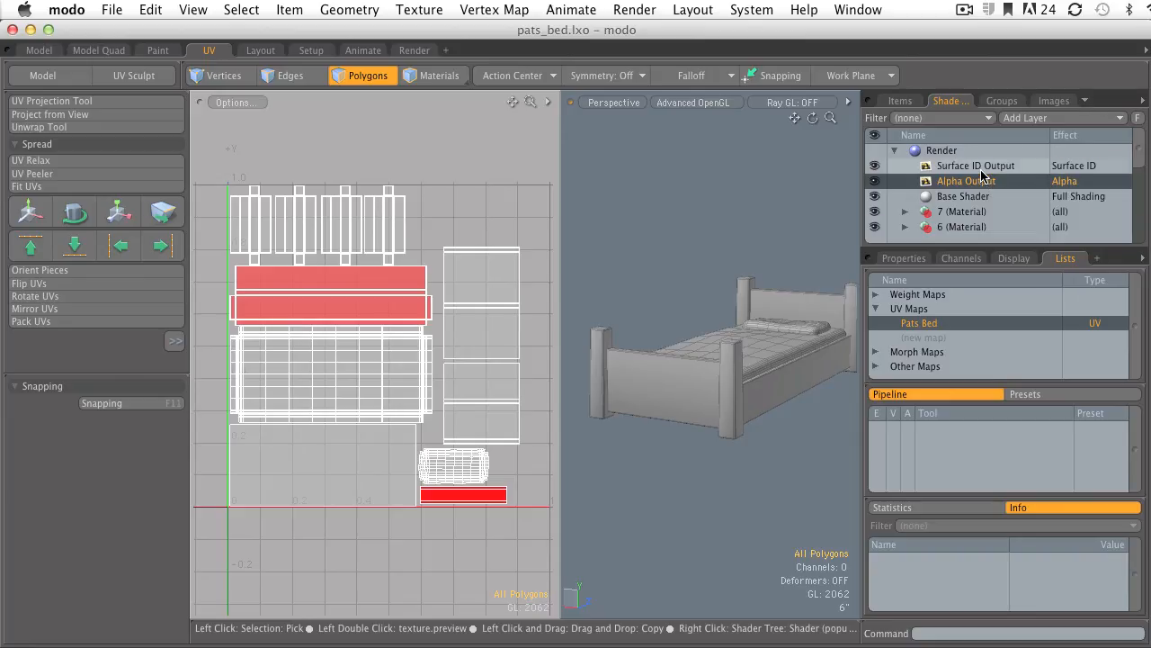
{"action": "left_click", "coordinate": [982, 170]}
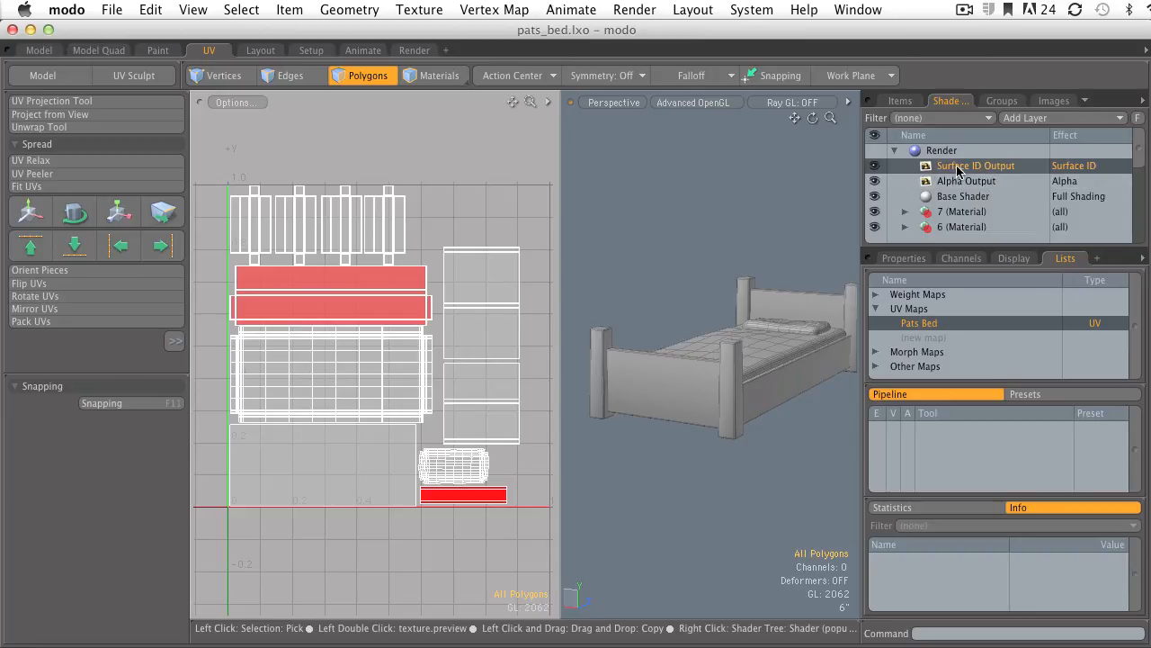
{"action": "left_click", "coordinate": [1077, 169]}
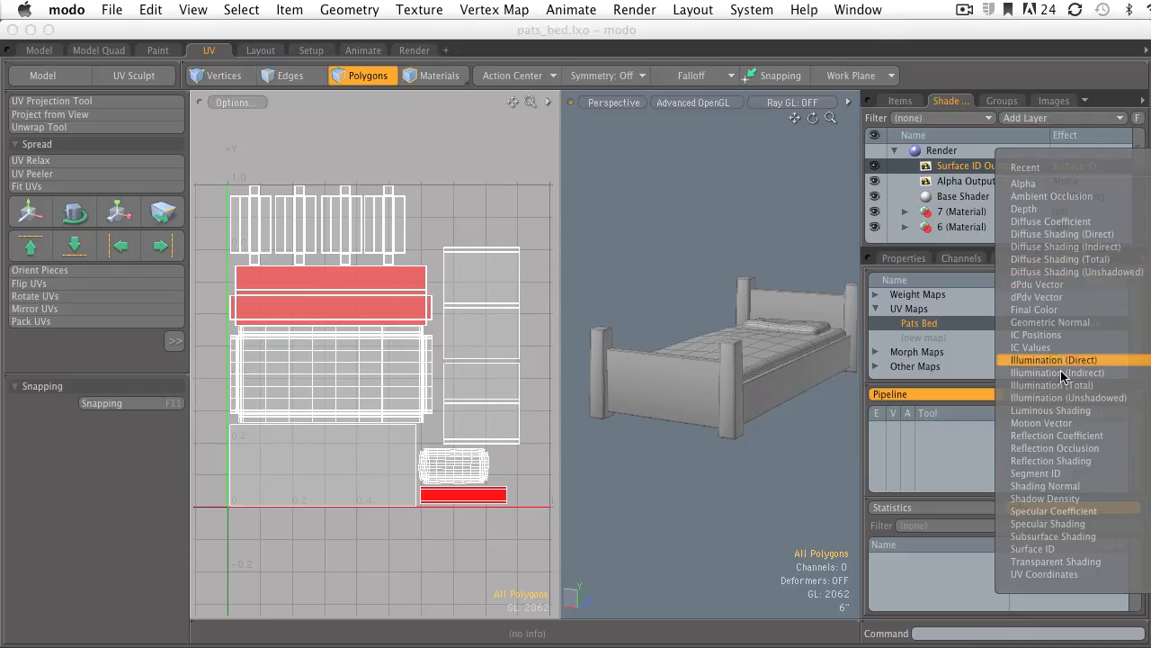
{"action": "left_click", "coordinate": [1044, 548]}
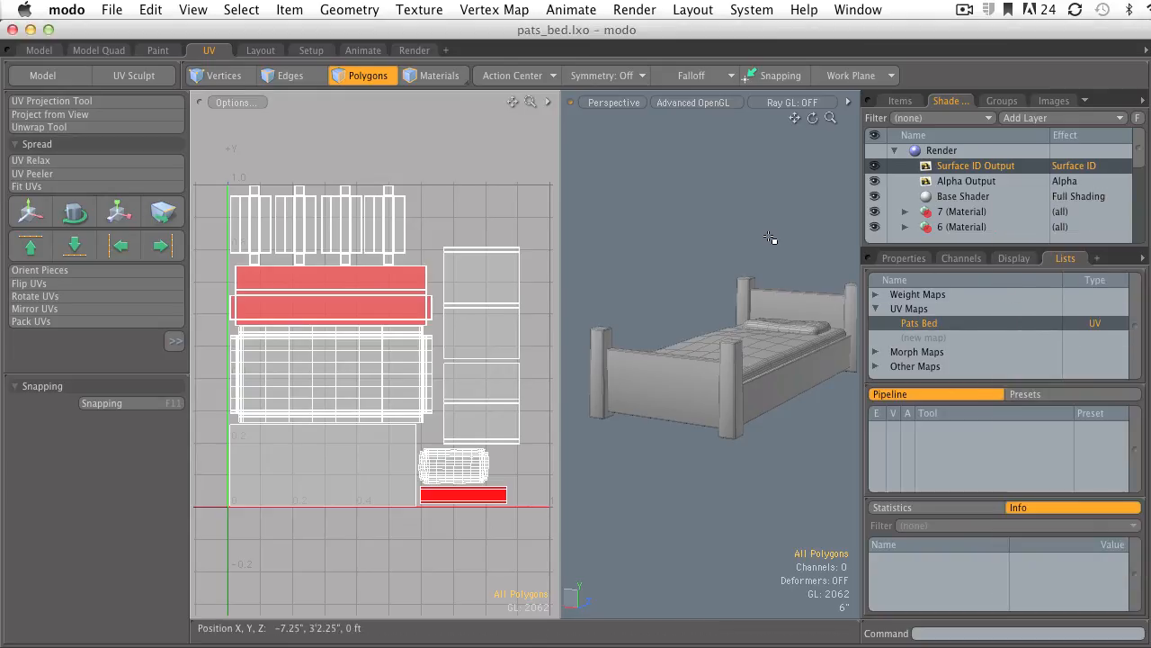
- Review the numbered materials and highlight the four bed-post UV islands, clearing the selection when done
{"action": "left_click", "coordinate": [951, 218]}
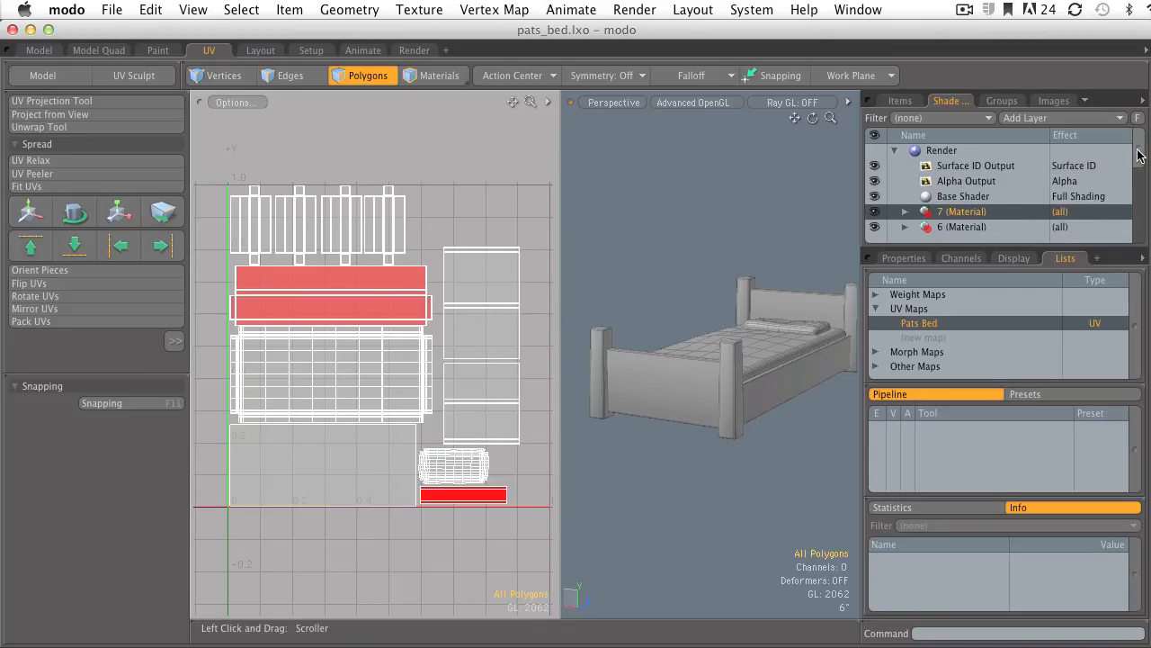
{"action": "left_click_drag", "start_coordinate": [1139, 155], "coordinate": [1138, 180]}
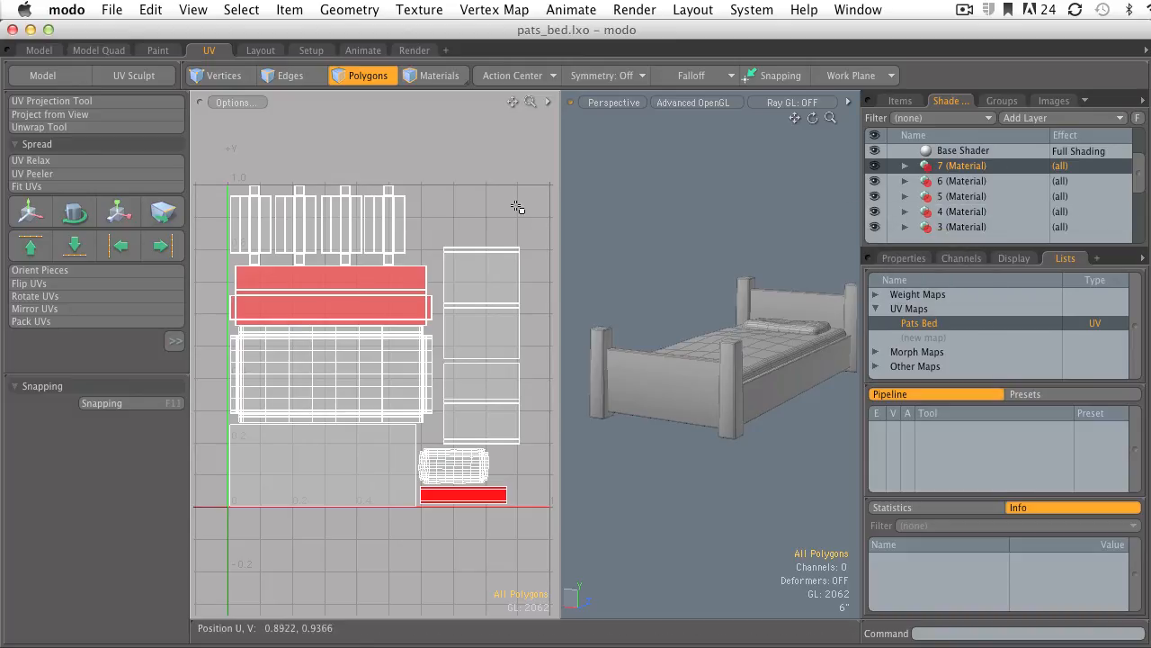
{"action": "left_click", "coordinate": [251, 216]}
{"action": "left_click", "coordinate": [289, 218], "text": "shift"}
{"action": "left_click", "coordinate": [340, 219], "text": "shift"}
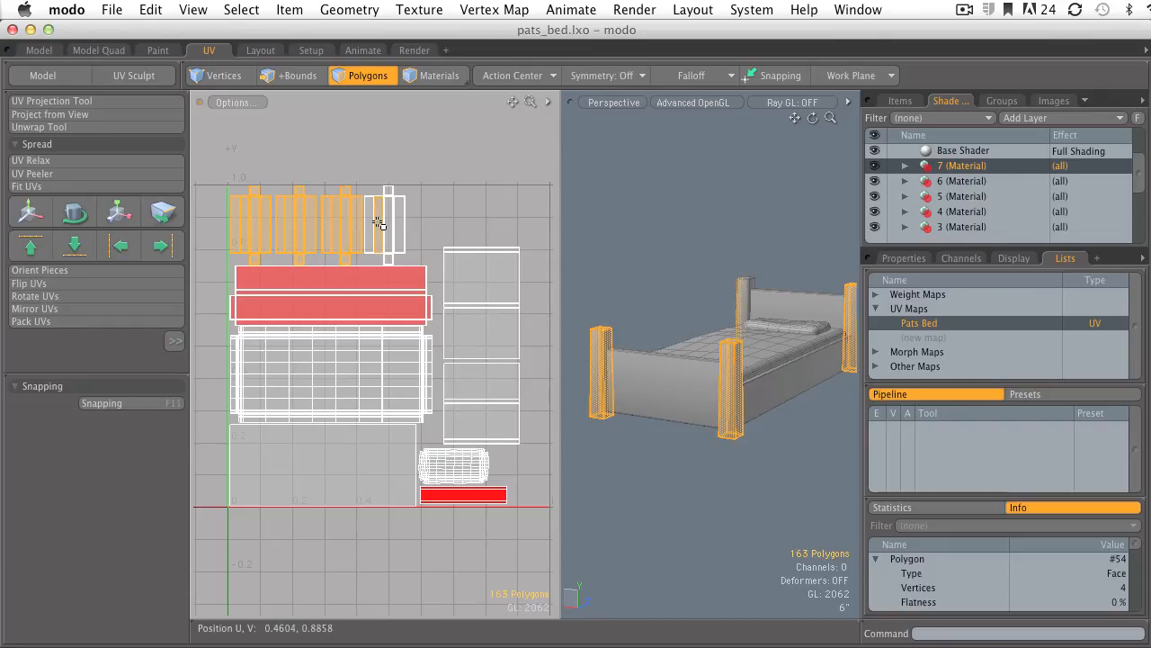
{"action": "left_click", "coordinate": [381, 224], "text": "shift"}
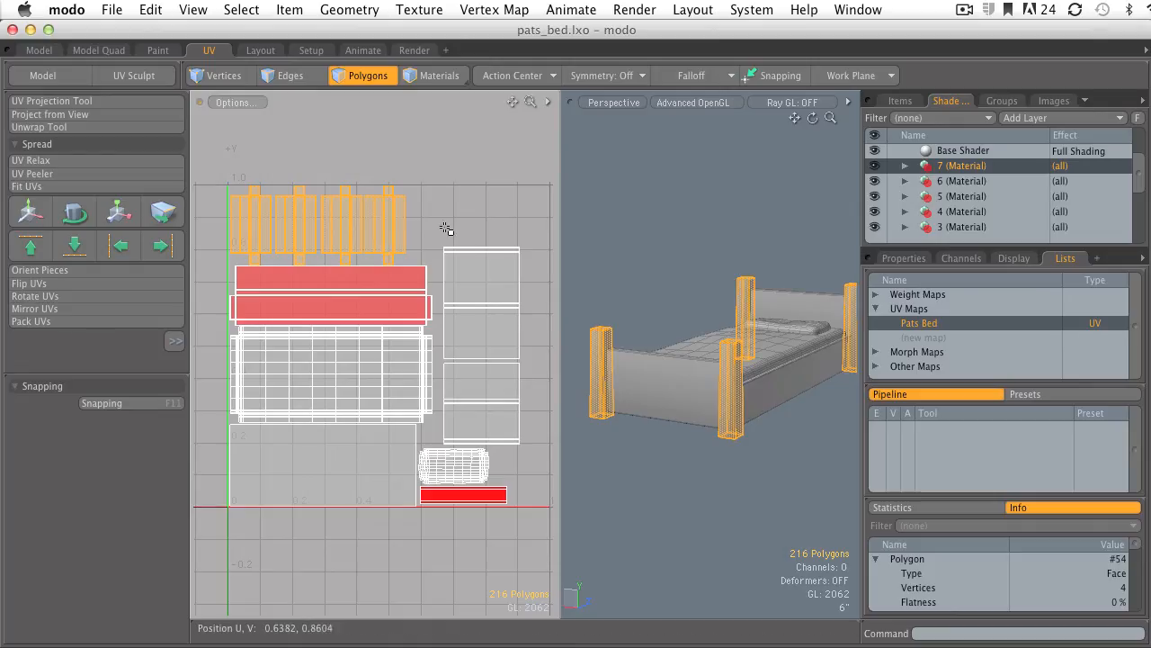
{"action": "left_click", "coordinate": [448, 199]}
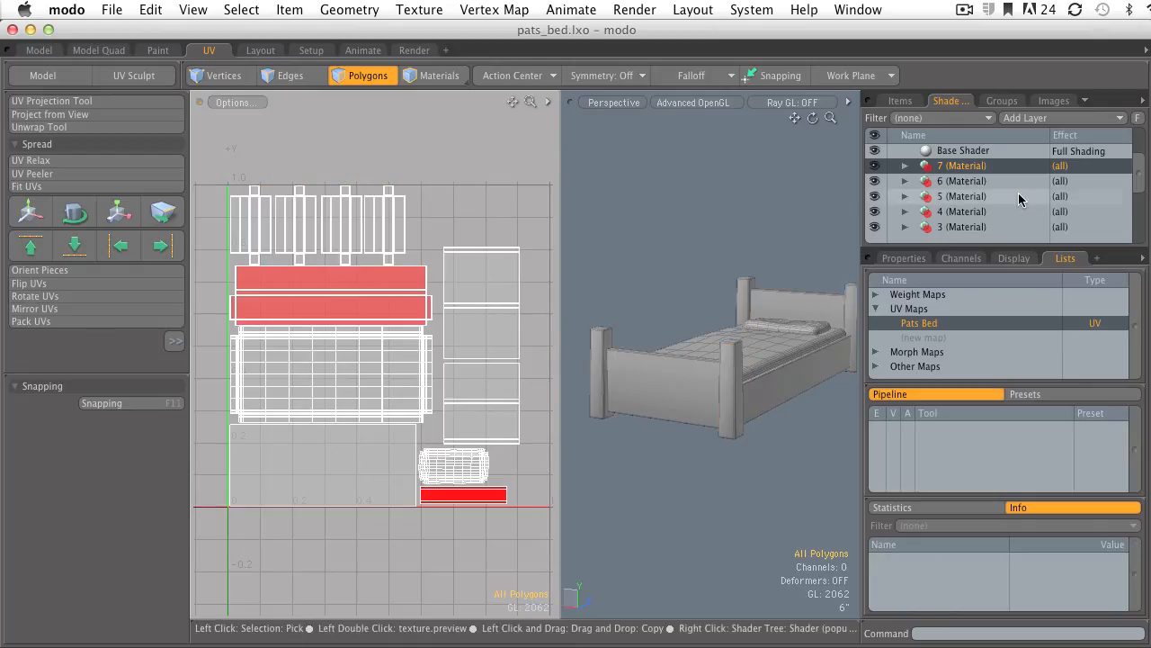
- Examine the material list and the Surface ID and Alpha render outputs in the Shader Tree
{"action": "scroll", "coordinate": [971, 207], "scroll_direction": "down", "scroll_amount": 3}
{"action": "scroll", "coordinate": [945, 211], "scroll_direction": "up", "scroll_amount": 4}
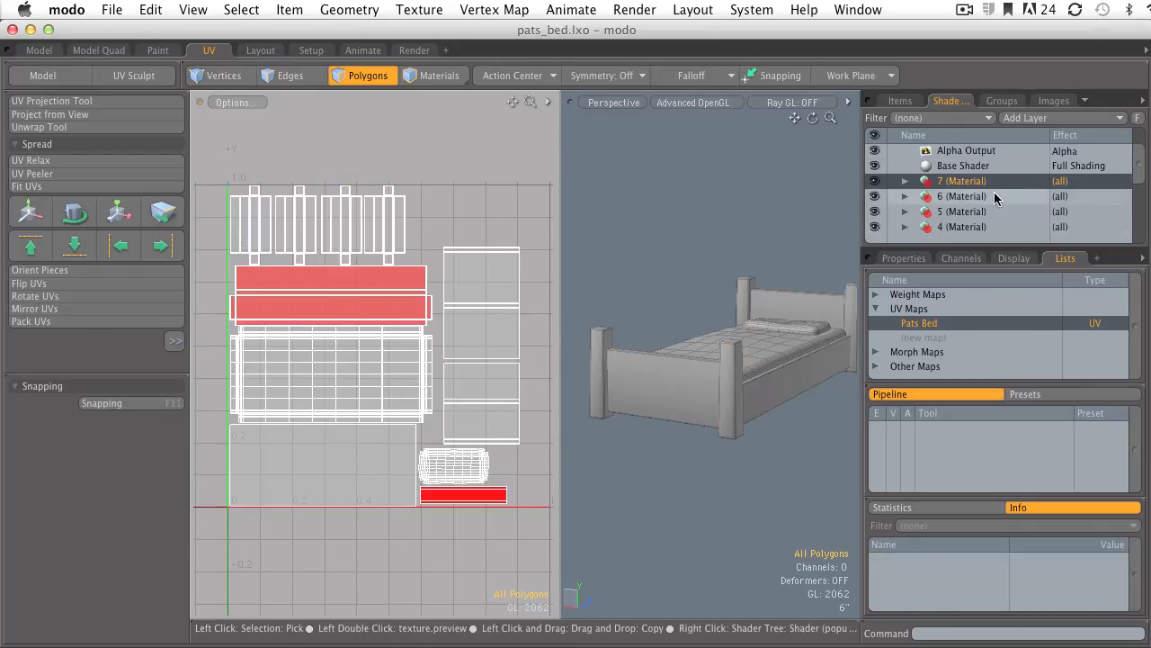
{"action": "scroll", "coordinate": [982, 203], "scroll_direction": "up", "scroll_amount": 2}
{"action": "left_click", "coordinate": [981, 169]}
{"action": "left_click", "coordinate": [980, 183]}
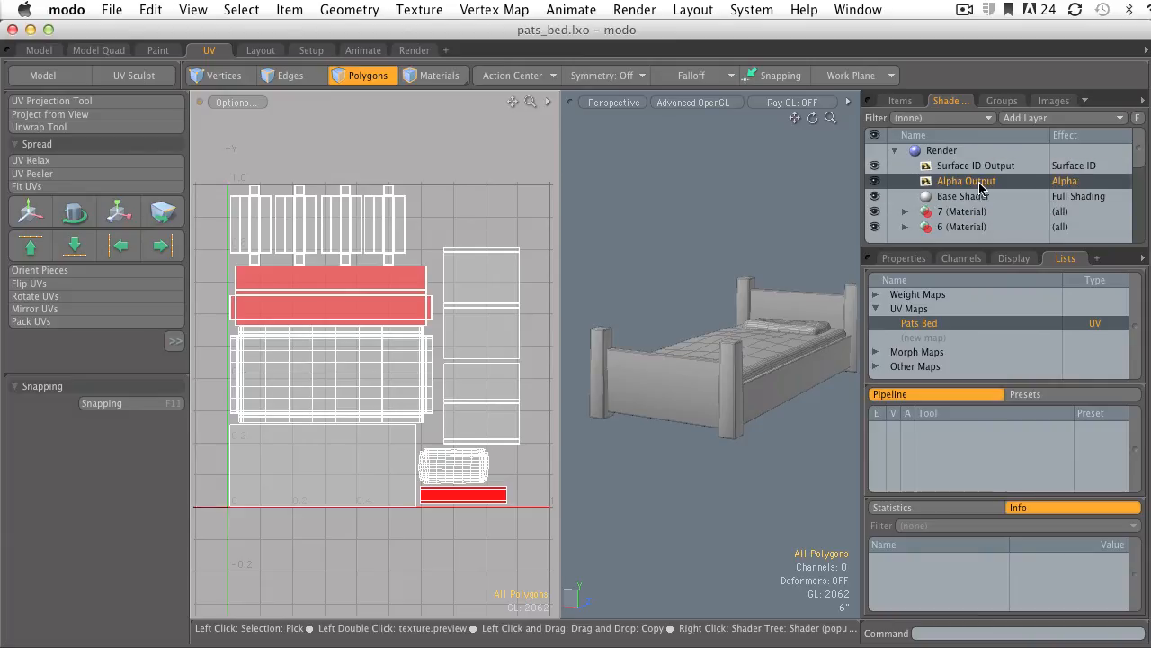
- Check the Render item's frame width, height, DPI and pixel aspect ratio
{"action": "left_click", "coordinate": [941, 153]}
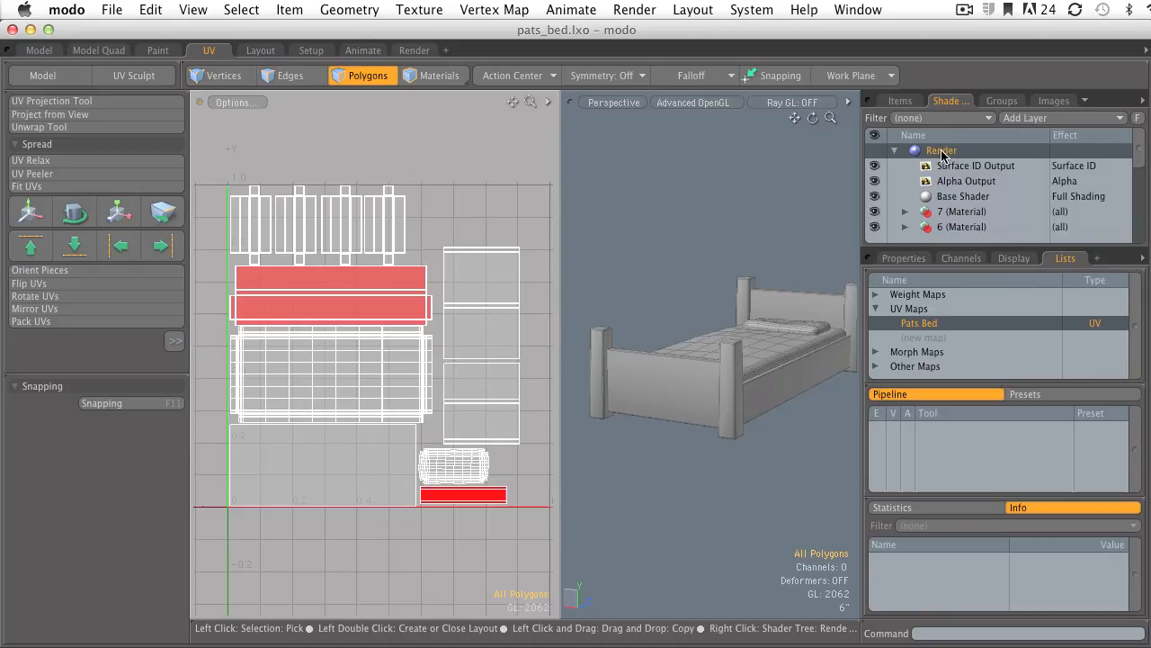
{"action": "left_click", "coordinate": [904, 258]}
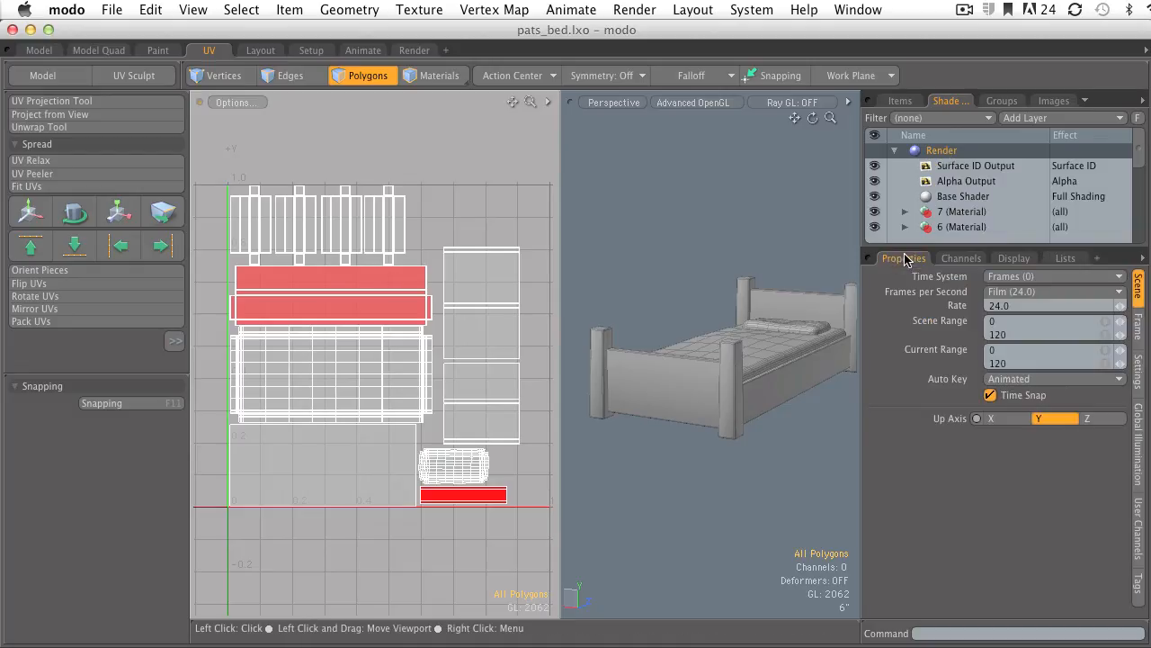
{"action": "left_click", "coordinate": [1139, 331]}
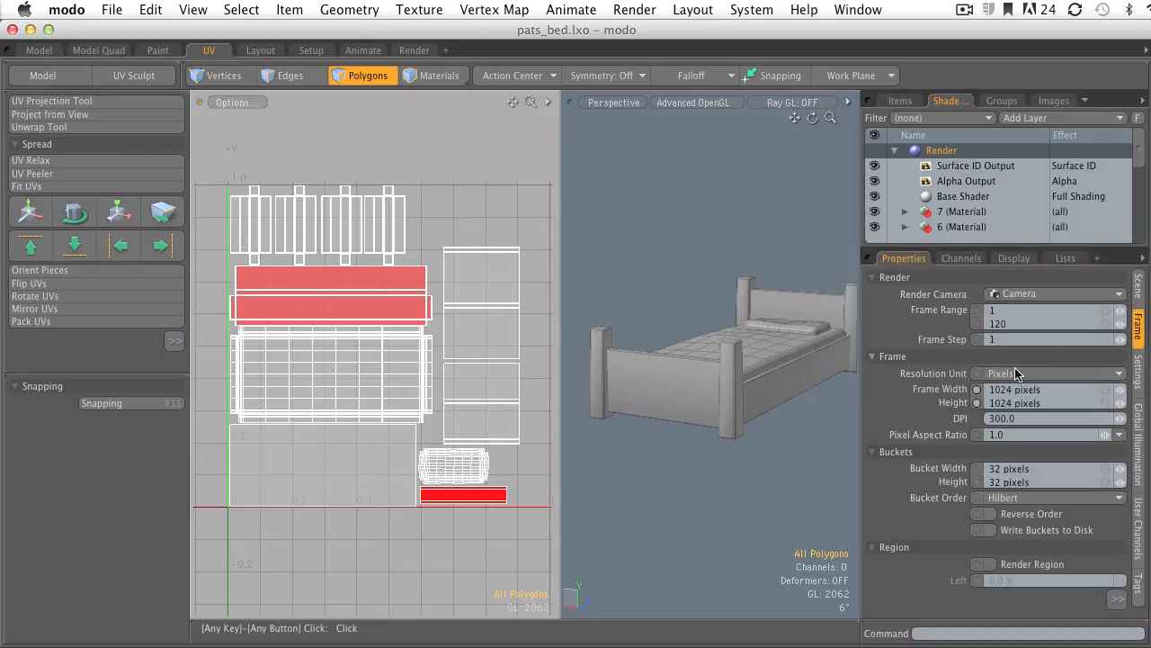
{"action": "left_click", "coordinate": [1048, 389]}
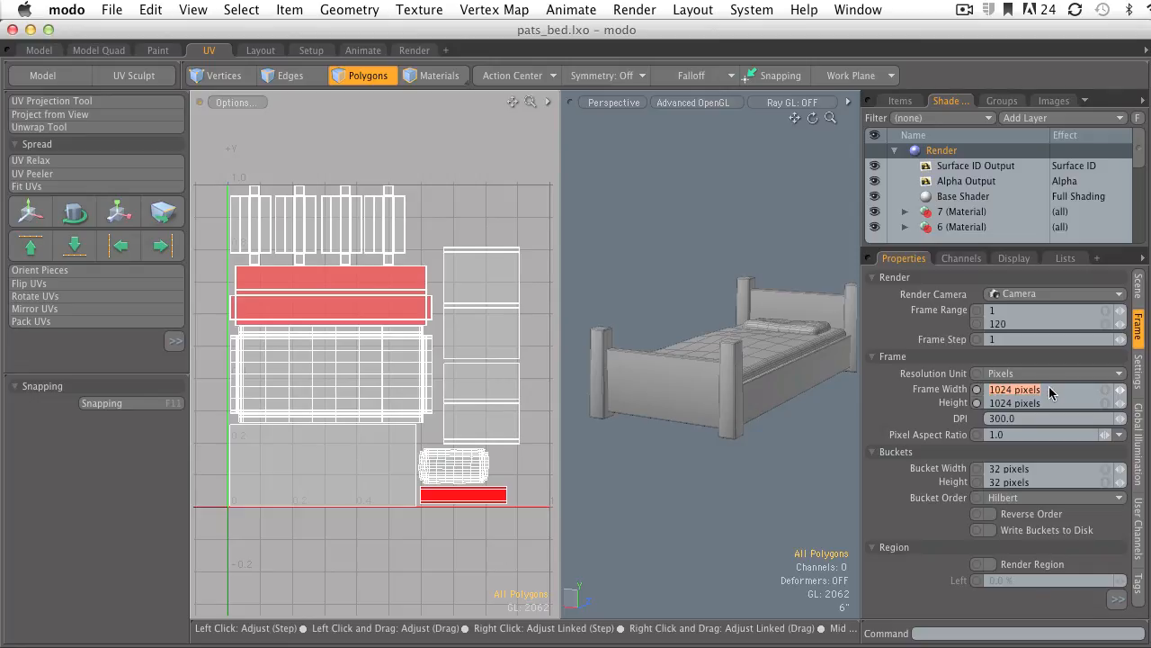
{"action": "left_click_drag", "start_coordinate": [1051, 391], "coordinate": [976, 389]}
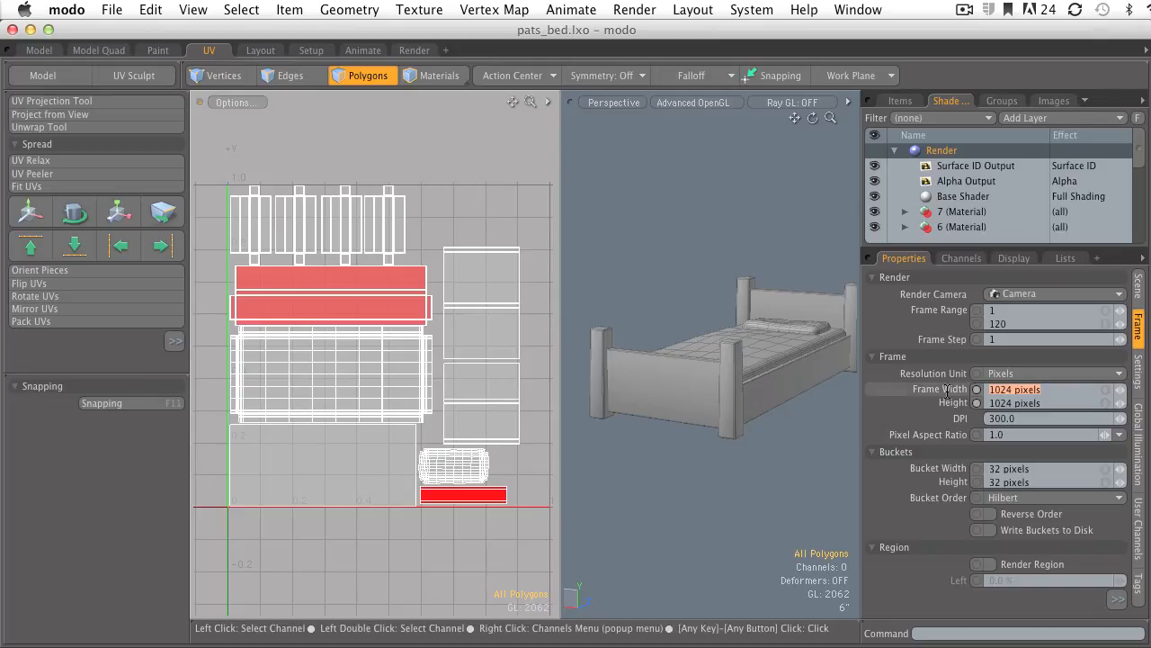
{"action": "left_click", "coordinate": [977, 403]}
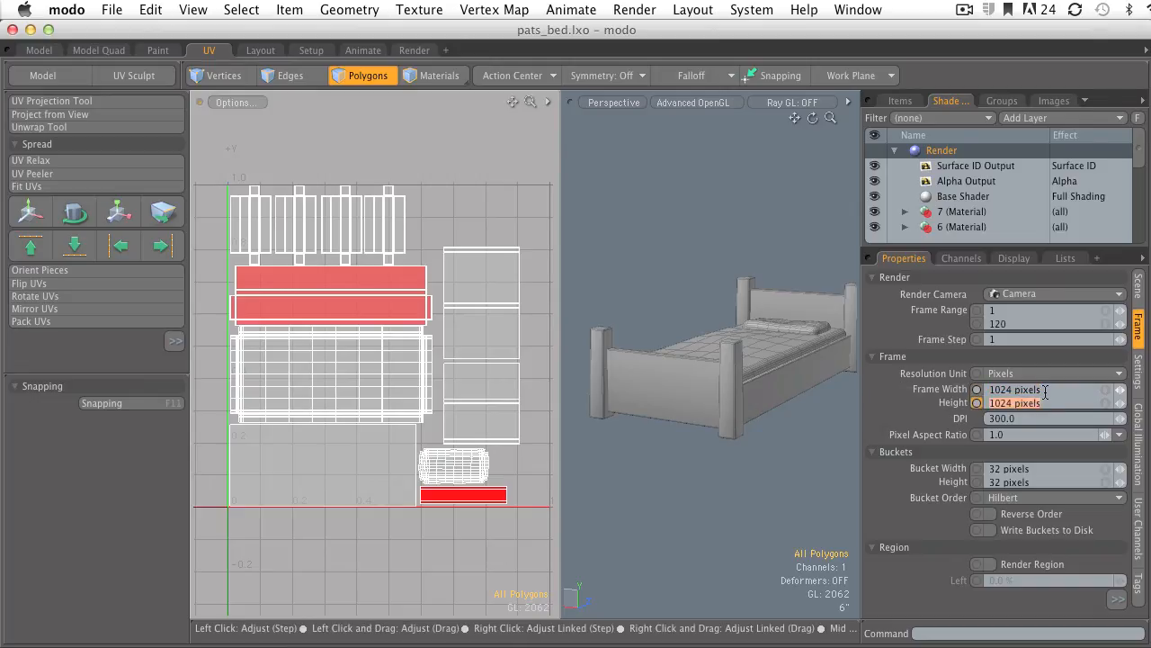
{"action": "left_click", "coordinate": [986, 417]}
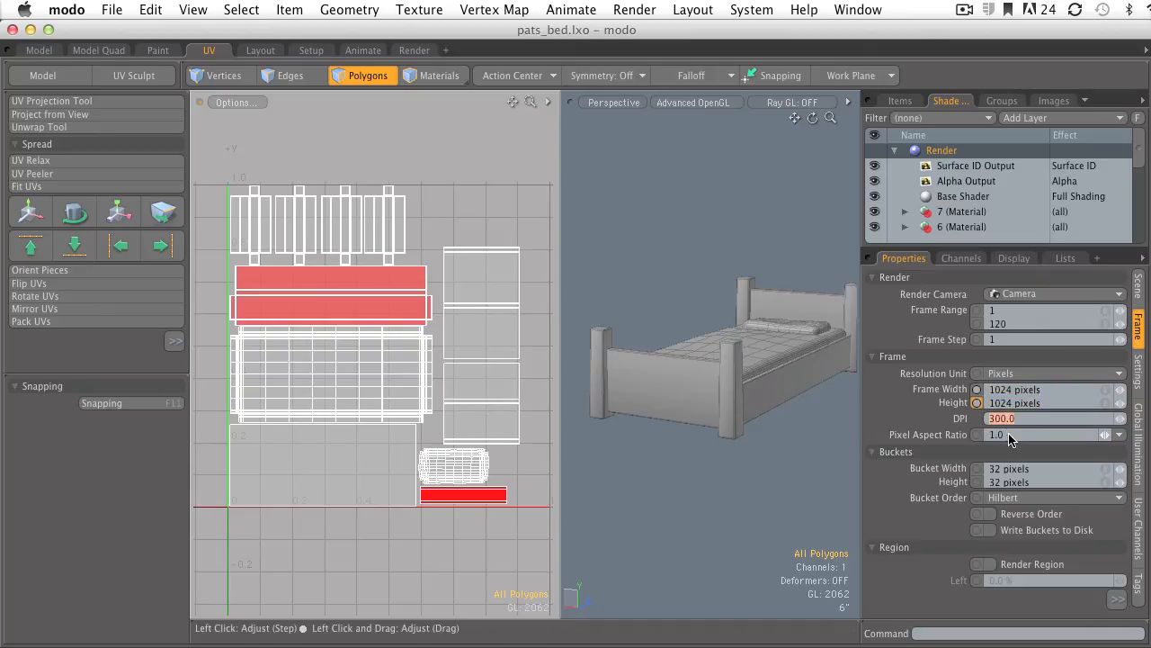
{"action": "left_click", "coordinate": [1007, 436]}
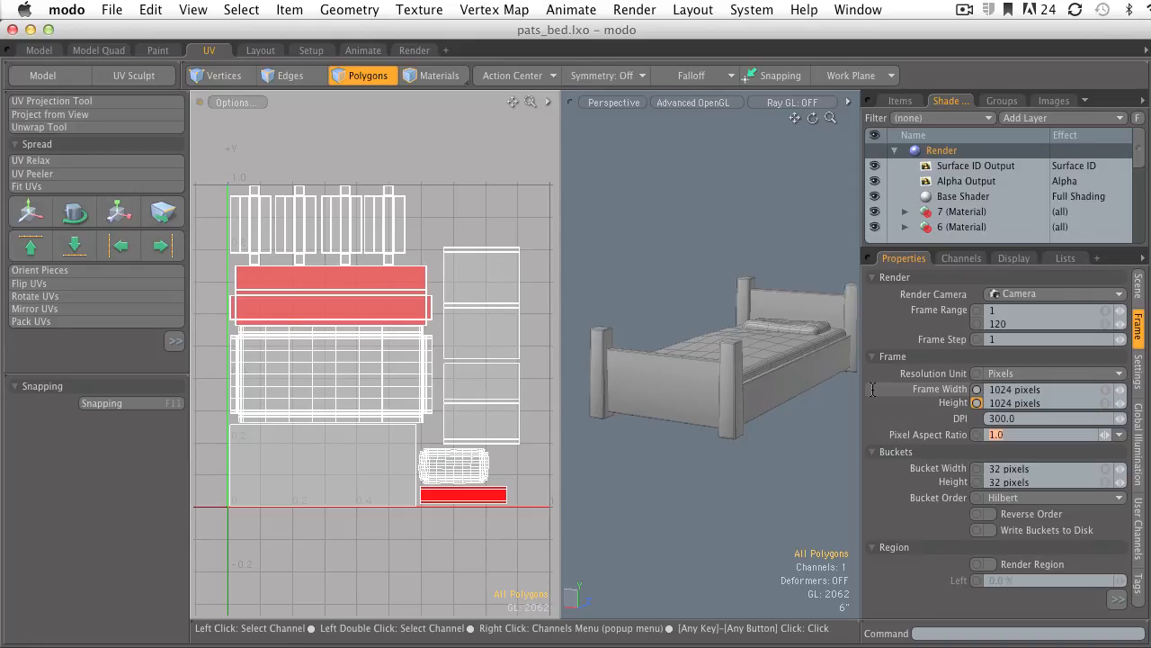
- Select the pats_bed mesh item and its Pats Bed UV map as the bake target
{"action": "left_click", "coordinate": [902, 100]}
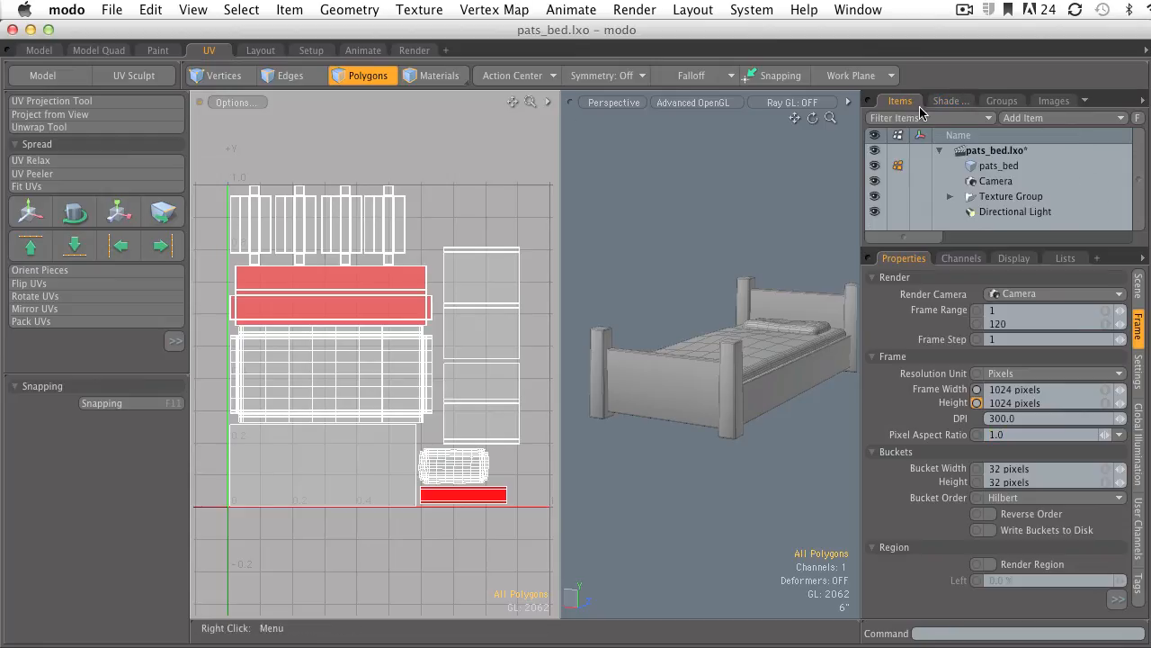
{"action": "left_click", "coordinate": [1007, 168]}
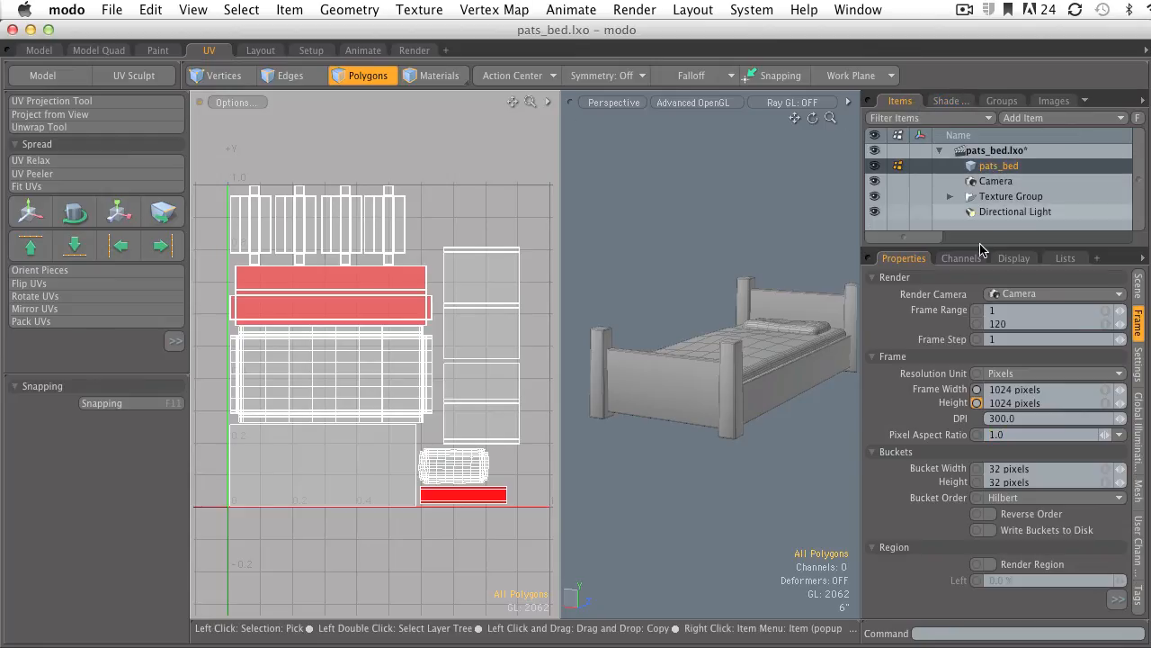
{"action": "left_click", "coordinate": [1066, 258]}
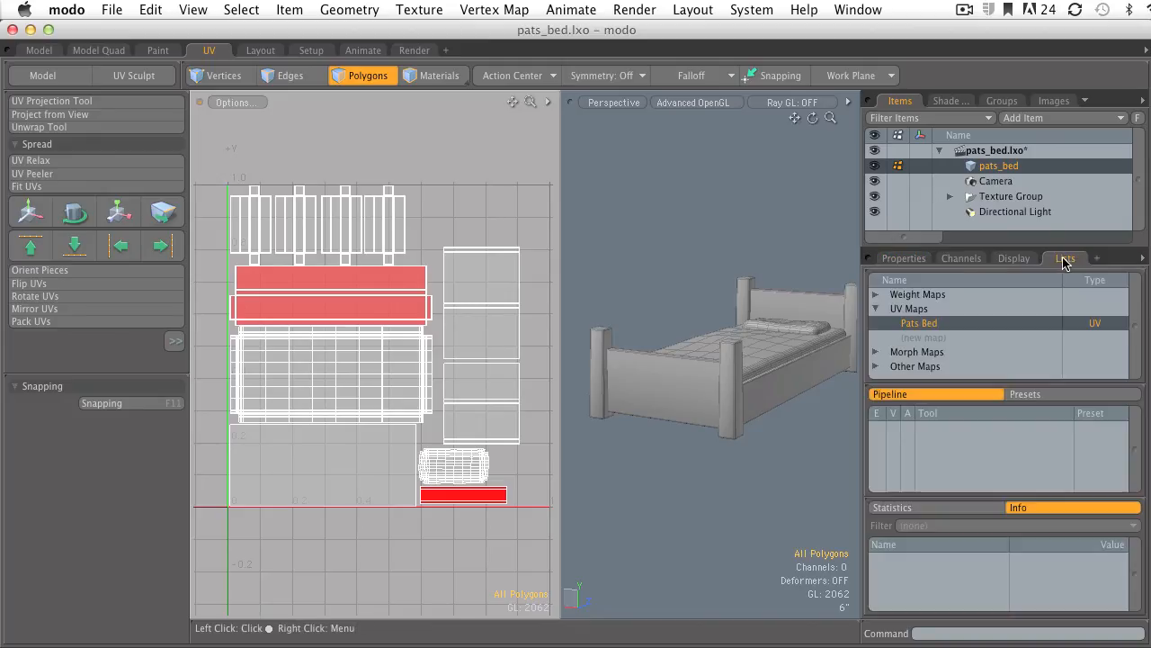
{"action": "left_click", "coordinate": [927, 326]}
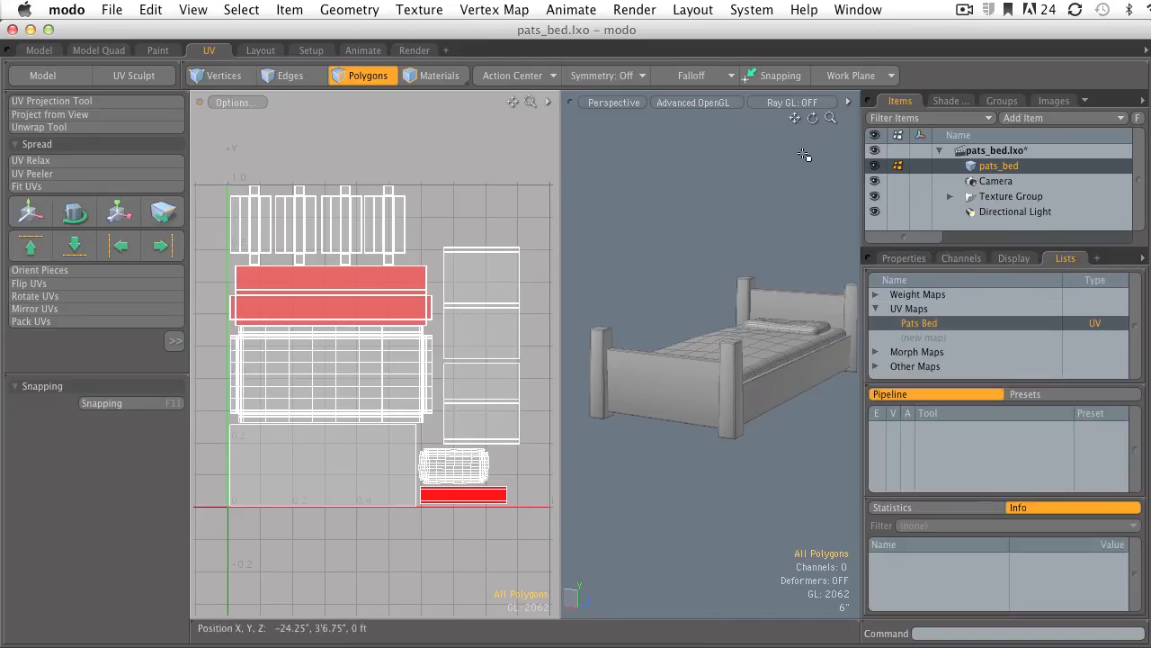
- Bake the render outputs to the Pats Bed UV map and display the Surface ID Output in the bake window
{"action": "left_click", "coordinate": [636, 11]}
{"action": "left_click", "coordinate": [664, 206]}
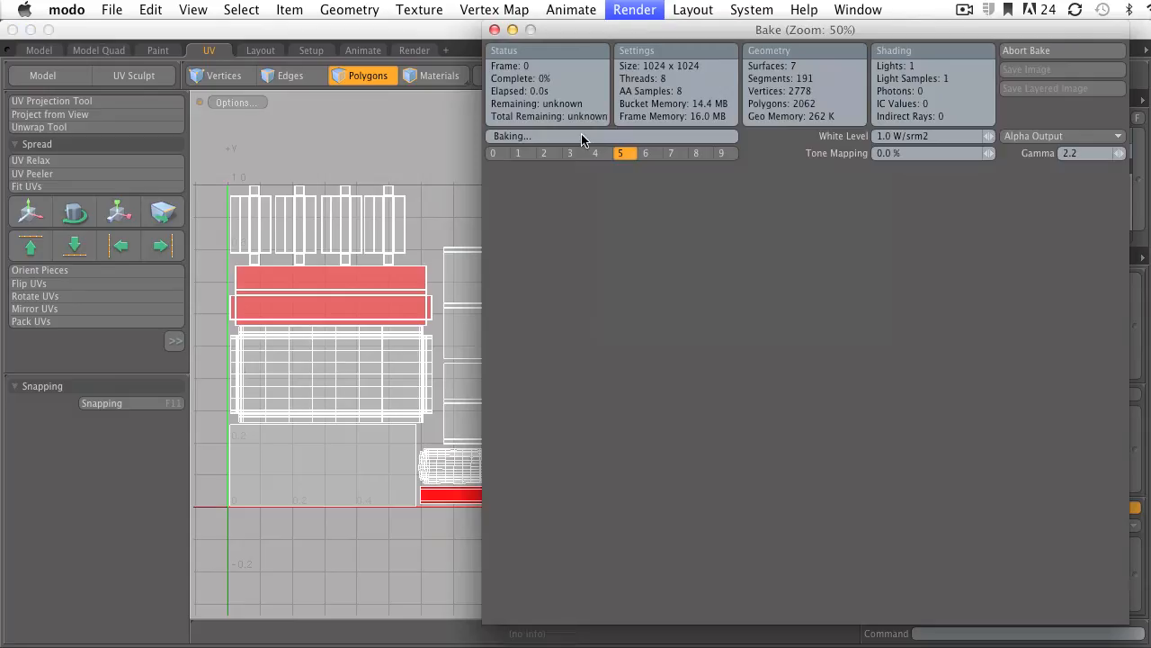
{"action": "left_click_drag", "start_coordinate": [565, 31], "coordinate": [306, 20]}
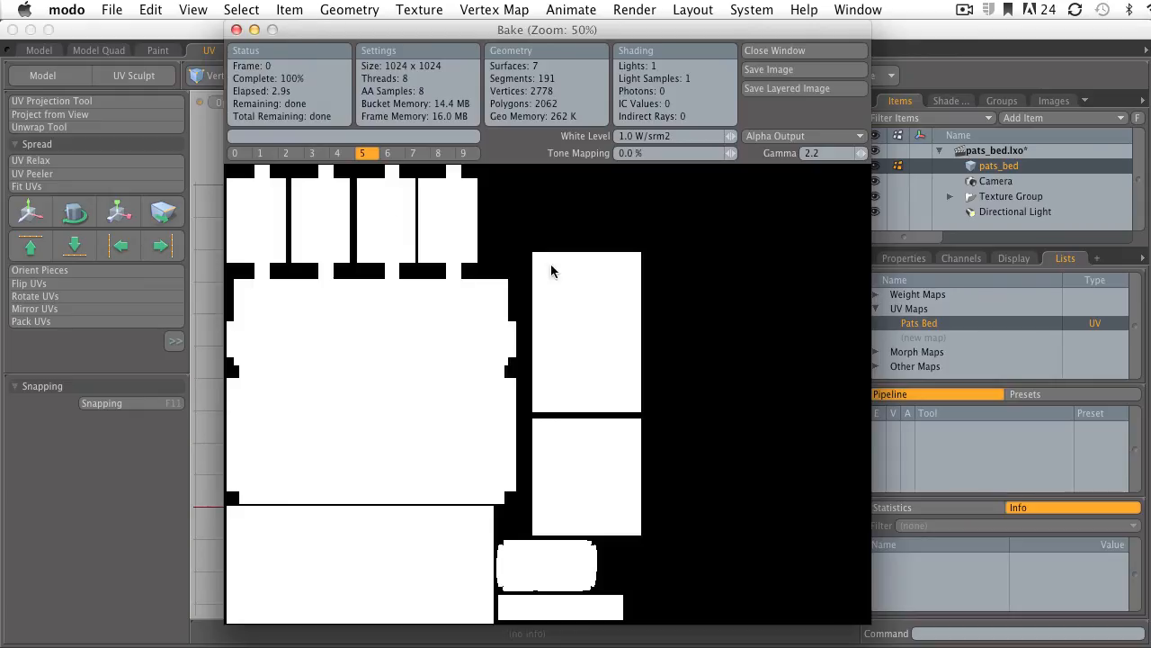
{"action": "left_click", "coordinate": [765, 137]}
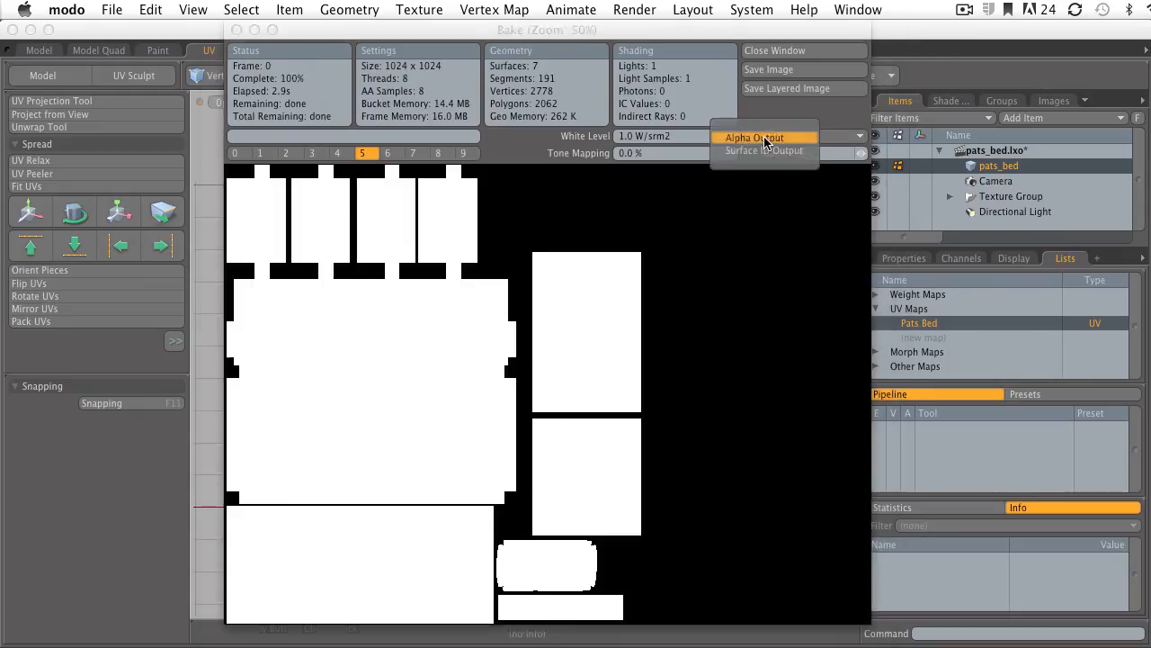
{"action": "left_click", "coordinate": [765, 150]}
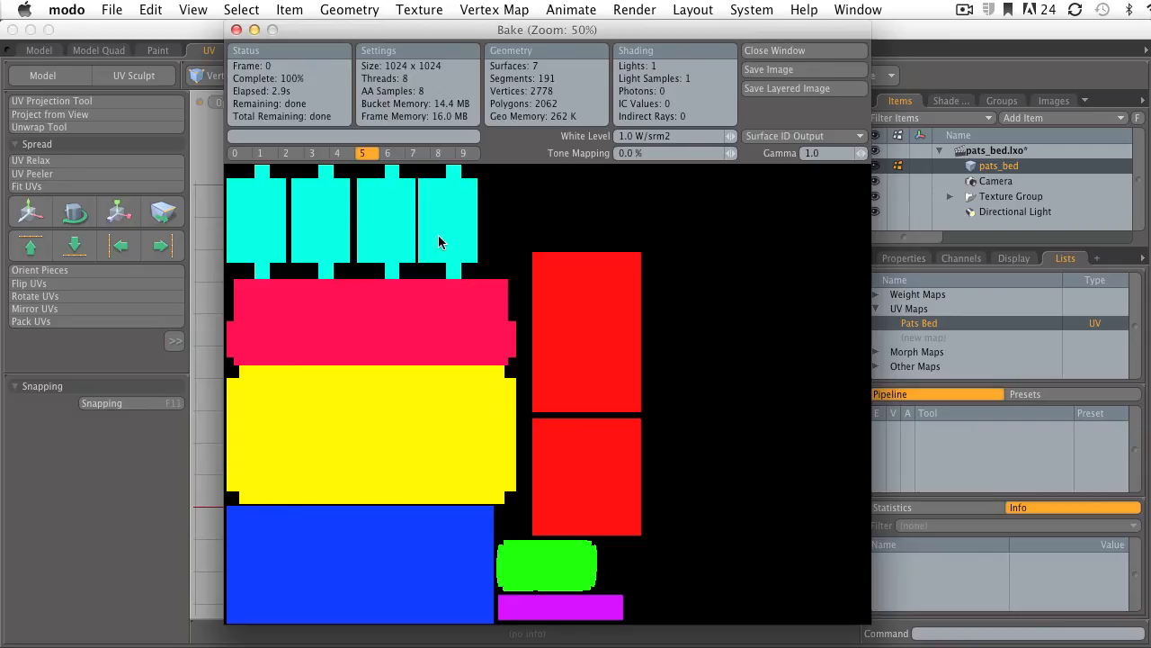
- Compare the baked Surface ID colors with materials 7 through 3 in the Shader Tree
{"action": "left_click_drag", "start_coordinate": [621, 32], "coordinate": [540, 32]}
{"action": "left_click", "coordinate": [947, 101]}
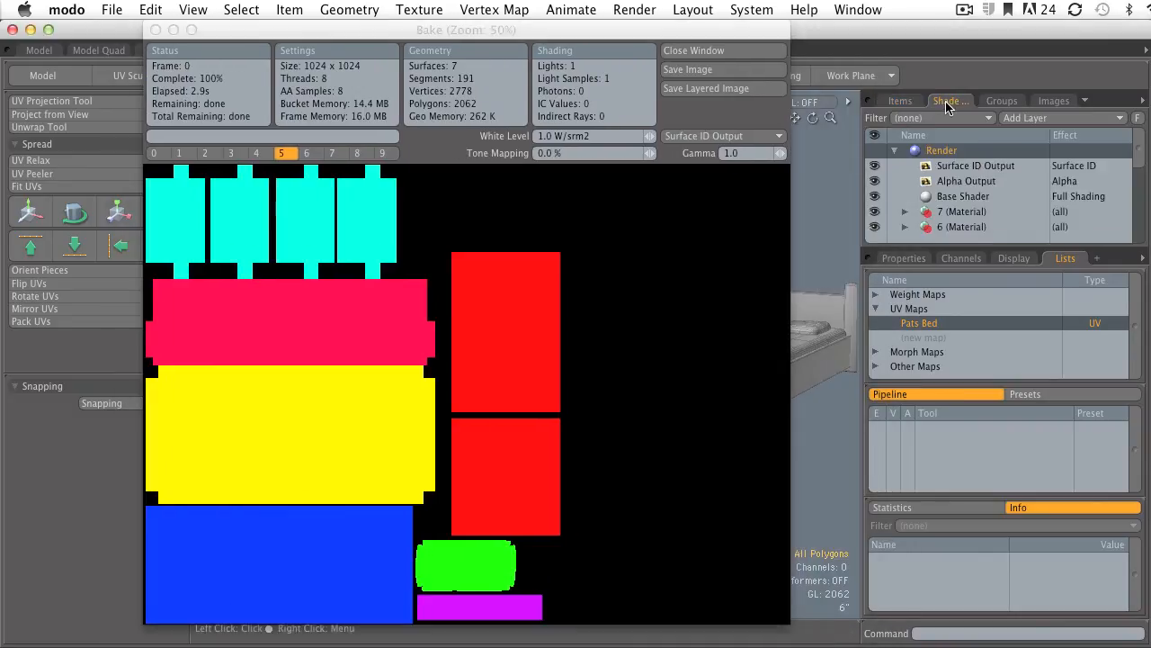
{"action": "scroll", "coordinate": [1008, 184], "scroll_direction": "down", "scroll_amount": 2}
{"action": "left_click", "coordinate": [985, 167]}
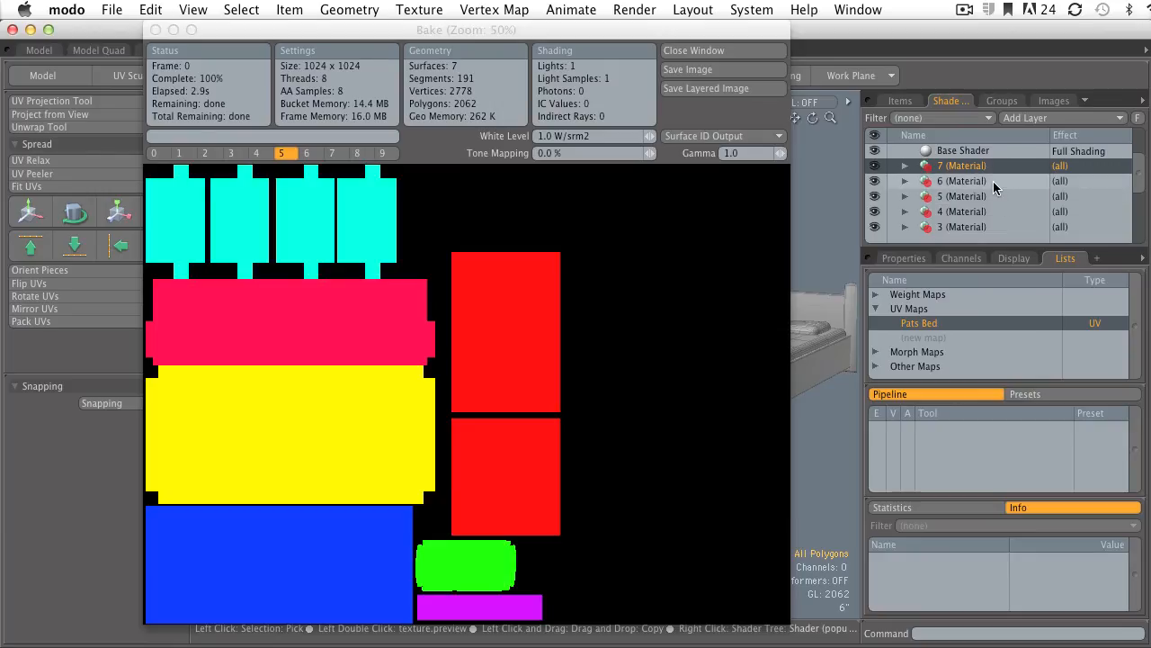
{"action": "left_click", "coordinate": [994, 183]}
{"action": "left_click", "coordinate": [995, 199]}
{"action": "left_click", "coordinate": [993, 214]}
{"action": "left_click", "coordinate": [992, 228]}
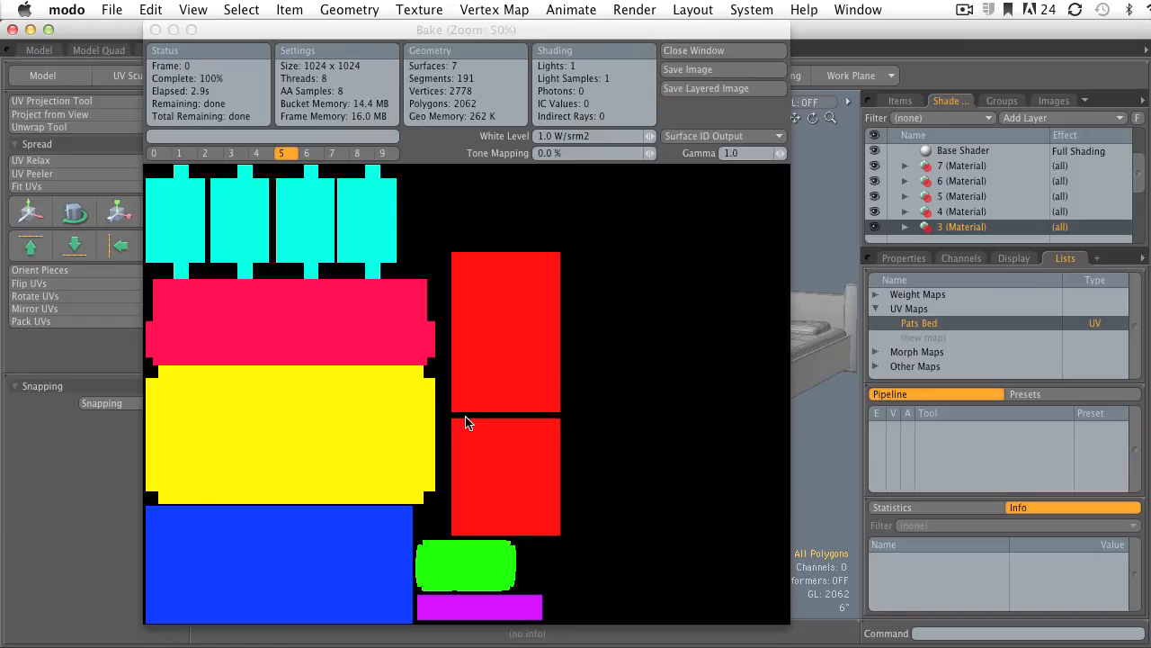
- Save the bake as a layered image named pats_bed_alpha_sur_id in the SOURCES folder
{"action": "left_click", "coordinate": [712, 91]}
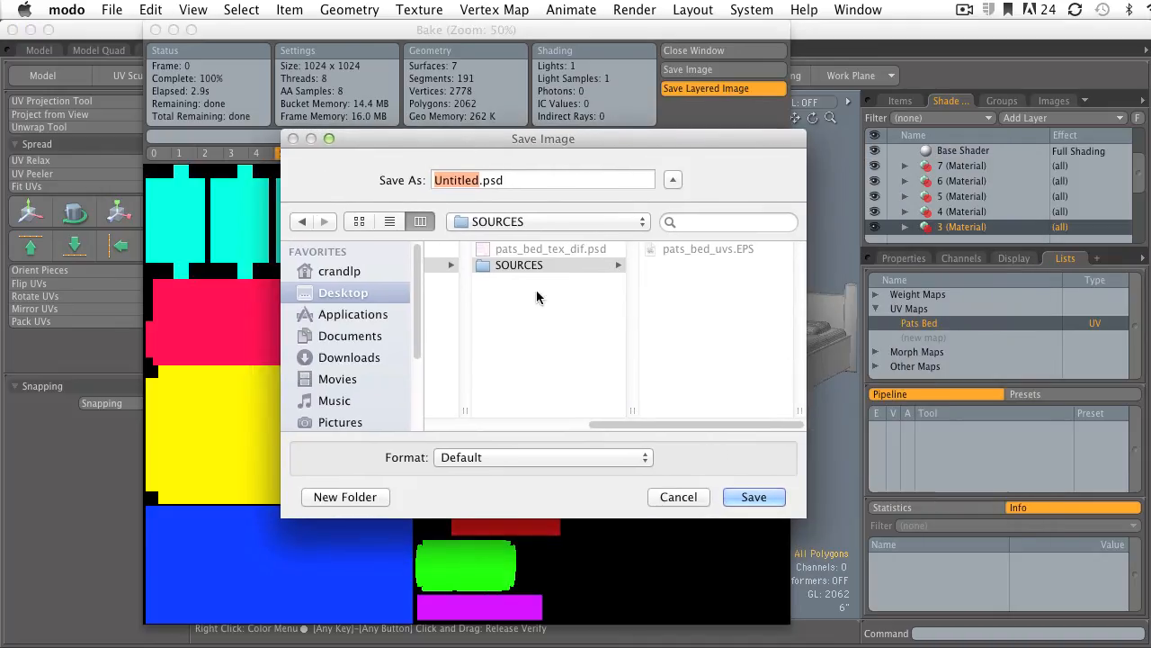
{"action": "left_click", "coordinate": [540, 264]}
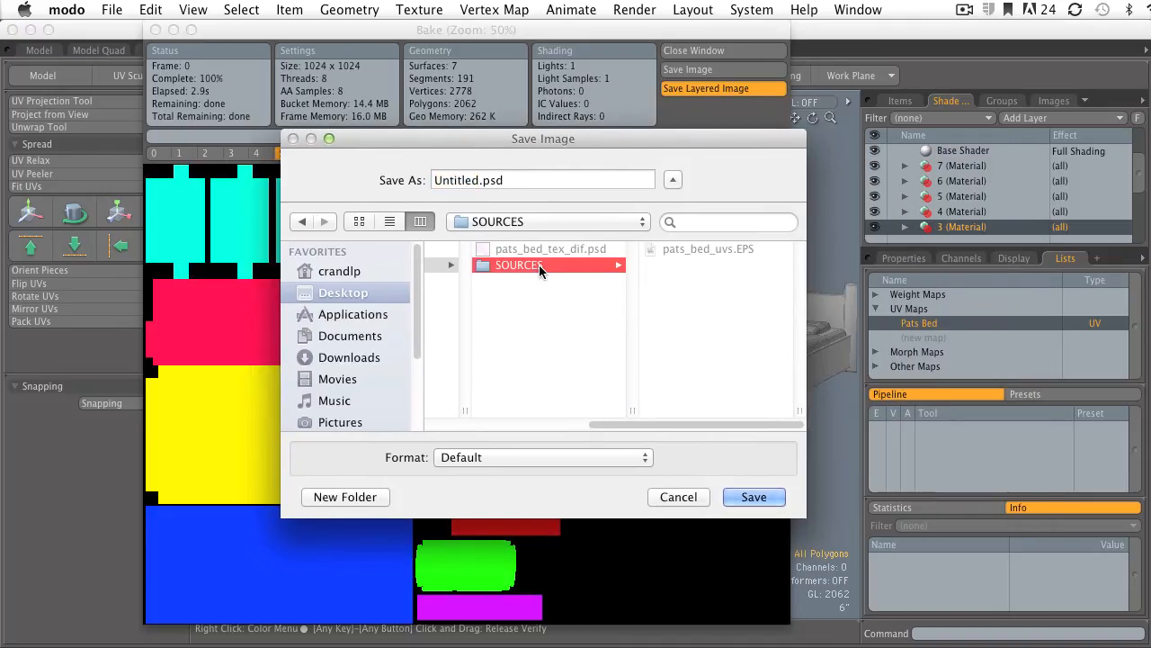
{"action": "left_click", "coordinate": [681, 251]}
{"action": "left_click_drag", "start_coordinate": [484, 180], "coordinate": [585, 177]}
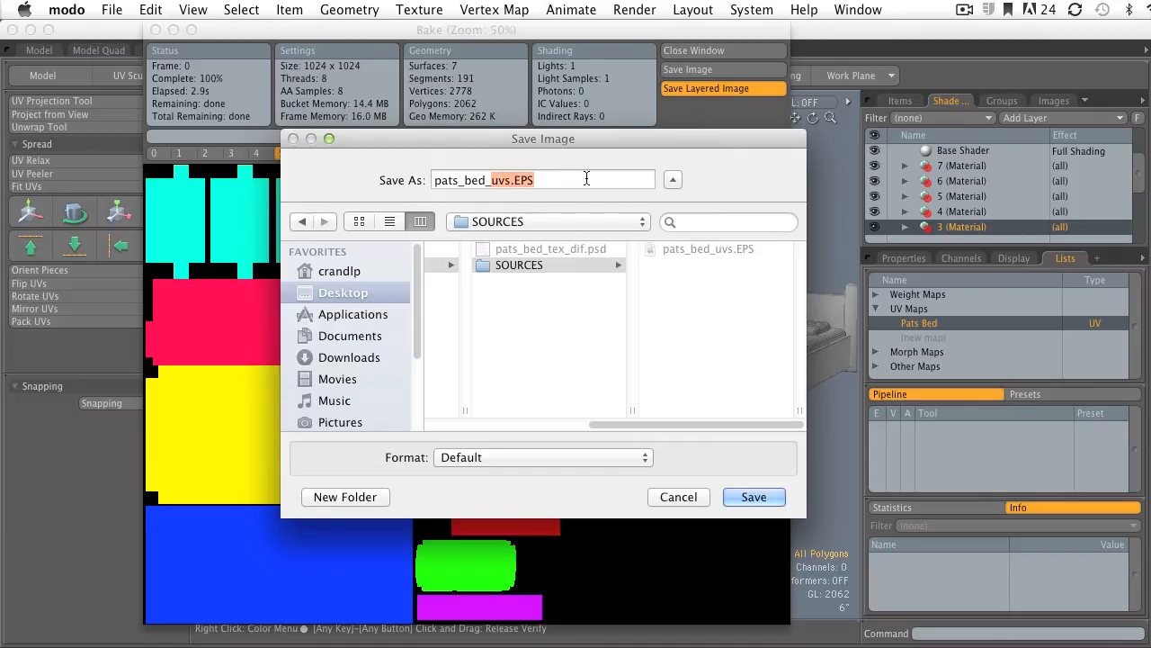
{"action": "type", "text": "alpha_sur_id"}
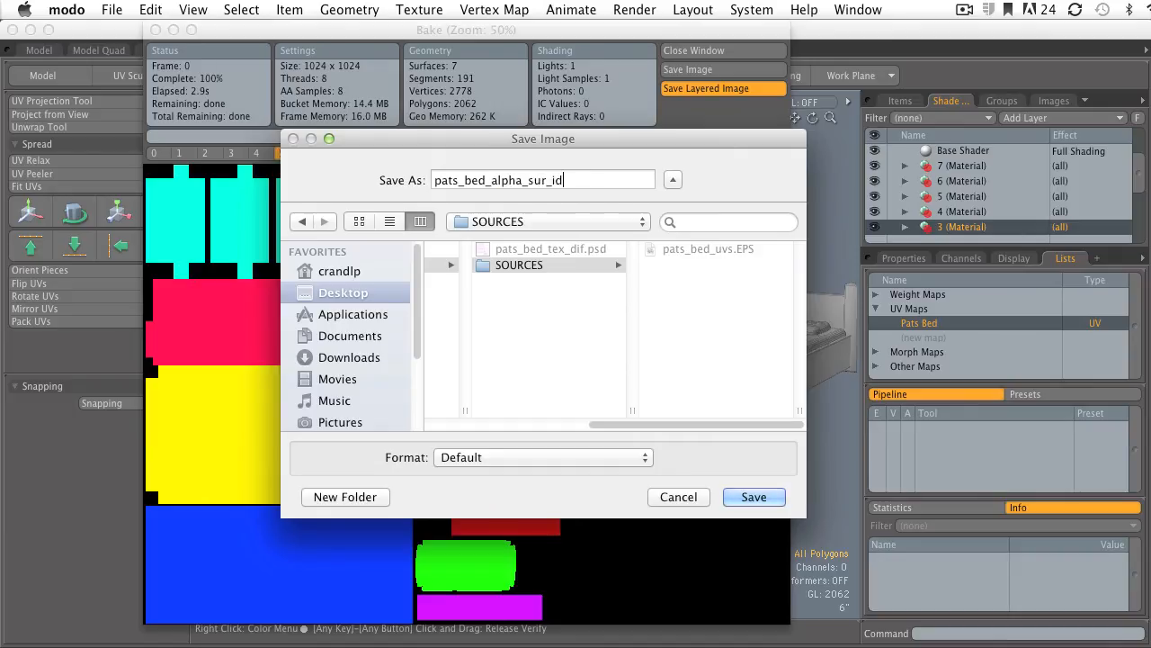
{"action": "left_click", "coordinate": [607, 457]}
{"action": "left_click", "coordinate": [740, 474]}
{"action": "left_click", "coordinate": [750, 493]}
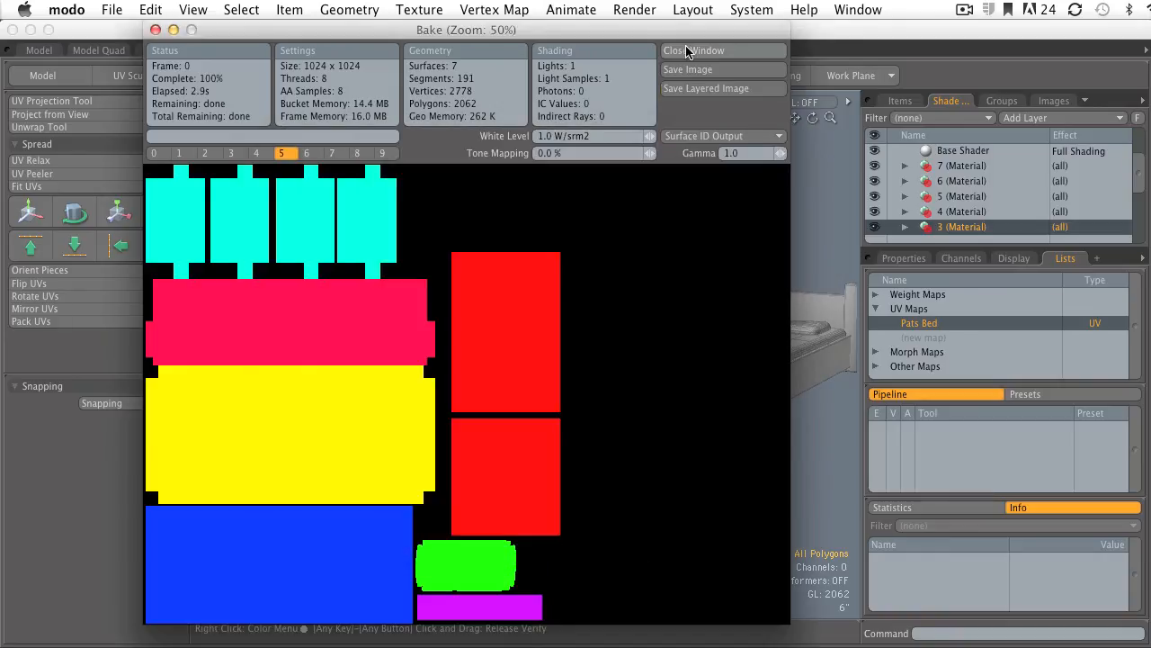
- Set the Bake UV Border Size rendering preference to 3, then close the preferences and the bake window
{"action": "left_click", "coordinate": [66, 10]}
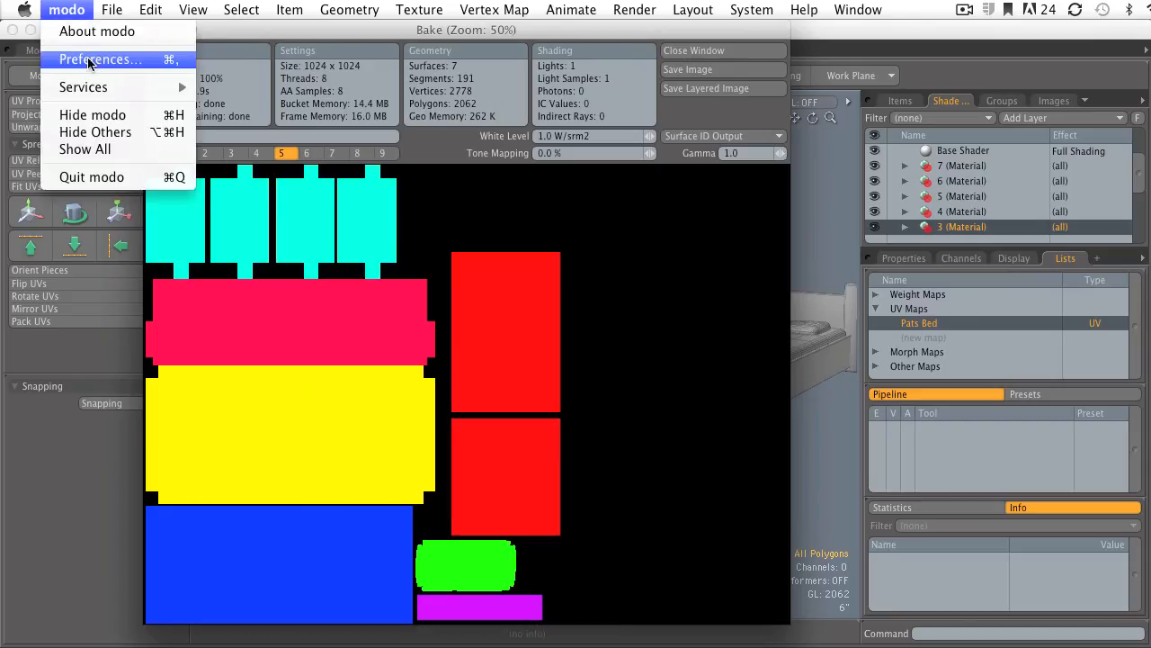
{"action": "left_click", "coordinate": [85, 59]}
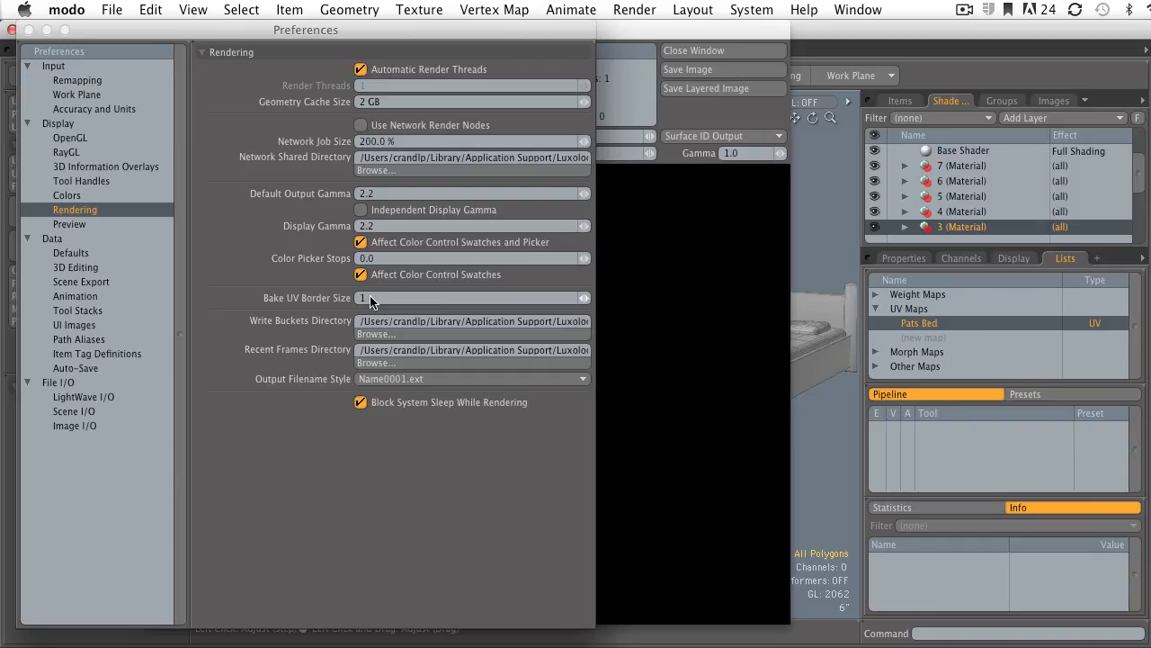
{"action": "left_click", "coordinate": [369, 299]}
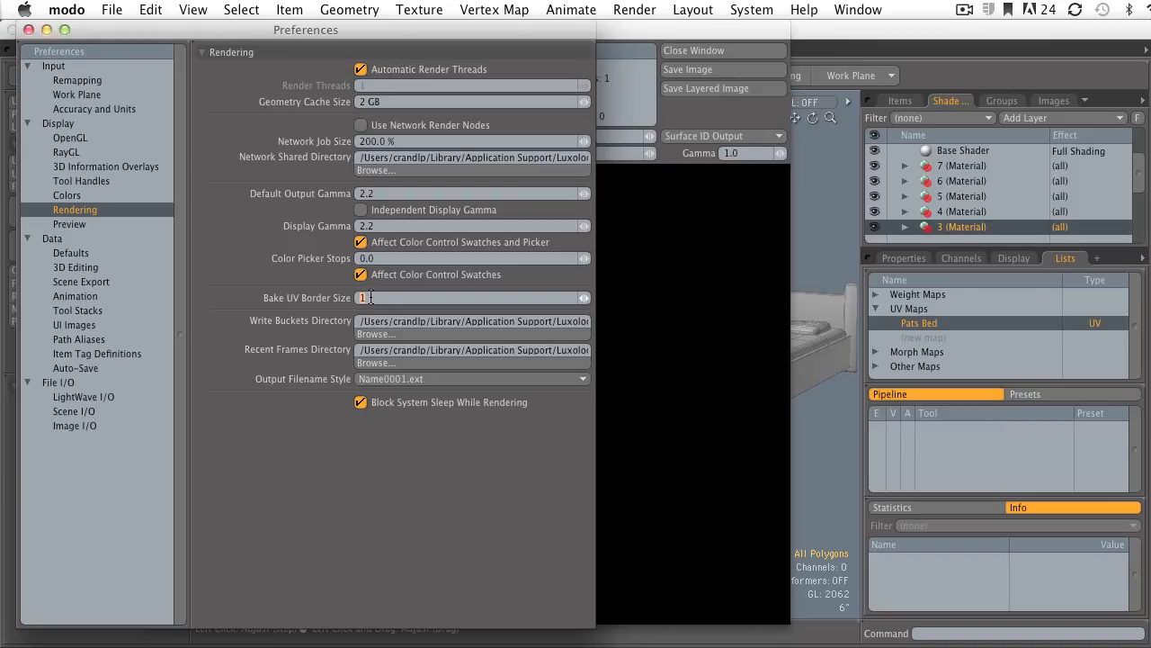
{"action": "type", "text": "3"}
{"action": "key", "text": "Return"}
{"action": "left_click", "coordinate": [28, 30]}
{"action": "left_click", "coordinate": [691, 50]}
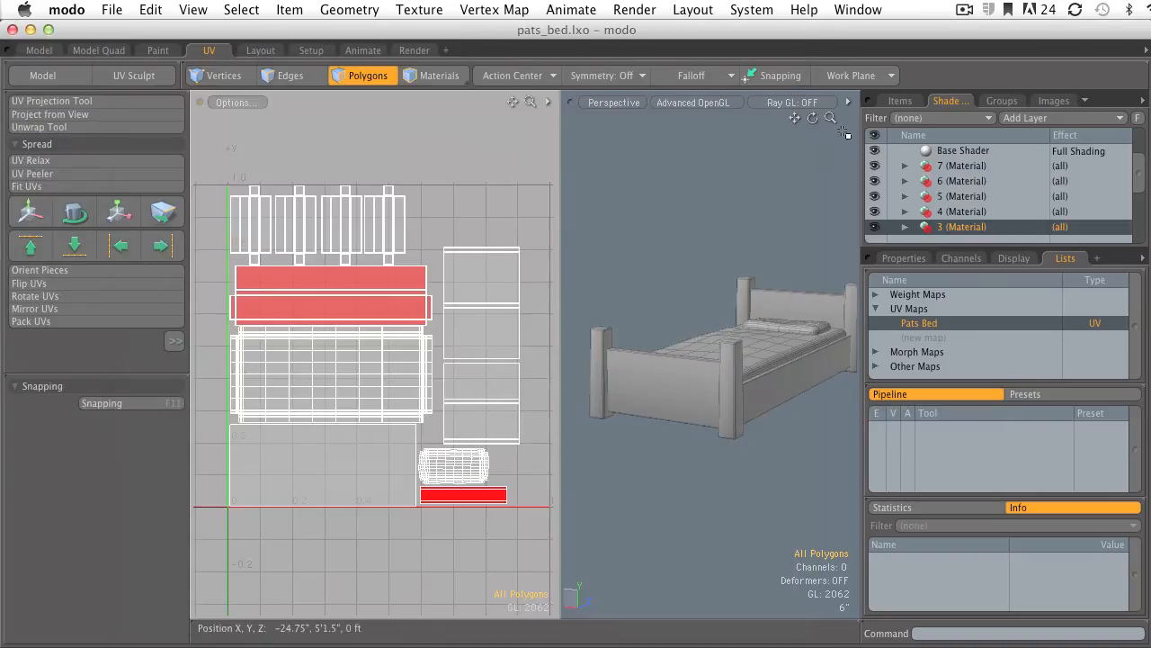
- Change the Surface ID Output's effect to Ambient Occlusion in the Shader Tree
{"action": "scroll", "coordinate": [946, 187], "scroll_direction": "up", "scroll_amount": 3}
{"action": "left_click", "coordinate": [986, 168]}
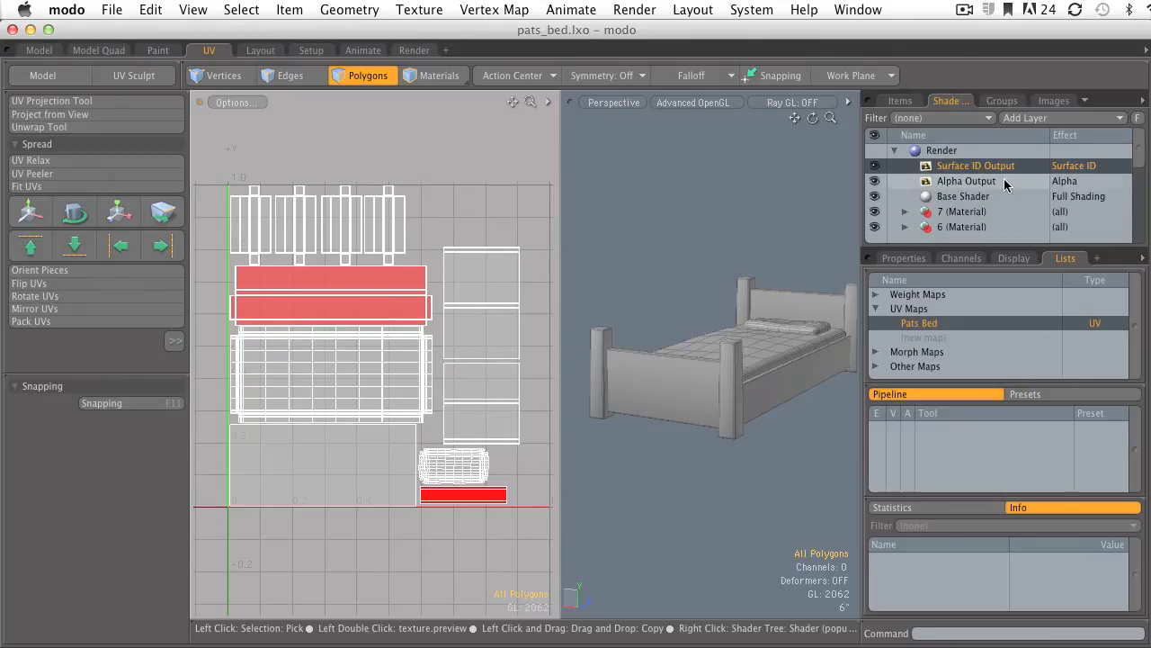
{"action": "left_click", "coordinate": [960, 184]}
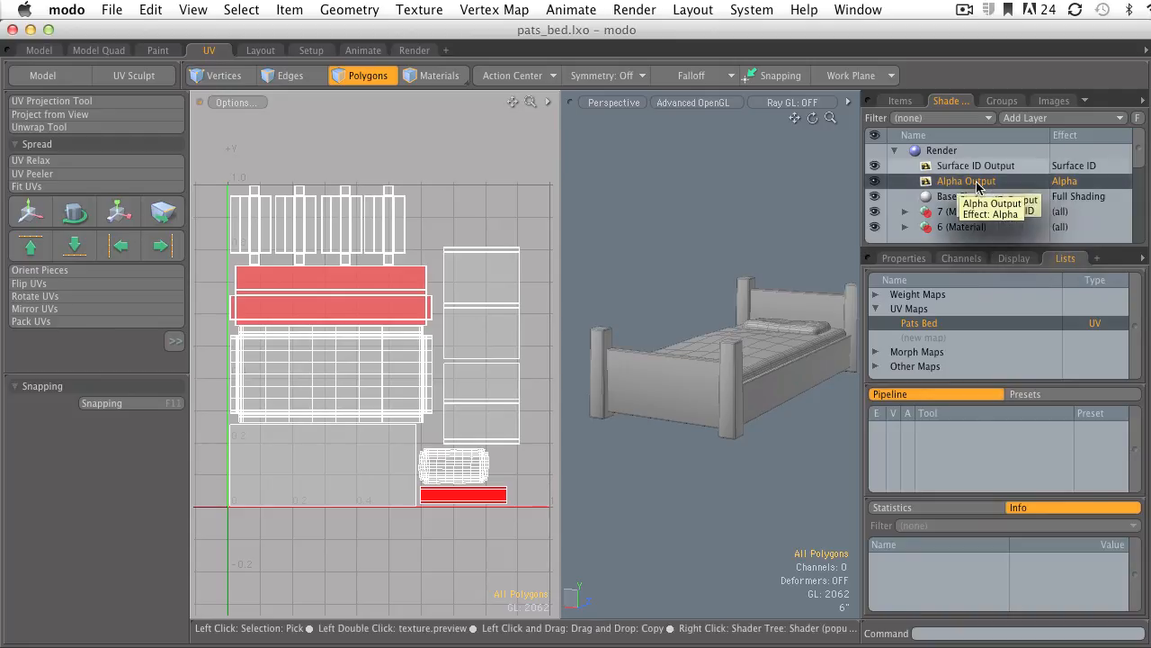
{"action": "left_click", "coordinate": [1080, 168]}
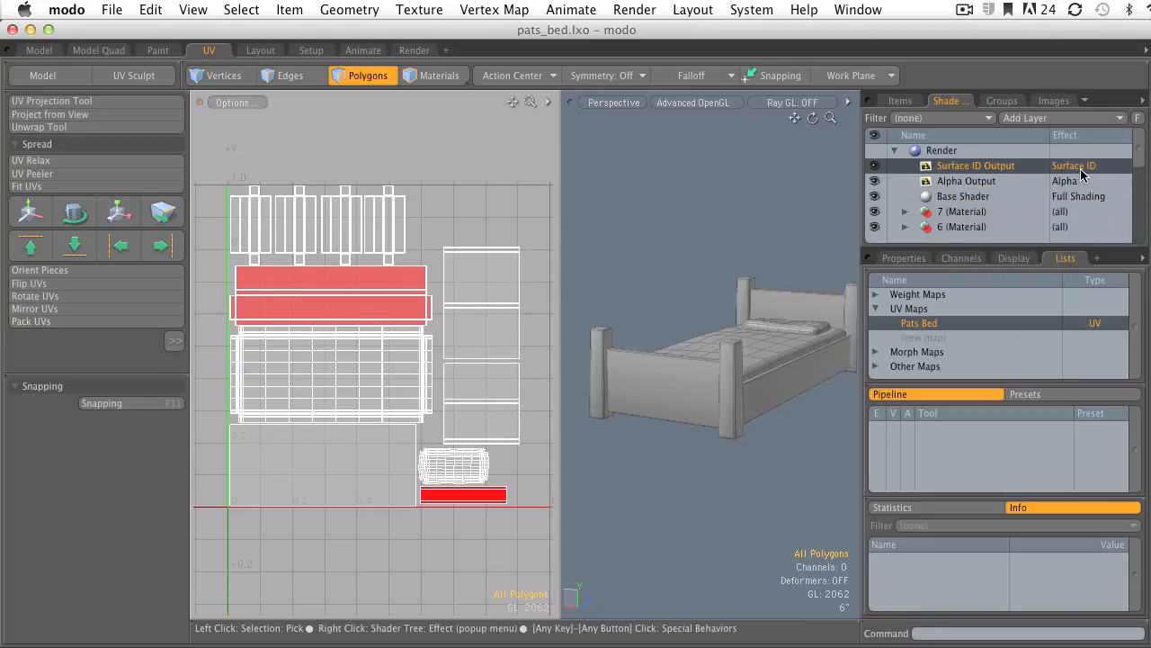
{"action": "right_click", "coordinate": [1081, 171]}
{"action": "left_click", "coordinate": [1053, 198]}
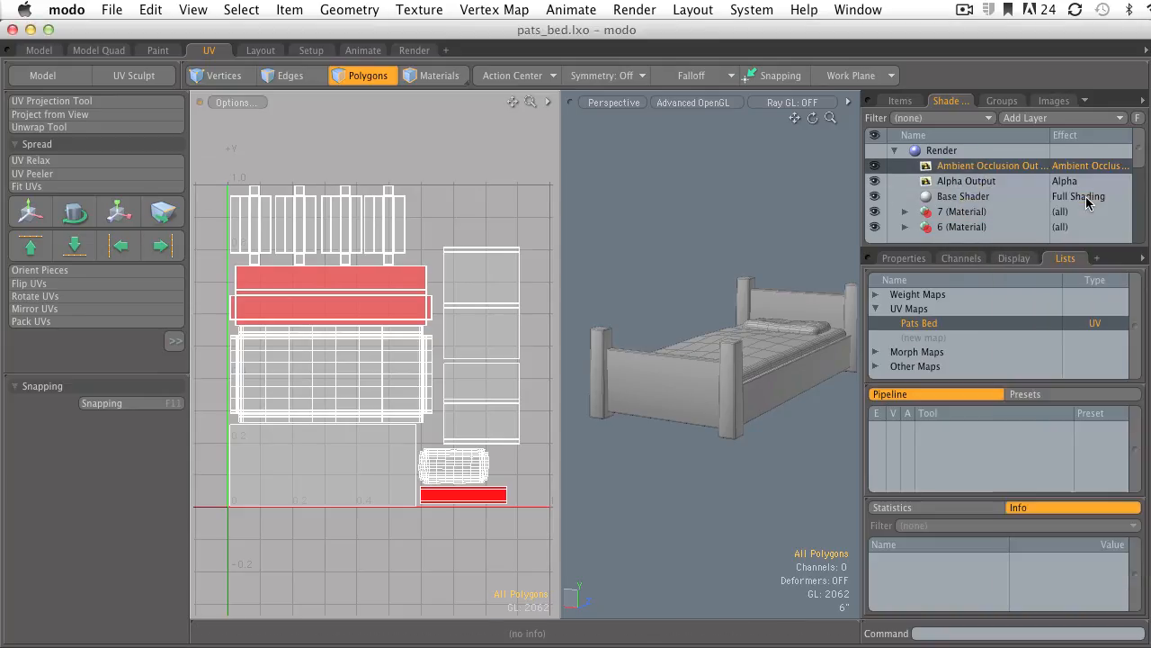
- Set the Ambient Occlusion Output's Occlusion Rays to 256
{"action": "left_click", "coordinate": [903, 258]}
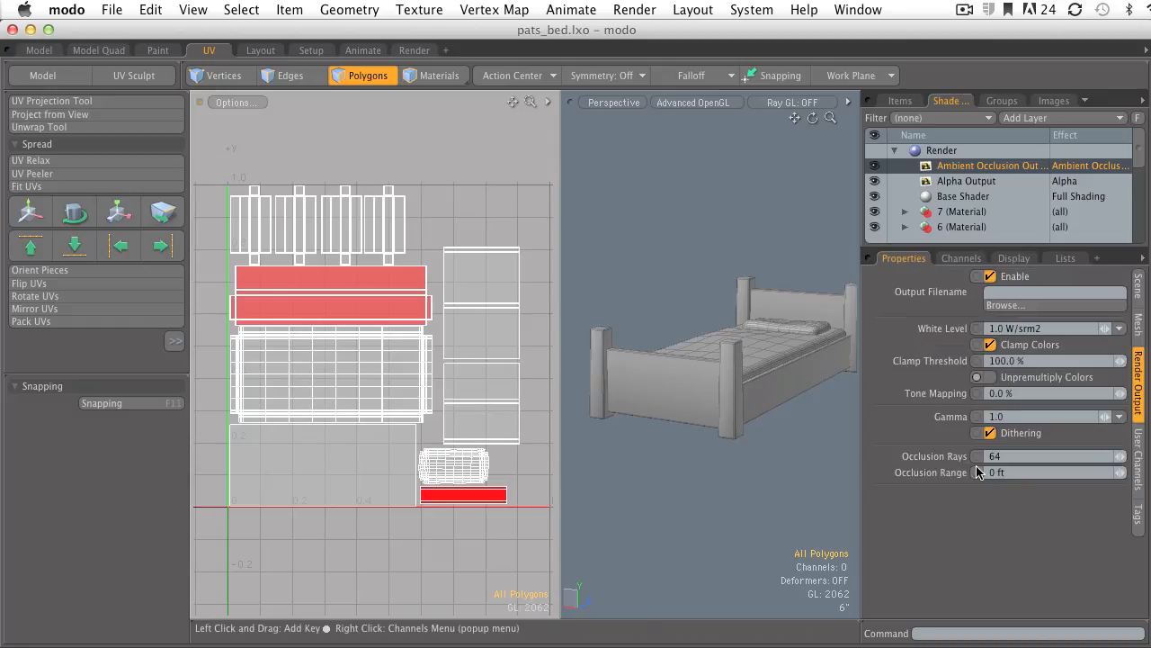
{"action": "left_click_drag", "start_coordinate": [1003, 456], "coordinate": [965, 456]}
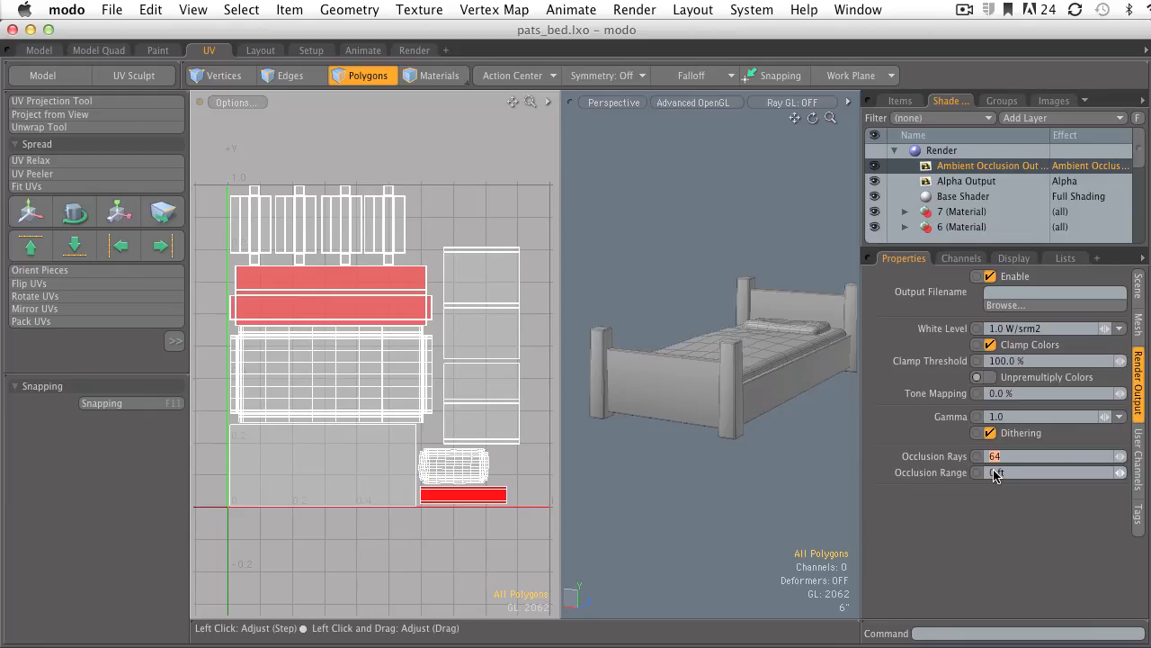
{"action": "type", "text": "256"}
- Bake the outputs to the bed's UV map again and display the Ambient Occlusion Output in the bake window
{"action": "left_click", "coordinate": [635, 11]}
{"action": "left_click", "coordinate": [662, 207]}
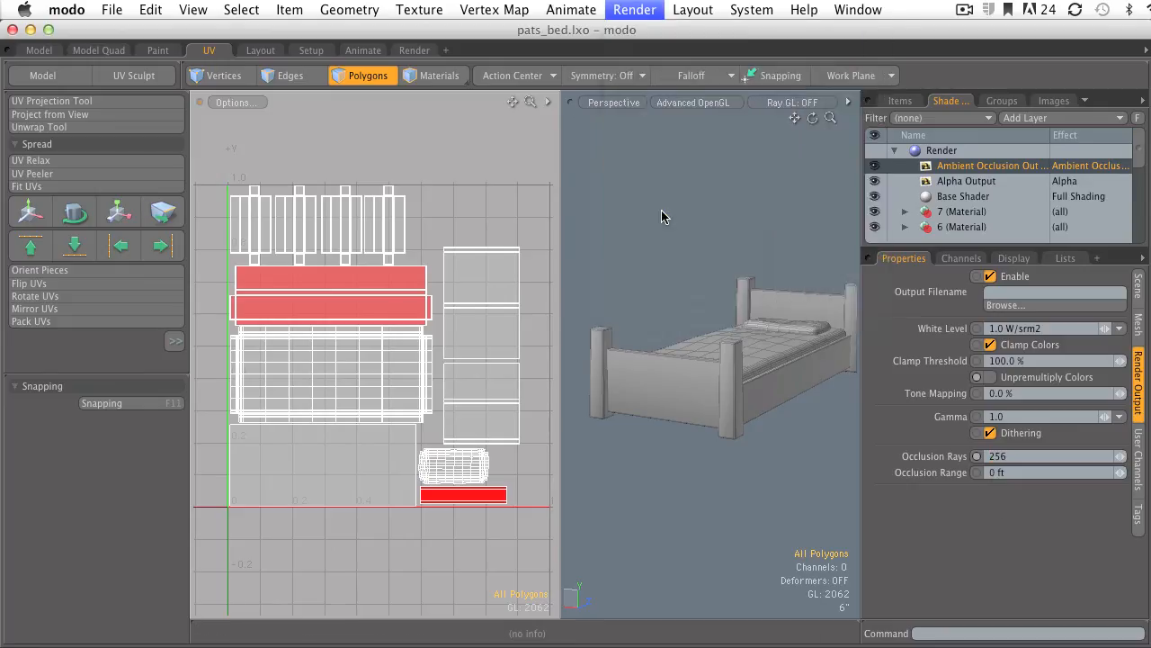
{"action": "left_click_drag", "start_coordinate": [457, 32], "coordinate": [426, 32]}
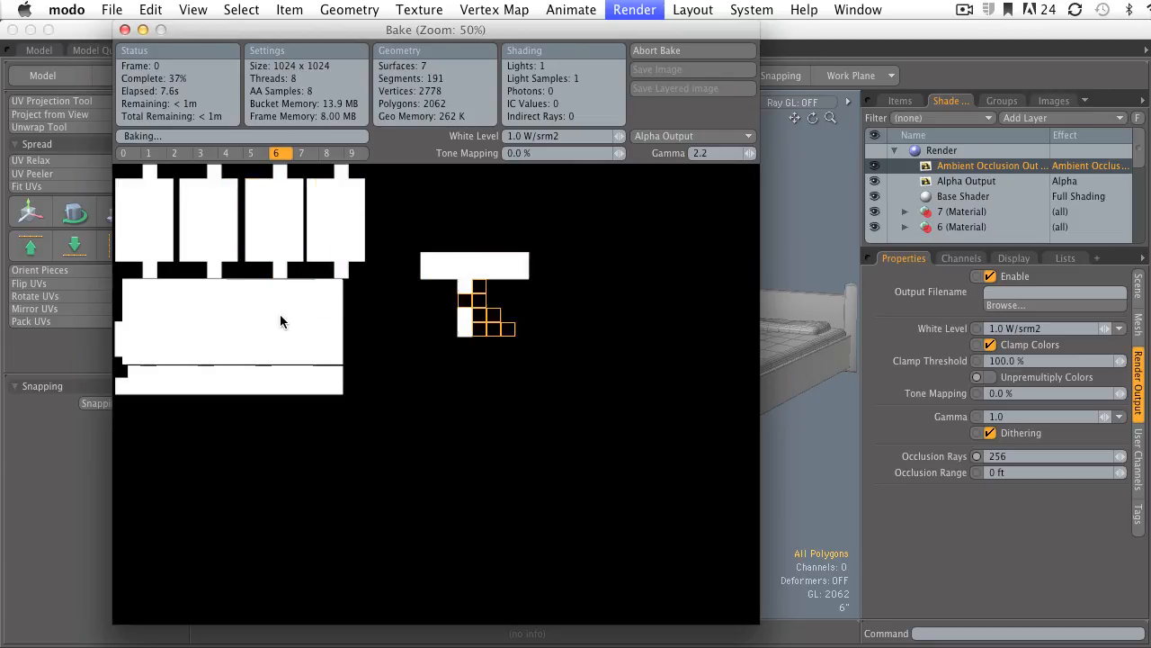
{"action": "left_click", "coordinate": [651, 141]}
{"action": "left_click", "coordinate": [670, 146]}
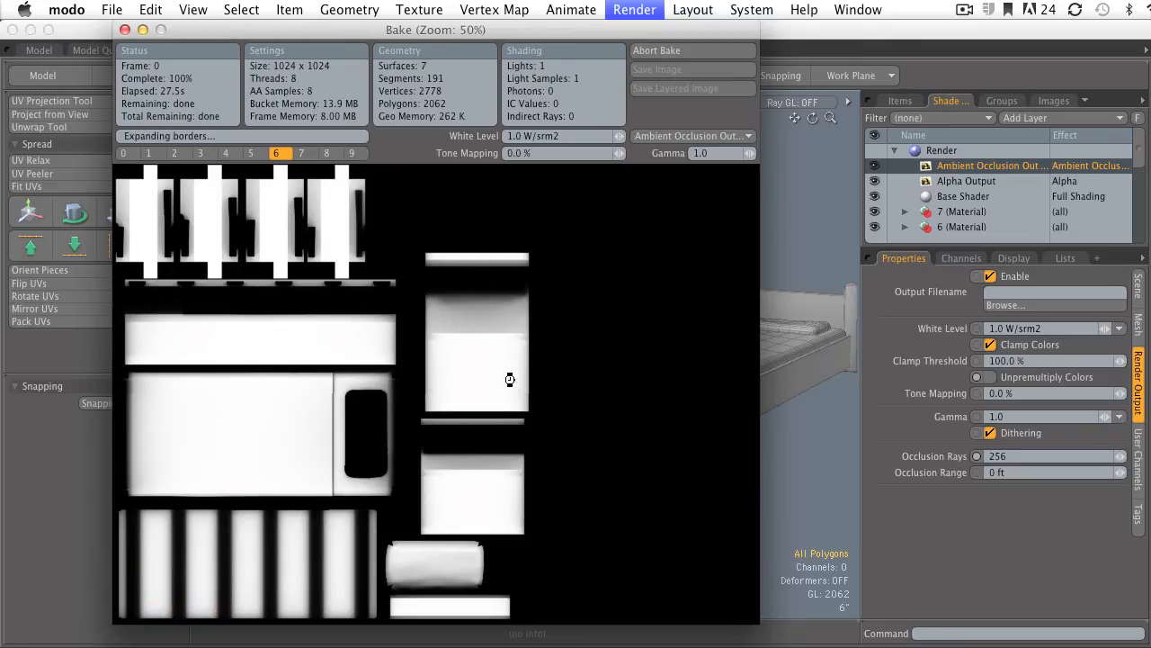
- Save the ambient occlusion bake as a layered image named pats_bed_ao in the SOURCES folder and close the bake window
{"action": "left_click", "coordinate": [675, 88]}
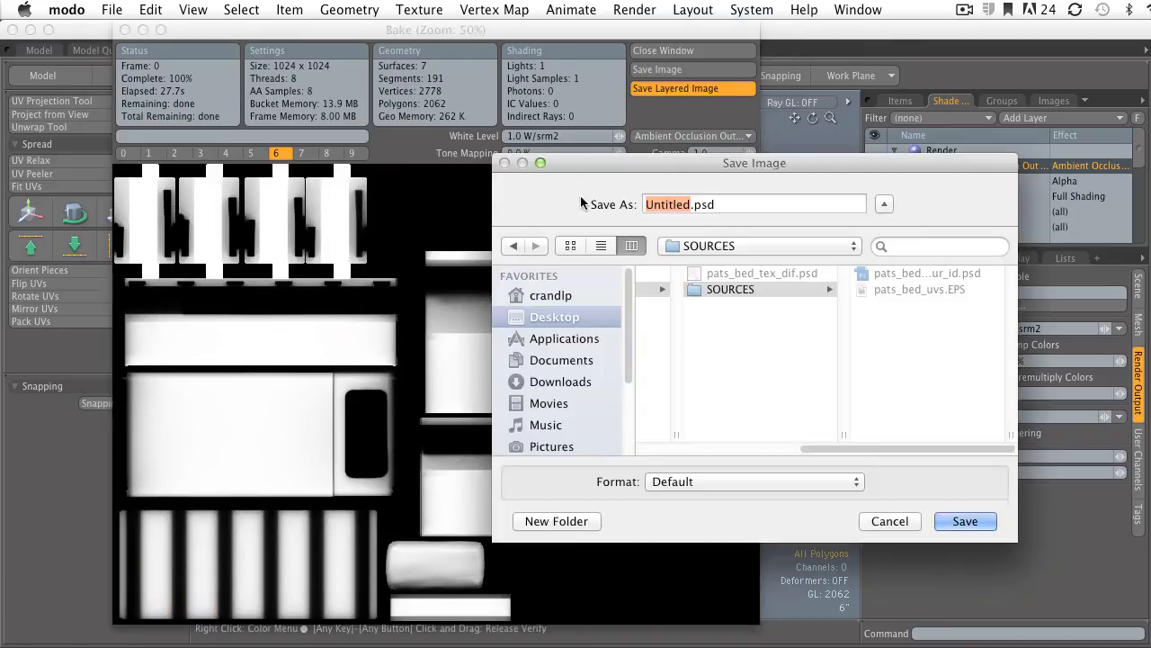
{"action": "left_click", "coordinate": [733, 290]}
{"action": "left_click", "coordinate": [881, 276]}
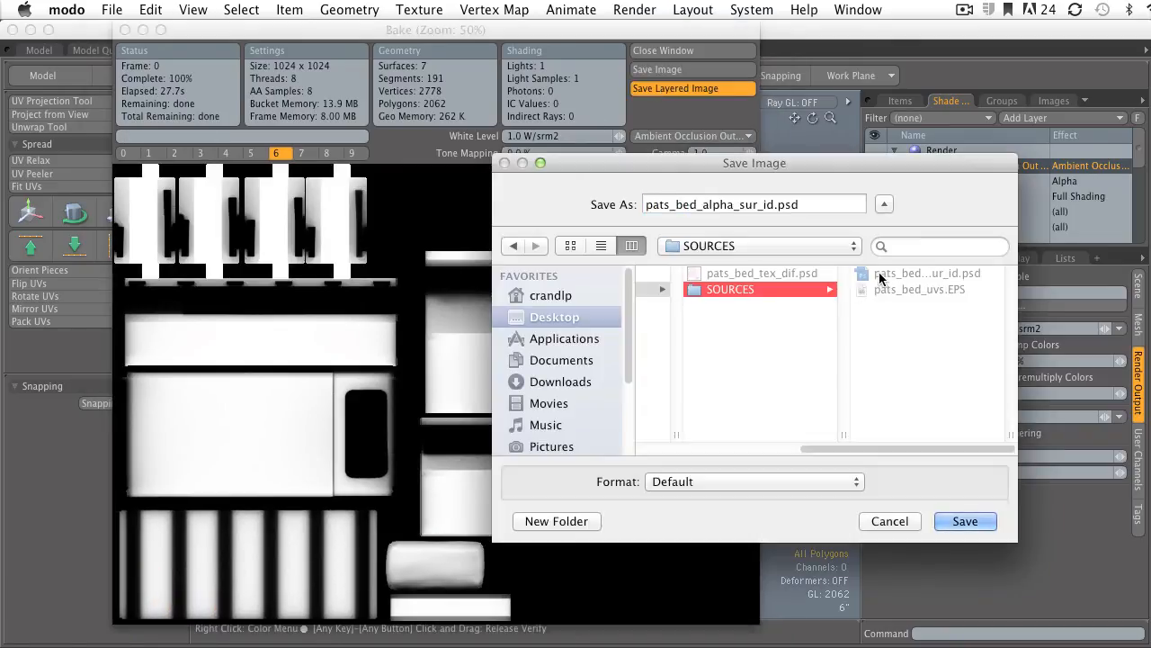
{"action": "left_click_drag", "start_coordinate": [738, 207], "coordinate": [870, 214]}
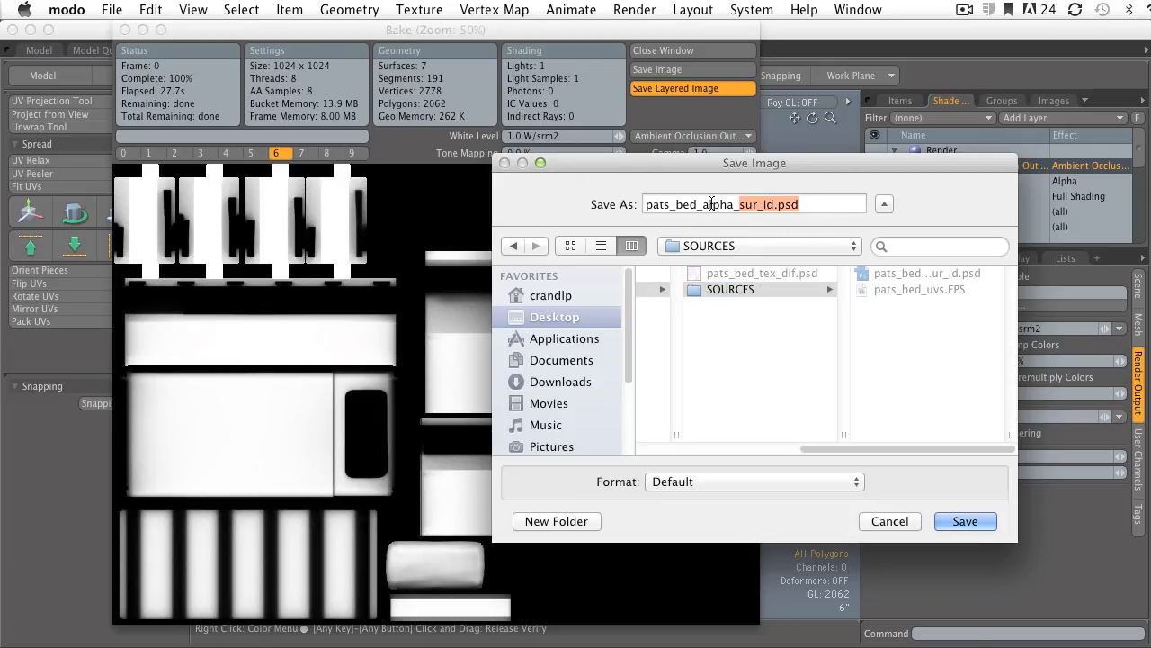
{"action": "left_click_drag", "start_coordinate": [711, 207], "coordinate": [888, 209]}
{"action": "type", "text": "o"}
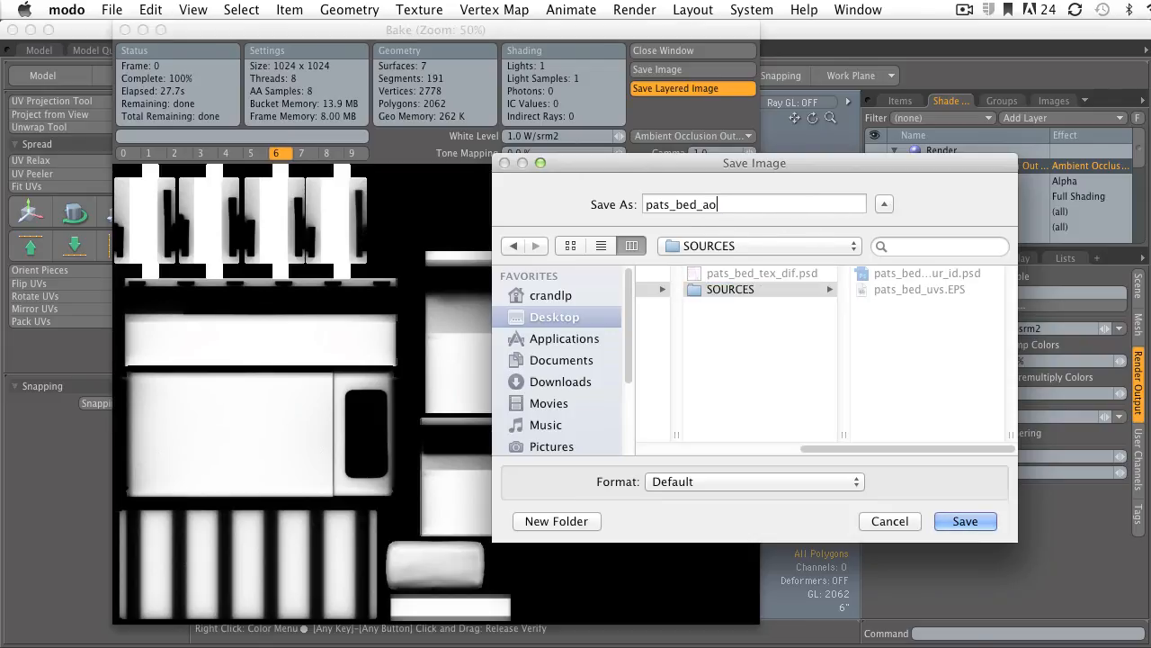
{"action": "left_click", "coordinate": [965, 521]}
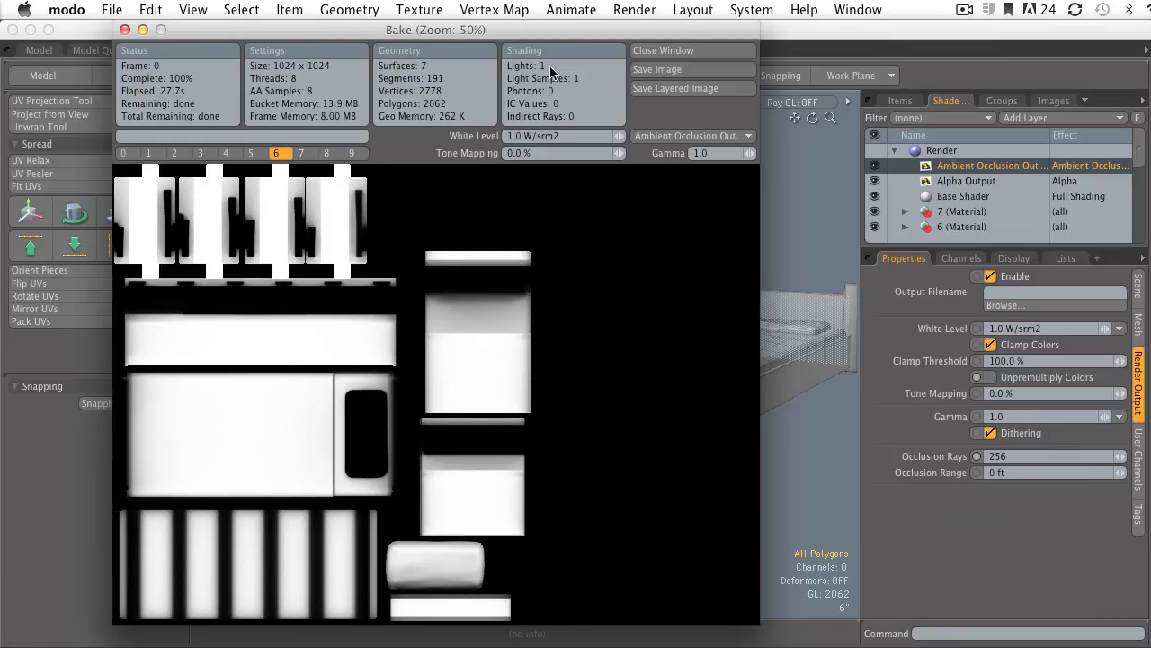
{"action": "left_click", "coordinate": [641, 51]}
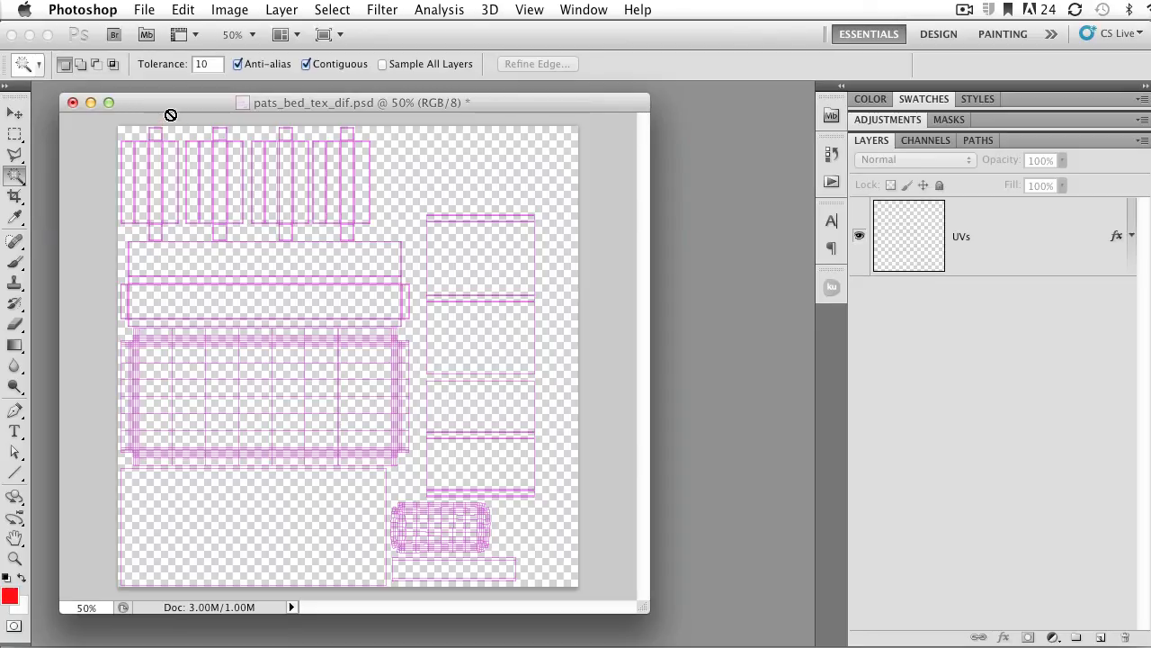
- Open pats_bed_alpha_sur_id.psd from the SOURCES folder and copy its Alpha Output layer into pats_bed_tex_dif.psd
{"action": "left_click", "coordinate": [145, 10]}
{"action": "left_click", "coordinate": [151, 49]}
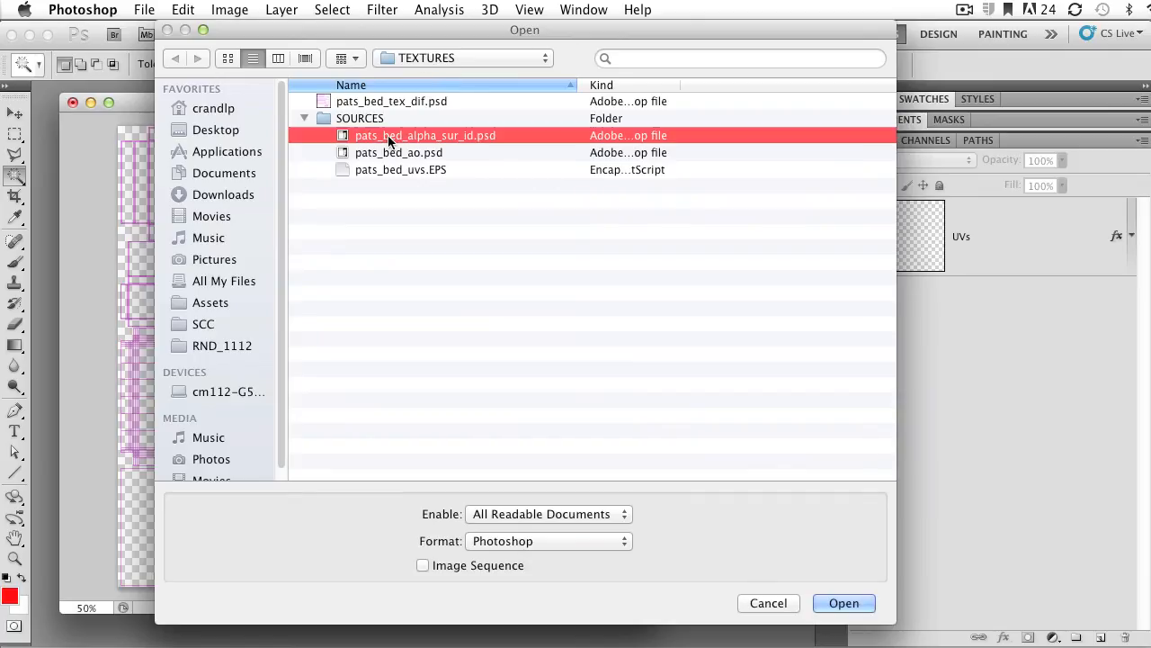
{"action": "left_click", "coordinate": [415, 136]}
{"action": "double_click", "coordinate": [449, 133]}
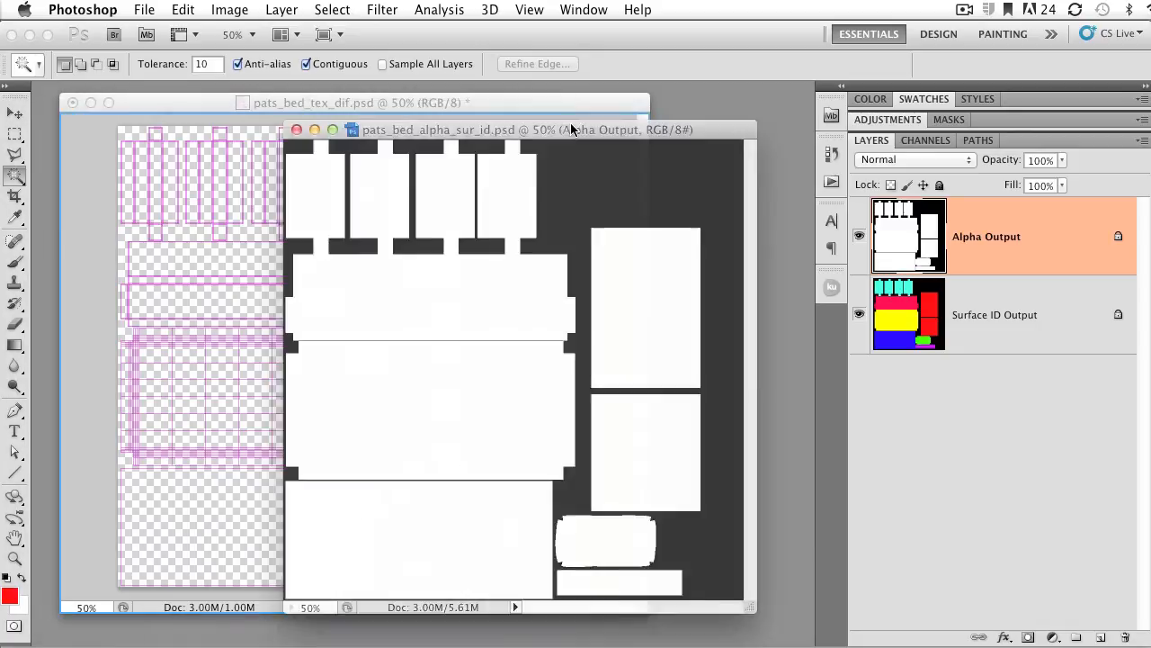
{"action": "left_click_drag", "start_coordinate": [571, 129], "coordinate": [628, 142]}
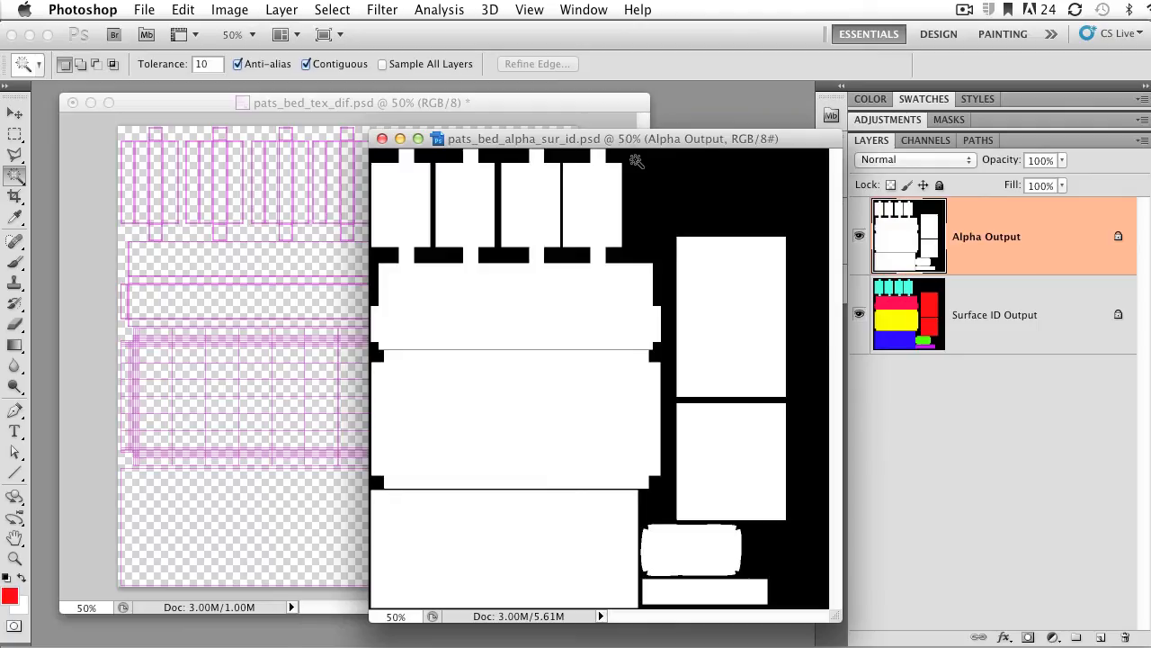
{"action": "mouse_move", "coordinate": [639, 138]}
{"action": "left_mouse_down"}
{"action": "mouse_move", "coordinate": [650, 146]}
{"action": "mouse_move", "coordinate": [609, 128]}
{"action": "mouse_move", "coordinate": [626, 157]}
{"action": "left_mouse_up"}
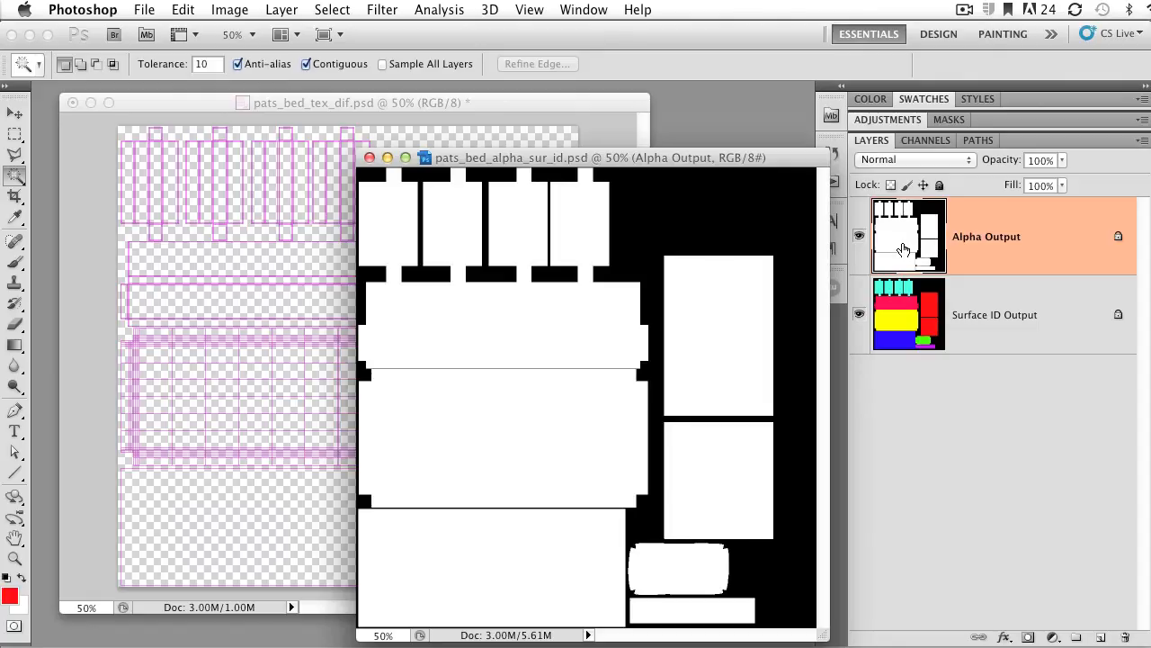
{"action": "left_click_drag", "start_coordinate": [899, 245], "coordinate": [194, 238]}
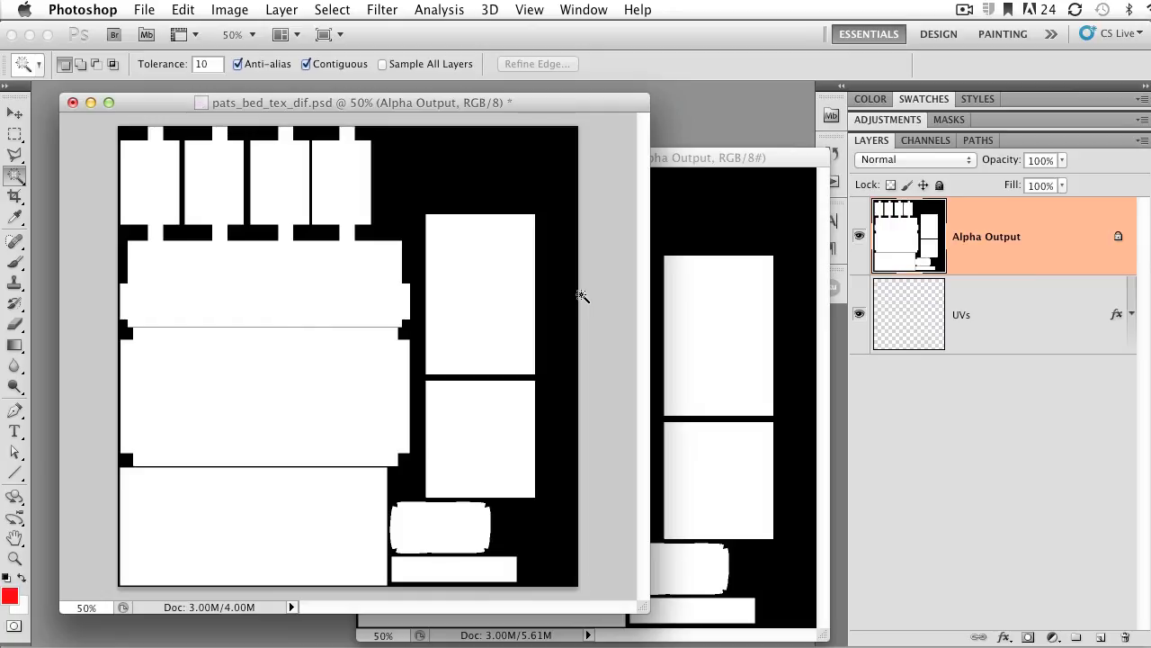
- Copy the Surface ID Output layer into pats_bed_tex_dif.psd and close pats_bed_alpha_sur_id.psd
{"action": "left_click", "coordinate": [700, 246]}
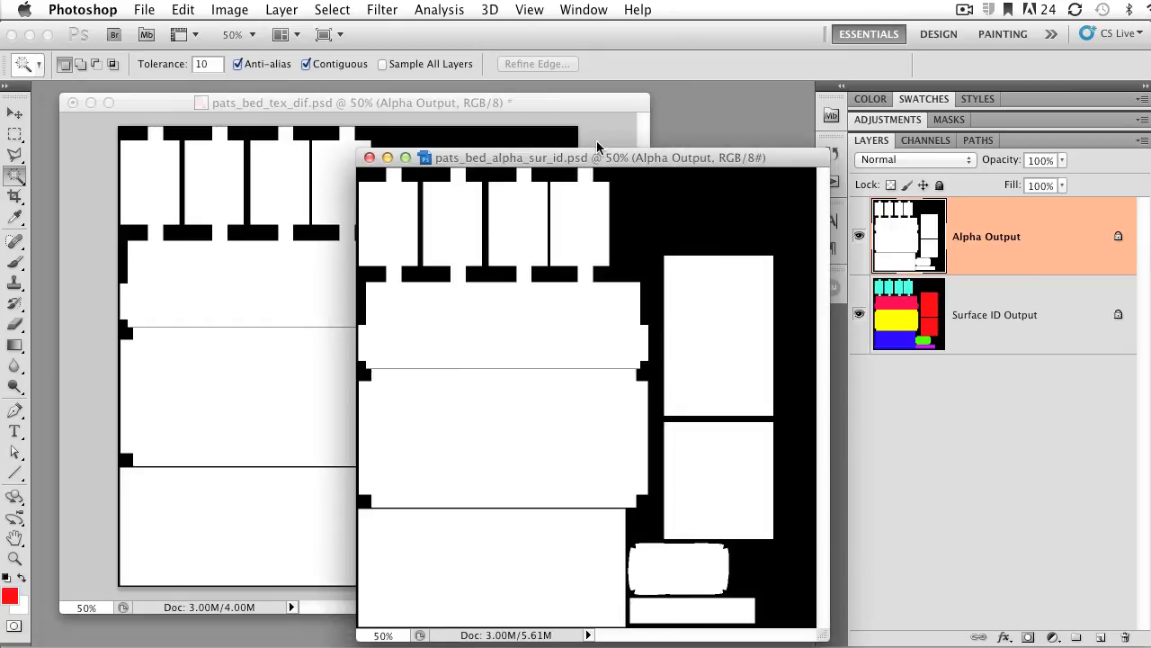
{"action": "left_click_drag", "start_coordinate": [595, 157], "coordinate": [593, 149]}
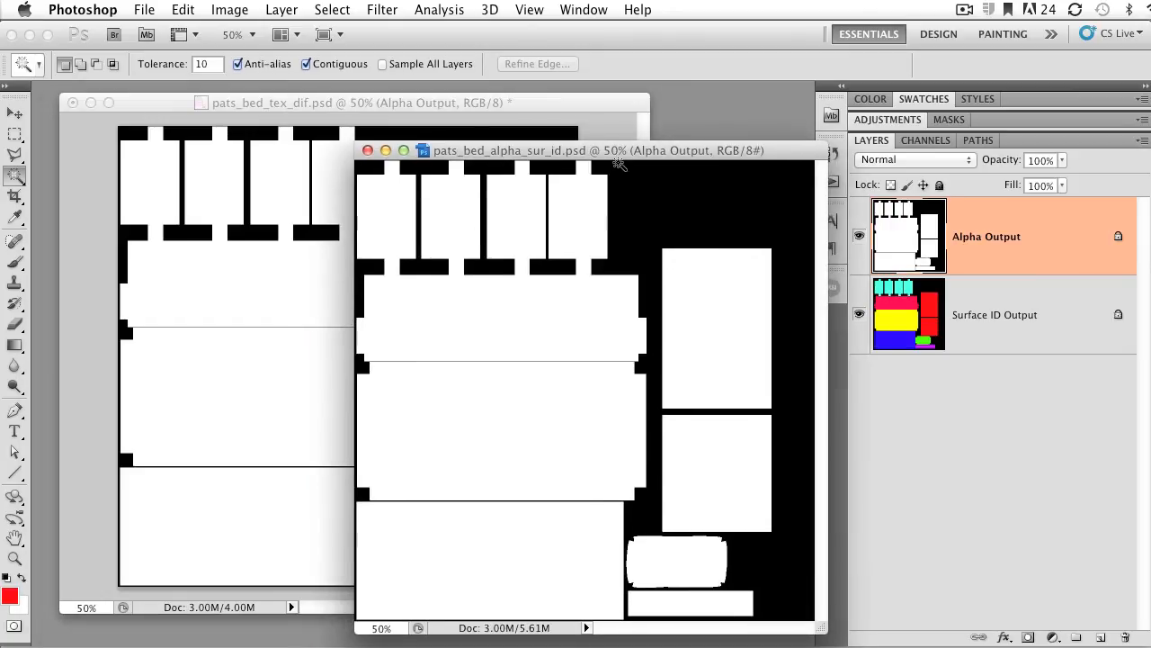
{"action": "left_click_drag", "start_coordinate": [912, 333], "coordinate": [232, 360]}
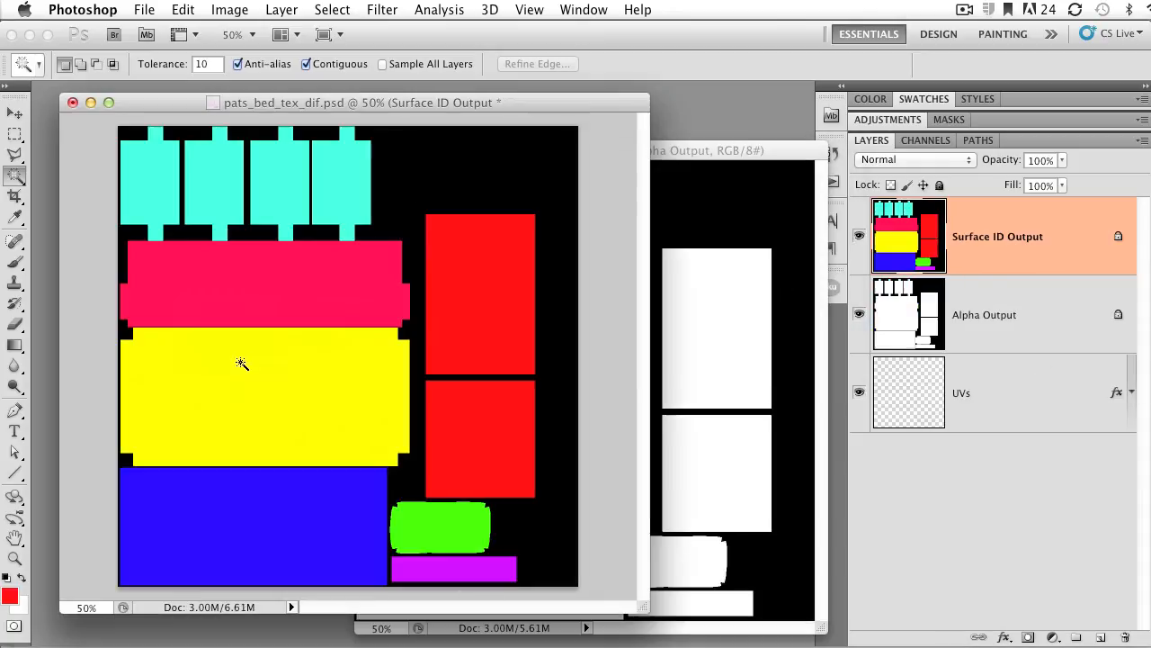
{"action": "left_click", "coordinate": [669, 206]}
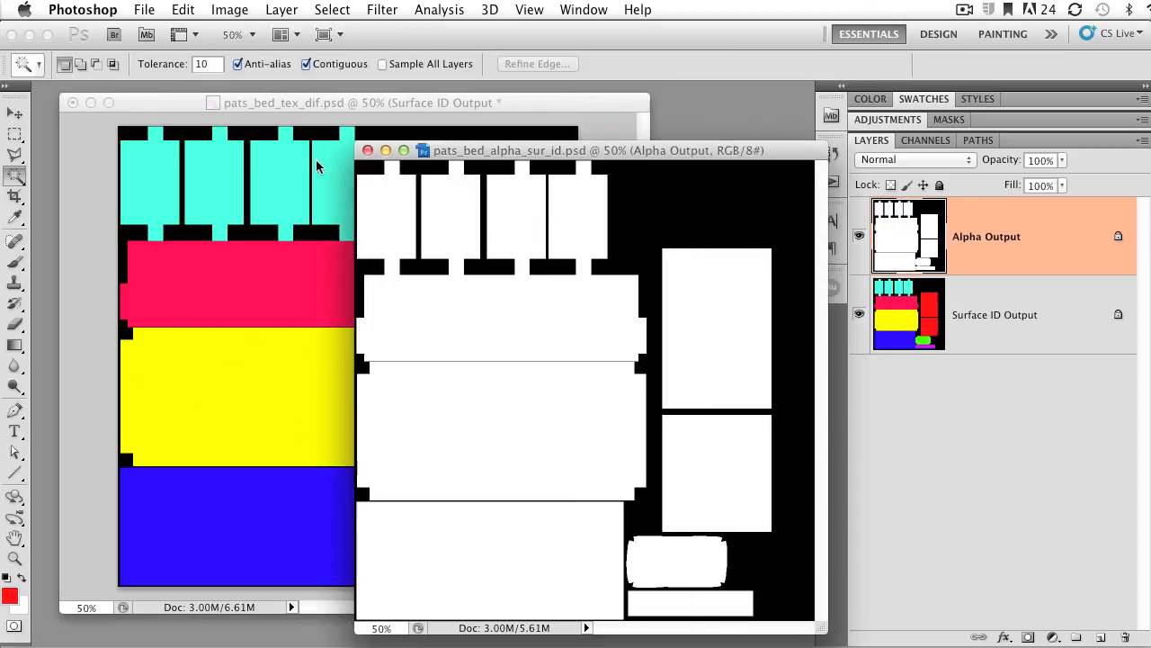
{"action": "left_click", "coordinate": [367, 150]}
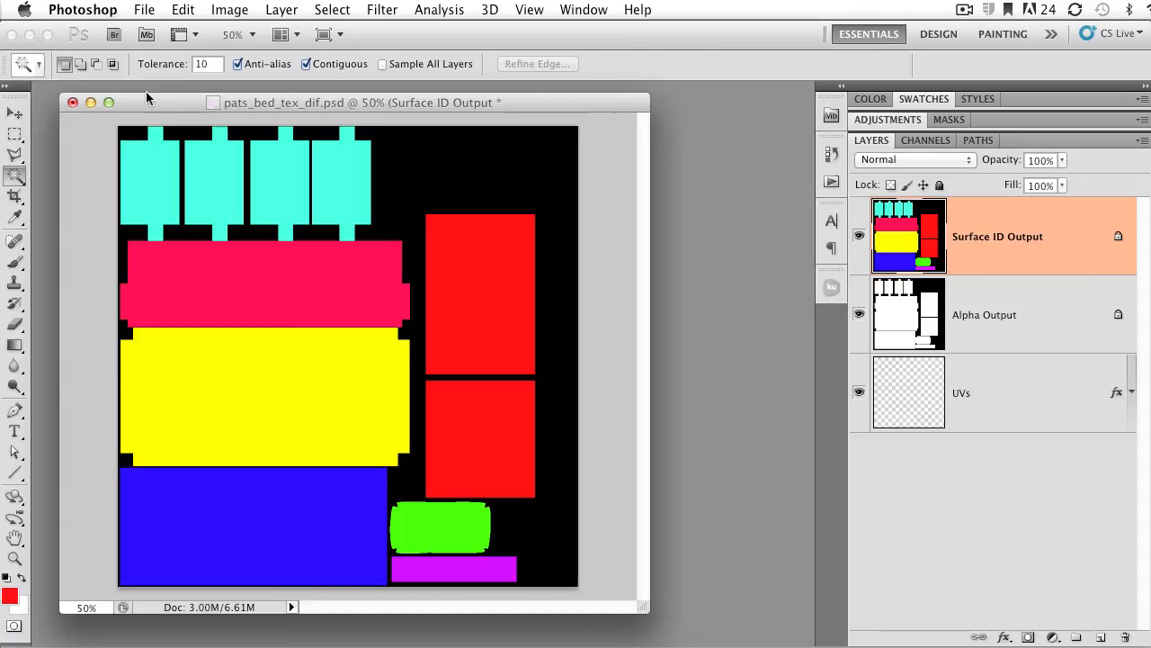
- Open pats_bed_ao.psd from the SOURCES folder, select its Ambient Occlusion Output layer and hide the Alpha Output layer
{"action": "left_click", "coordinate": [143, 9]}
{"action": "left_click", "coordinate": [157, 43]}
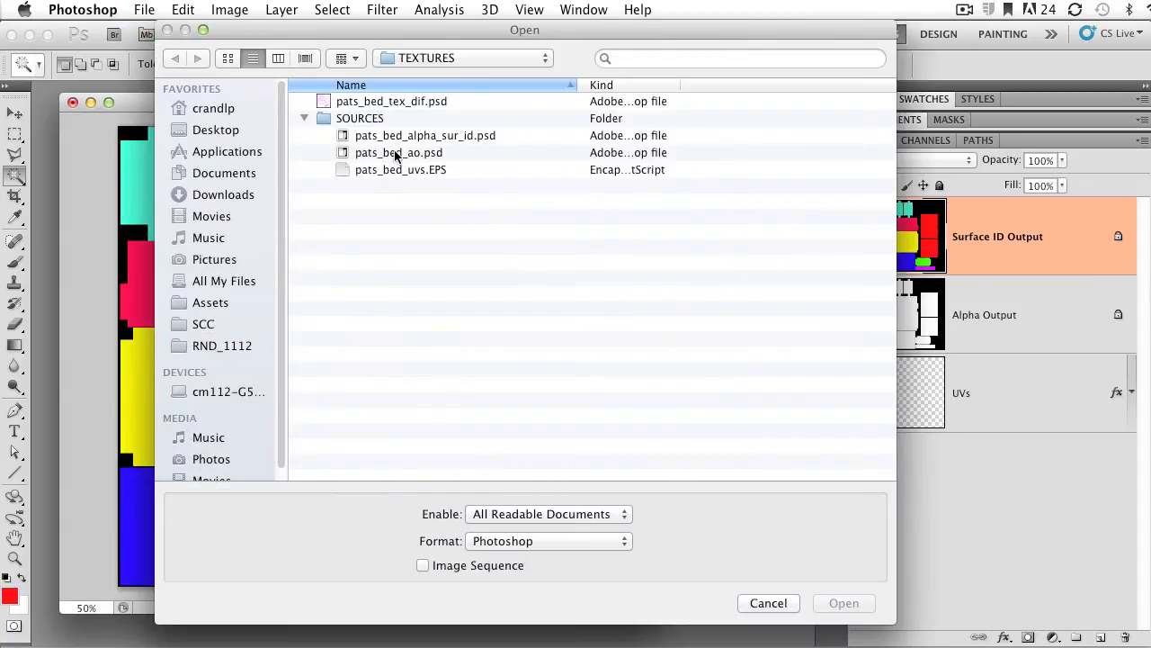
{"action": "double_click", "coordinate": [396, 156]}
{"action": "left_click_drag", "start_coordinate": [374, 120], "coordinate": [679, 102]}
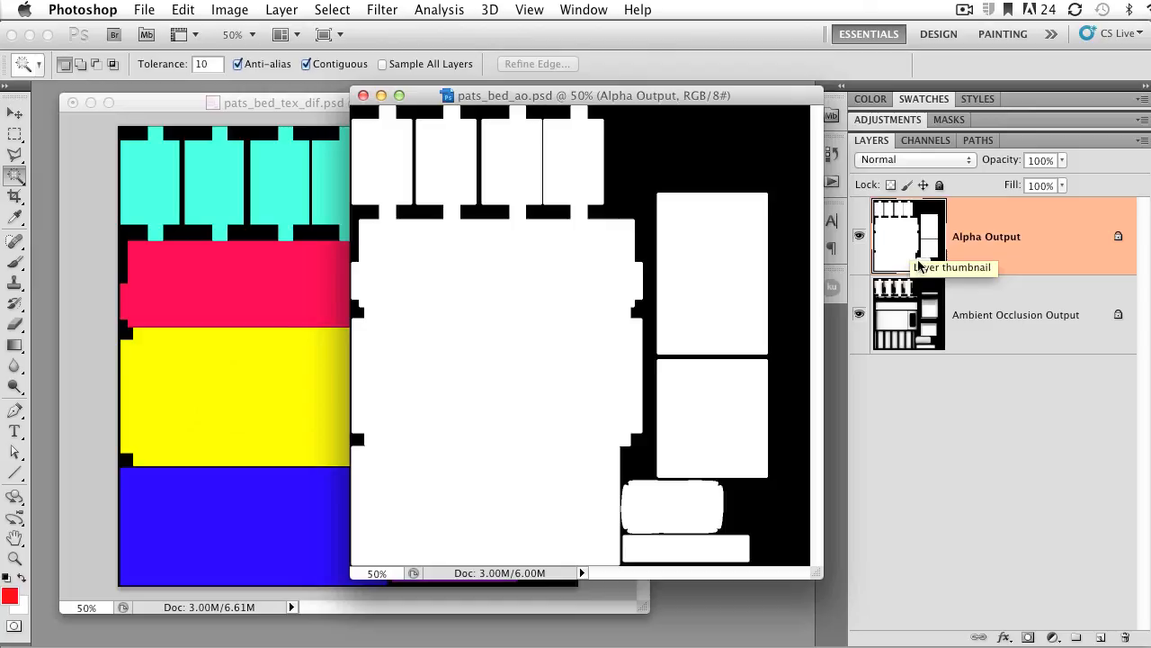
{"action": "left_click", "coordinate": [932, 315]}
{"action": "left_click", "coordinate": [859, 236]}
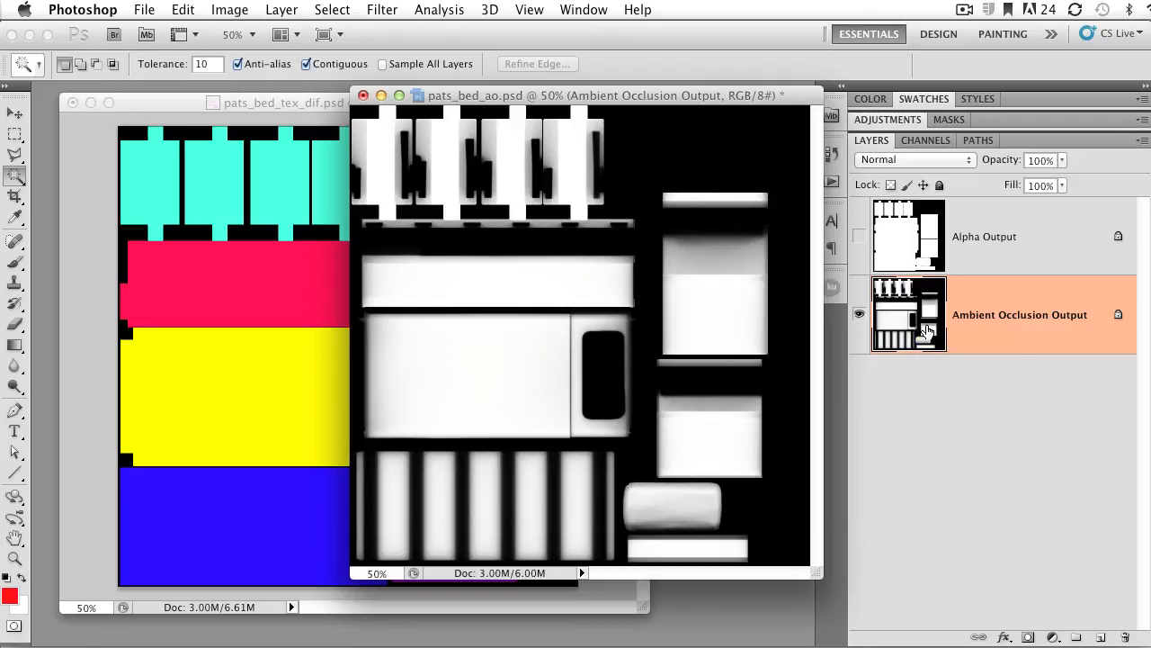
- Copy the Ambient Occlusion Output layer into pats_bed_tex_dif.psd and close pats_bed_ao.psd without saving
{"action": "left_click_drag", "start_coordinate": [926, 331], "coordinate": [225, 315]}
{"action": "left_click", "coordinate": [744, 325]}
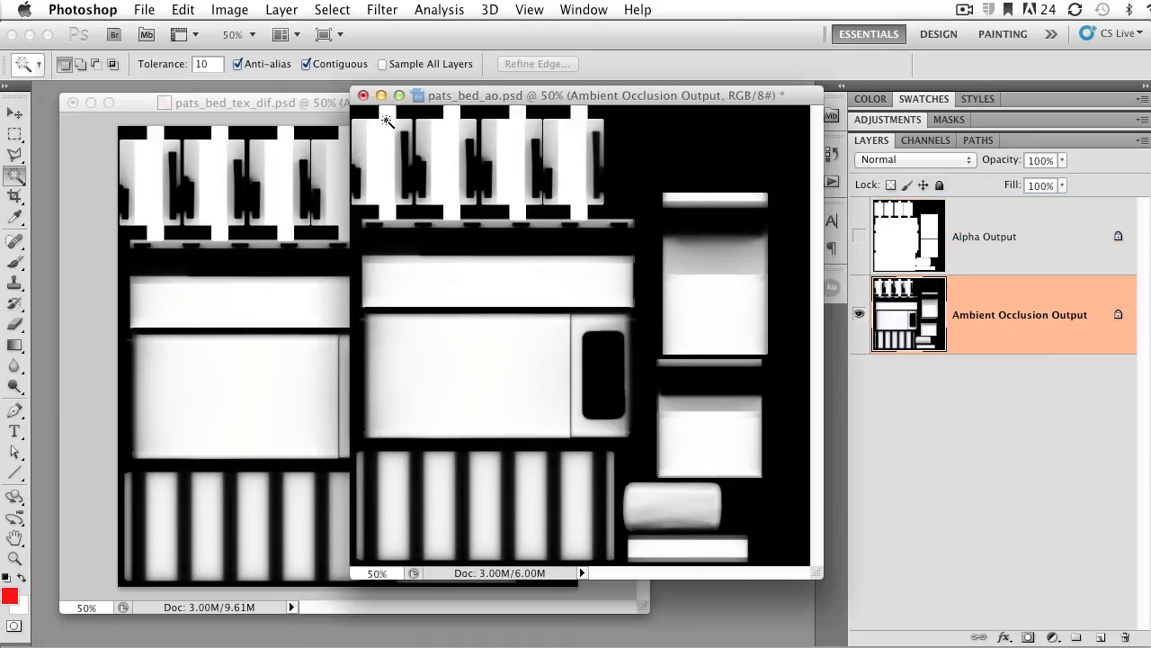
{"action": "left_click", "coordinate": [364, 95]}
{"action": "left_click", "coordinate": [693, 327]}
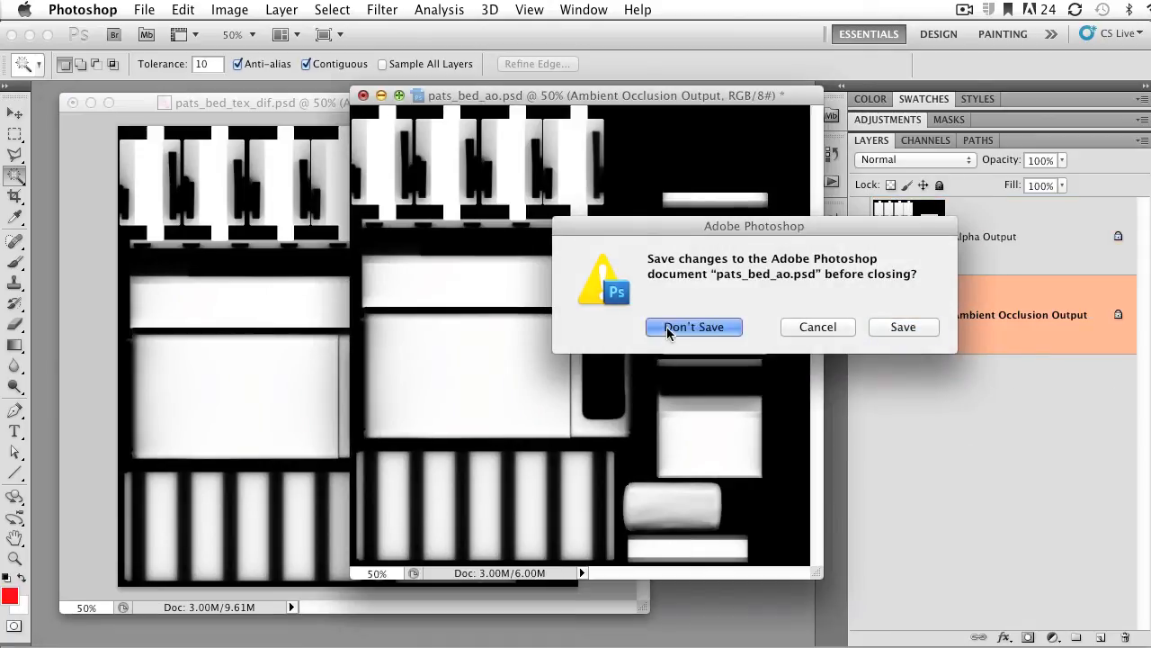
{"action": "left_click_drag", "start_coordinate": [326, 104], "coordinate": [340, 106]}
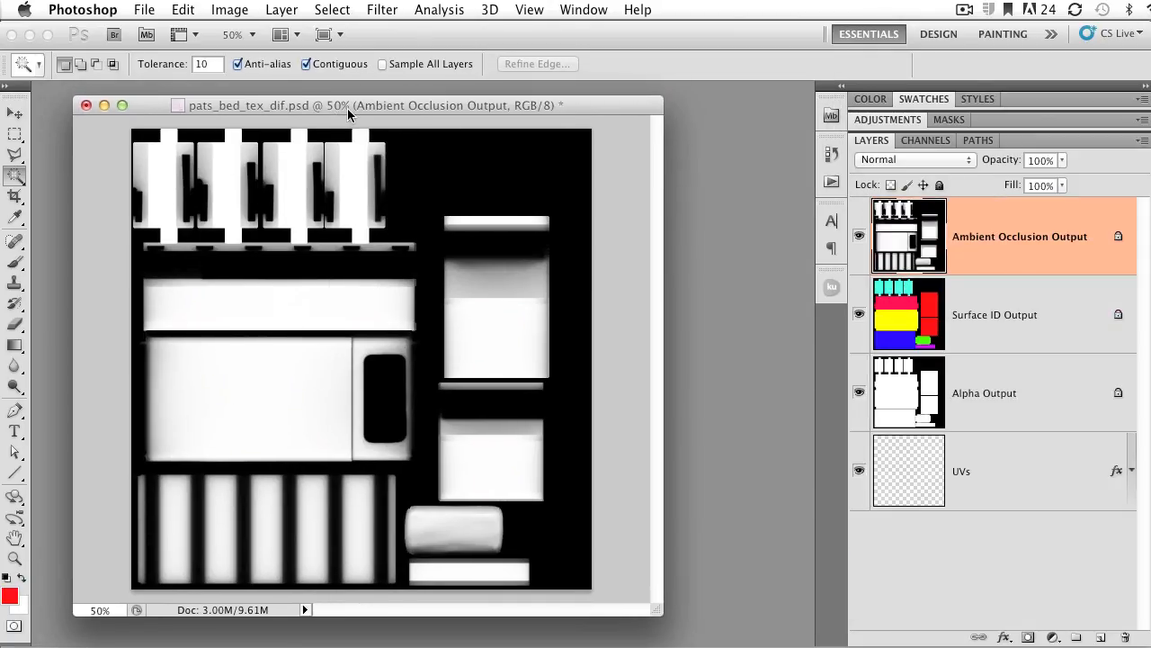
{"action": "key", "text": "f"}
{"action": "key", "text": "f"}
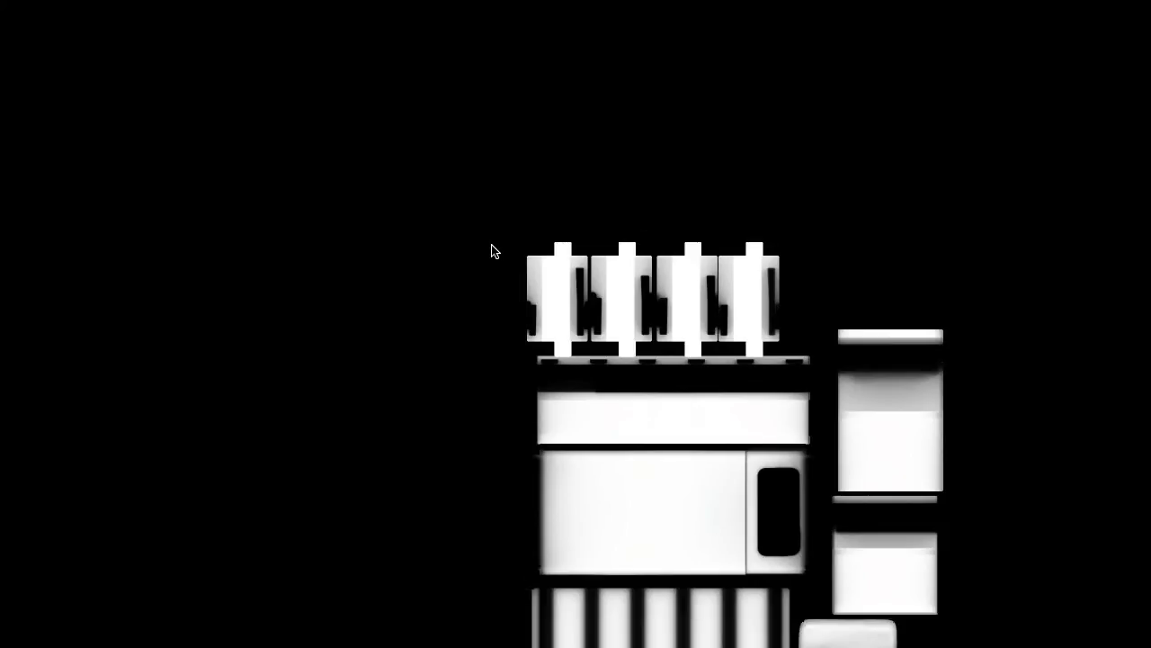
{"action": "key", "text": "f"}
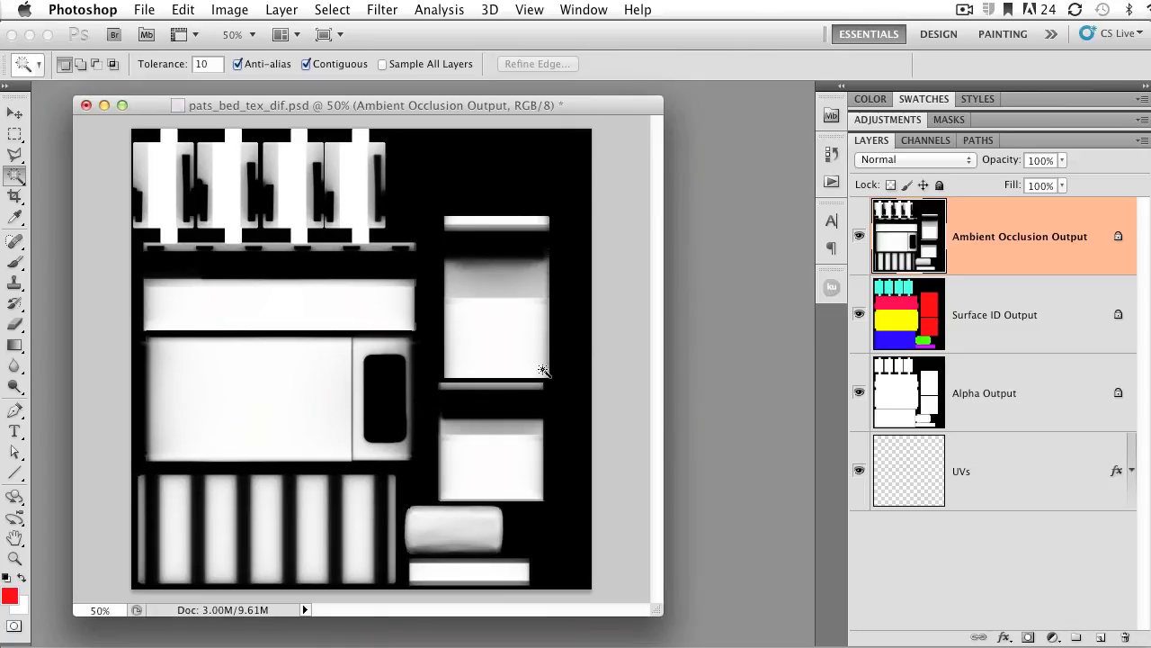
{"action": "left_click", "coordinate": [1003, 616]}
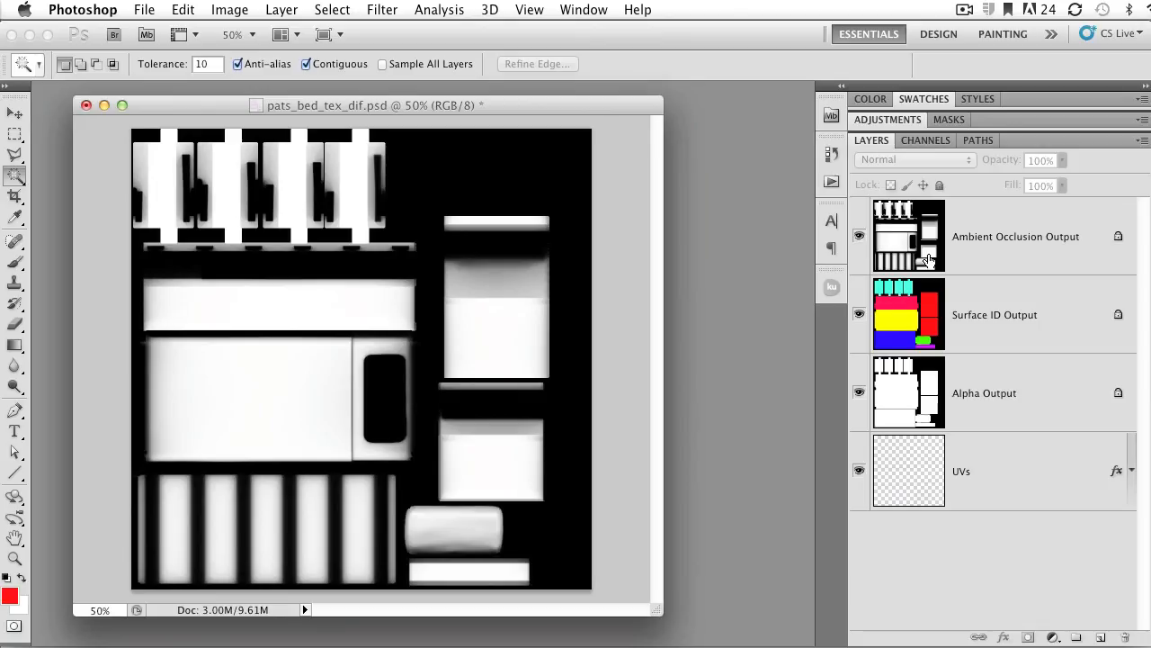
{"action": "left_click", "coordinate": [885, 254]}
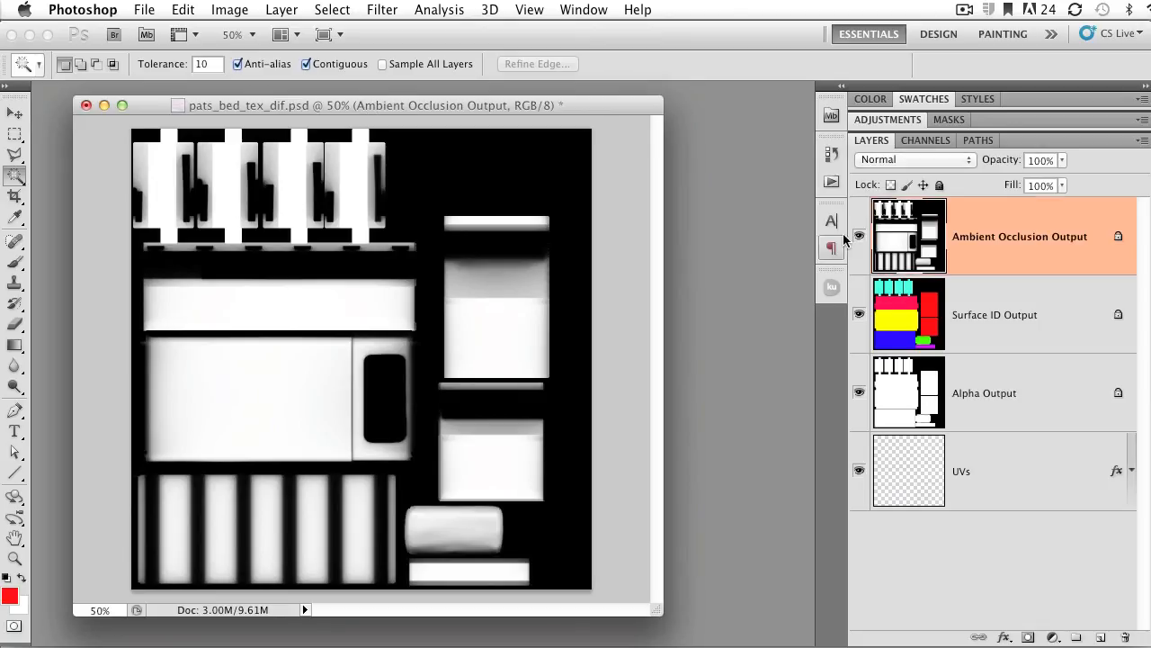
- Hide the Ambient Occlusion Output layer and select all four turquoise bed post shapes on the Surface ID Output layer with the Magic Wand
{"action": "left_click", "coordinate": [860, 237]}
{"action": "left_click", "coordinate": [977, 324]}
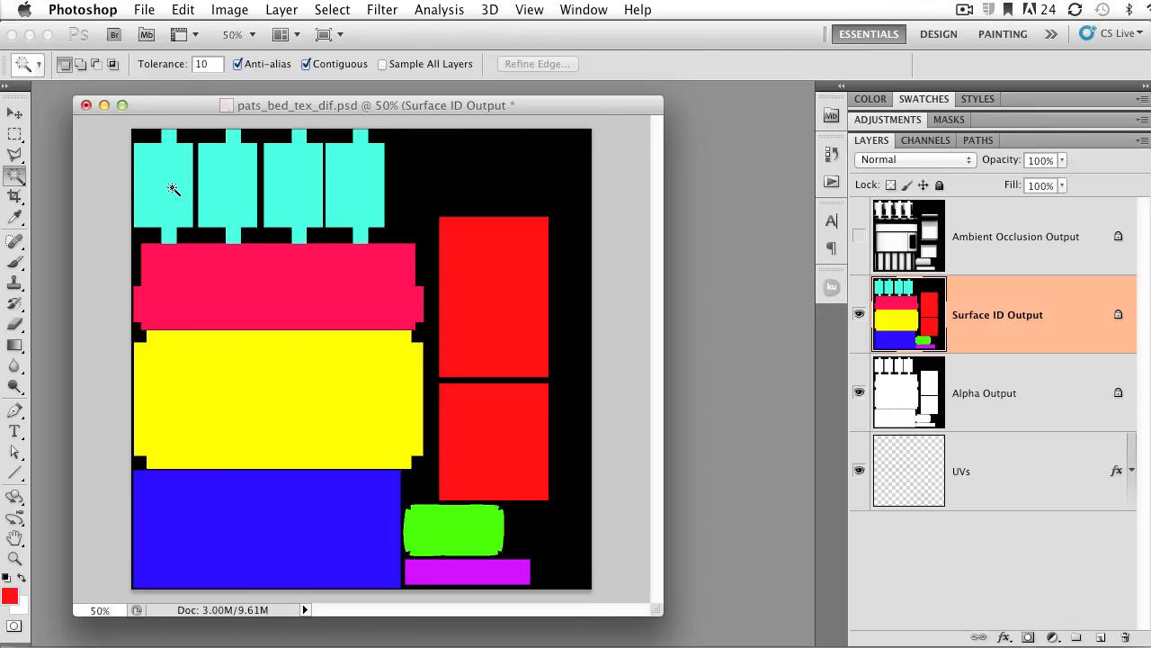
{"action": "left_click", "coordinate": [169, 220]}
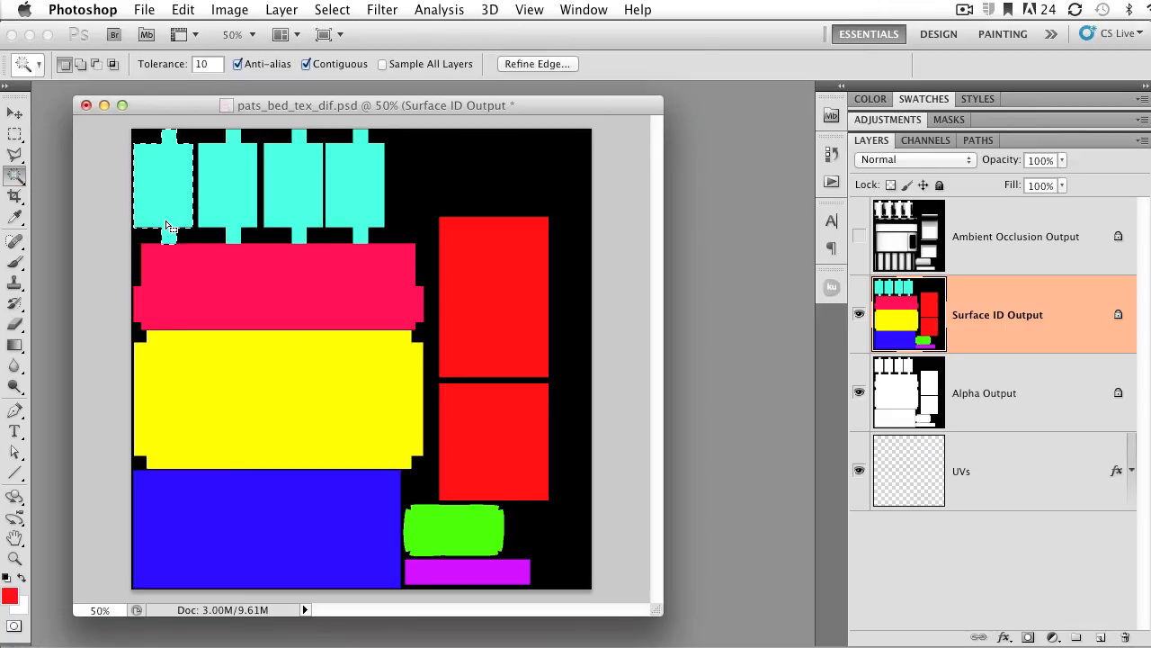
{"action": "left_click", "coordinate": [235, 190], "text": "shift"}
{"action": "left_click", "coordinate": [305, 187], "text": "shift"}
{"action": "left_click", "coordinate": [360, 201], "text": "shift"}
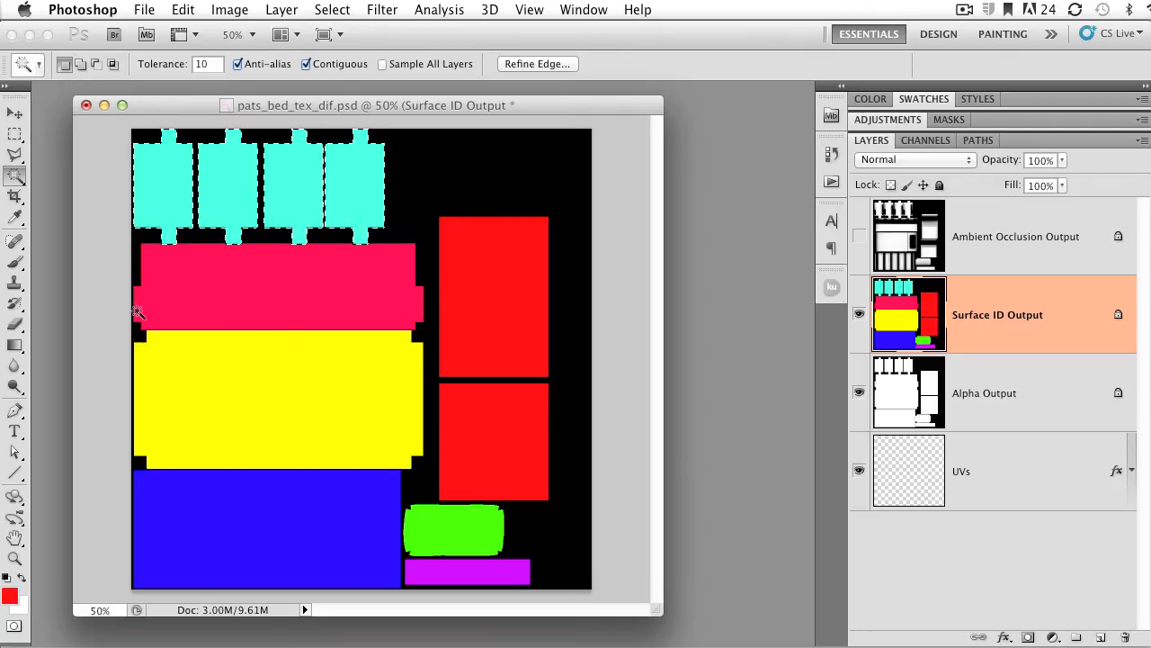
- Inspect the edges of the turquoise bed post selection close up and return to the whole image
{"action": "key", "text": "z"}
{"action": "left_click_drag", "start_coordinate": [174, 240], "coordinate": [318, 252]}
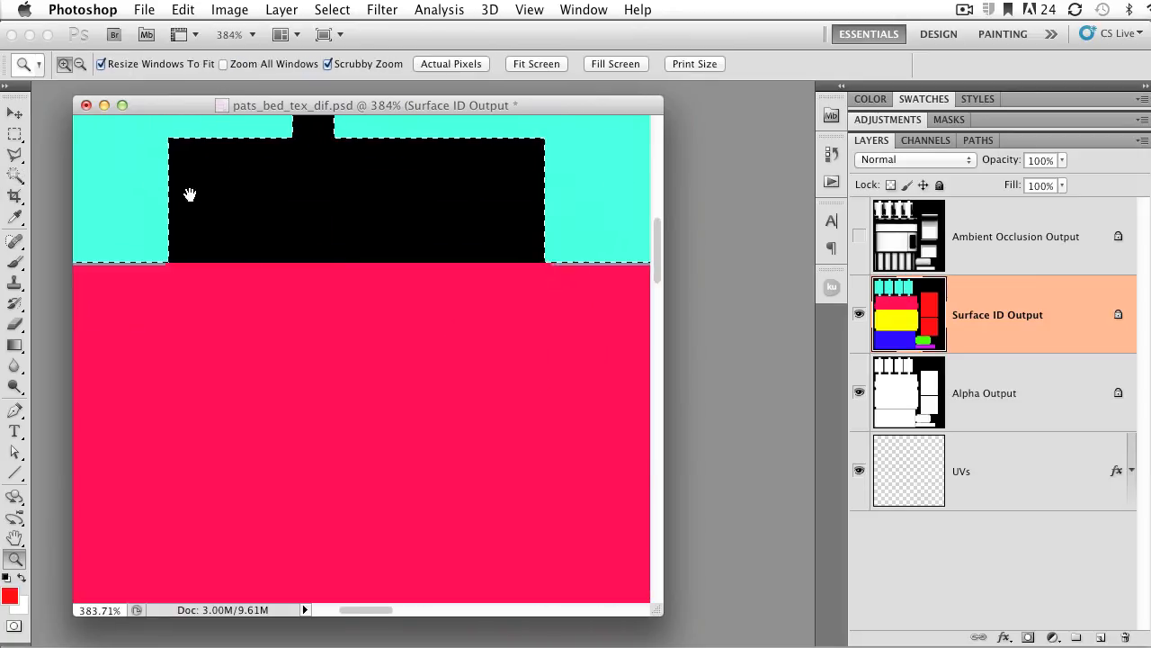
{"action": "left_click_drag", "start_coordinate": [189, 196], "coordinate": [457, 441]}
{"action": "left_click_drag", "start_coordinate": [135, 135], "coordinate": [229, 612]}
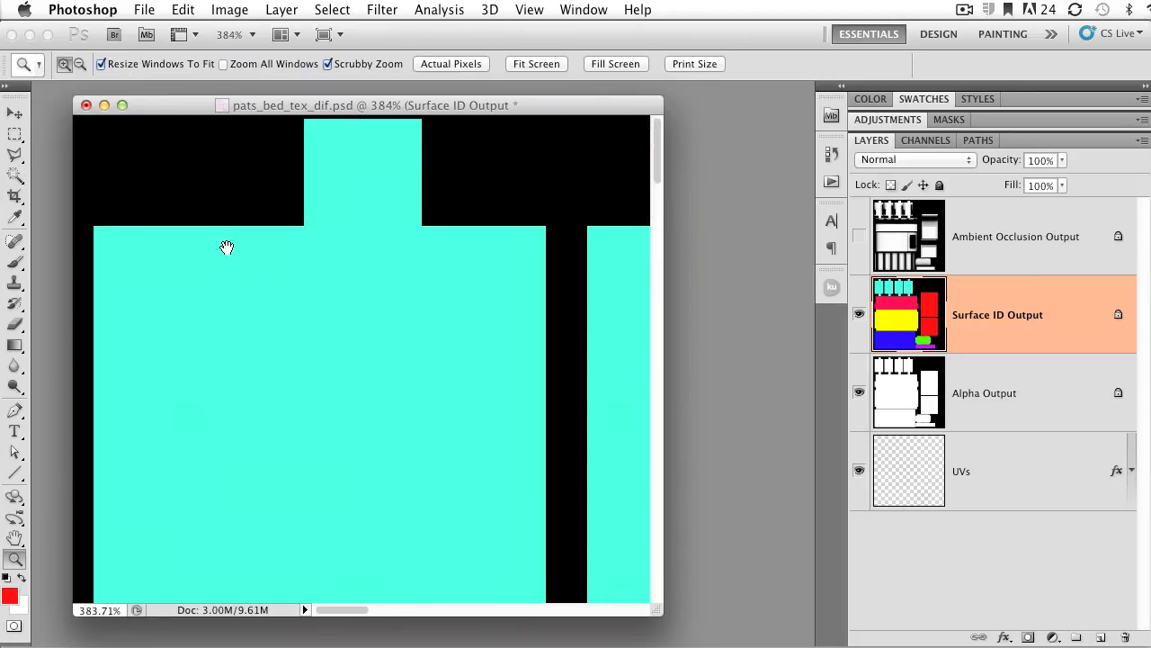
{"action": "left_click_drag", "start_coordinate": [380, 249], "coordinate": [193, 182]}
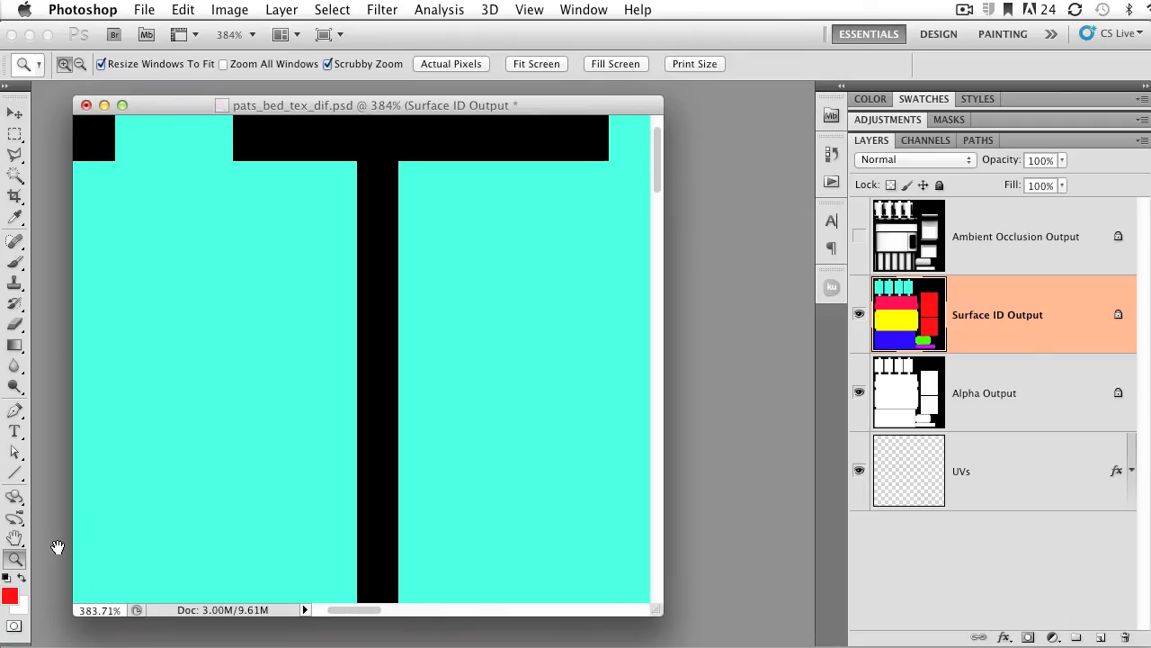
{"action": "double_click", "coordinate": [17, 541]}
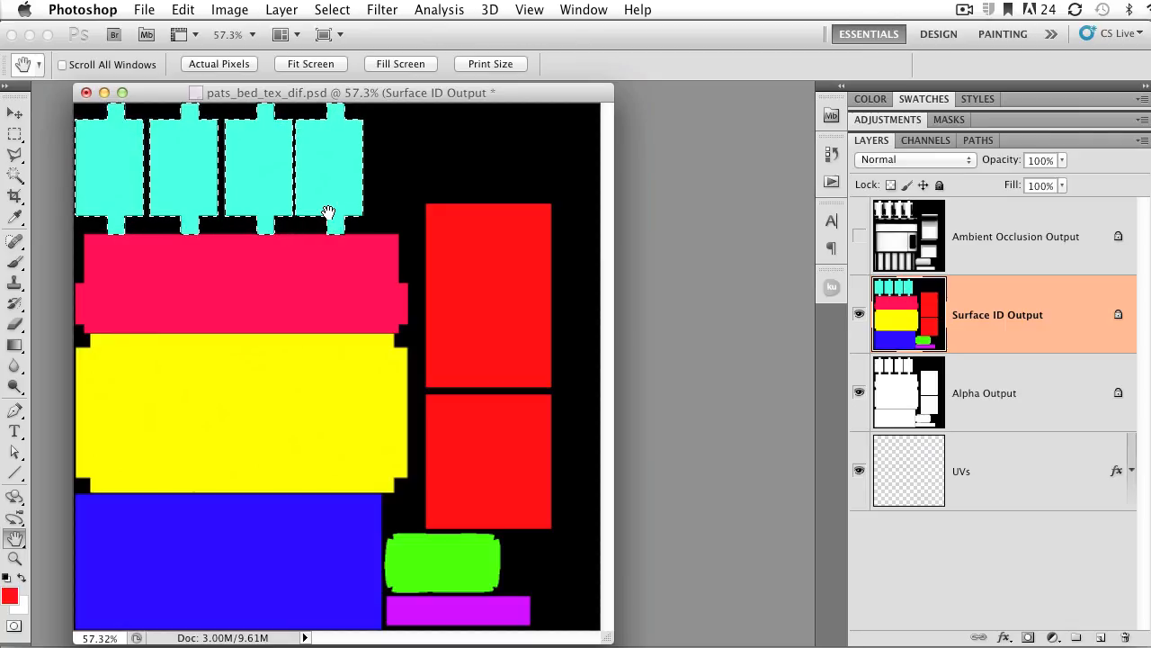
- Review the Bed Posts channel and the Alpha 2 to Alpha 7 channels one by one
{"action": "left_click", "coordinate": [928, 141]}
{"action": "left_click", "coordinate": [957, 308]}
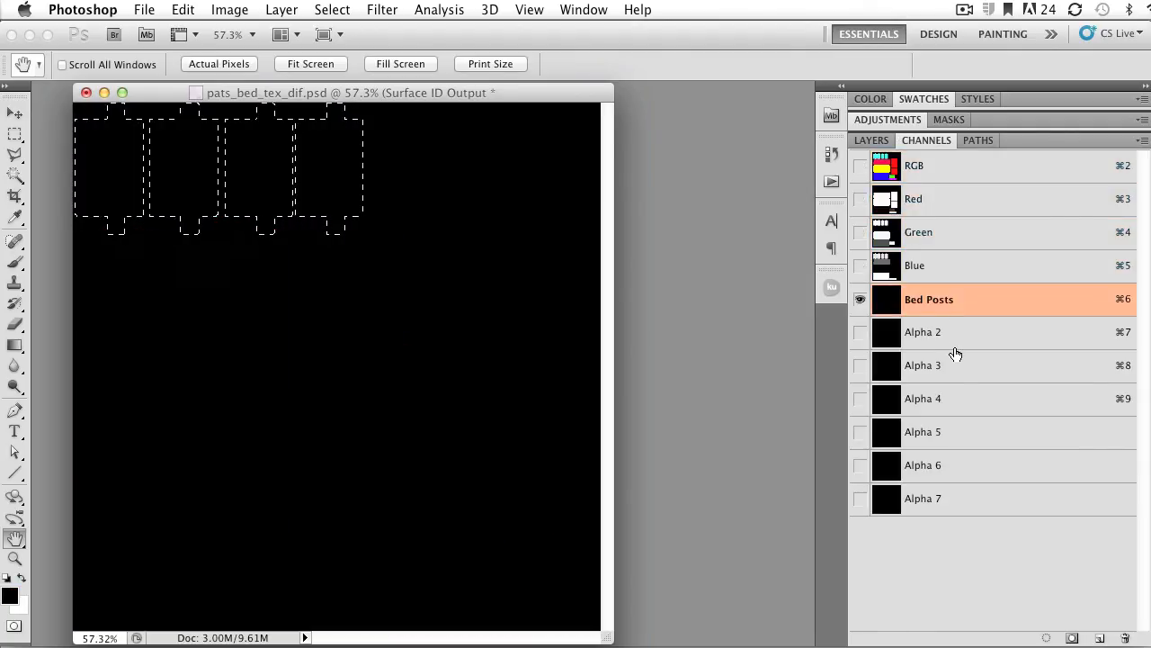
{"action": "left_click", "coordinate": [955, 340]}
{"action": "left_click", "coordinate": [949, 369]}
{"action": "left_click", "coordinate": [945, 408]}
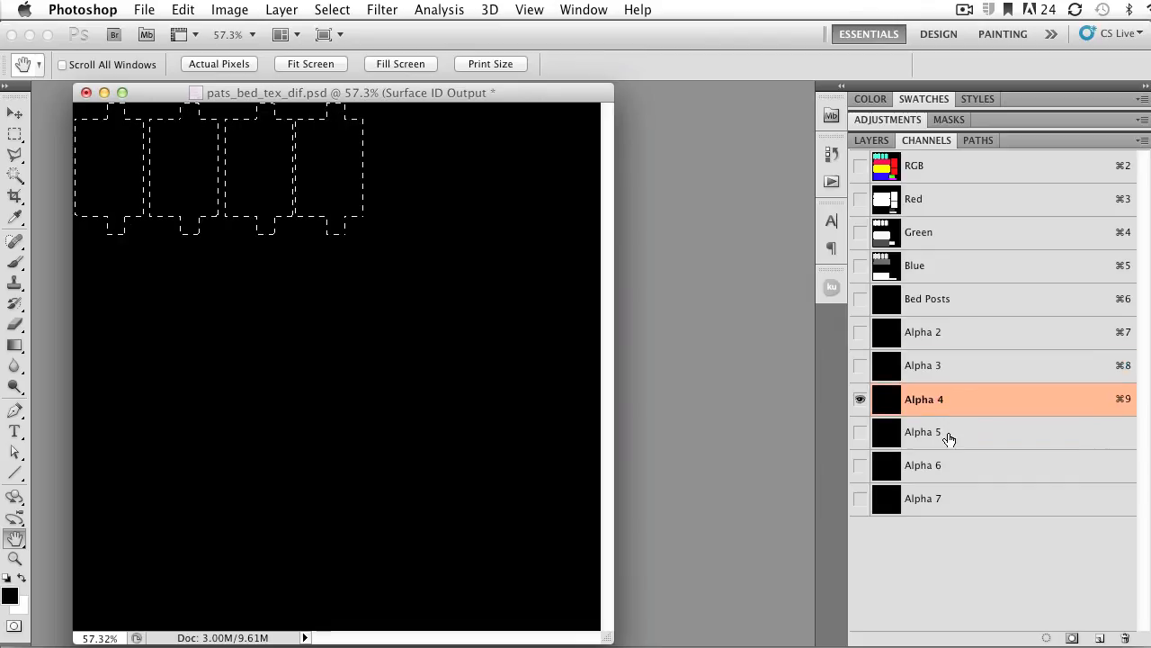
{"action": "left_click", "coordinate": [948, 439]}
{"action": "left_click", "coordinate": [945, 470]}
{"action": "left_click", "coordinate": [946, 504]}
- Fill the bed post selection with White in the Bed Posts channel and deselect
{"action": "left_click", "coordinate": [933, 297]}
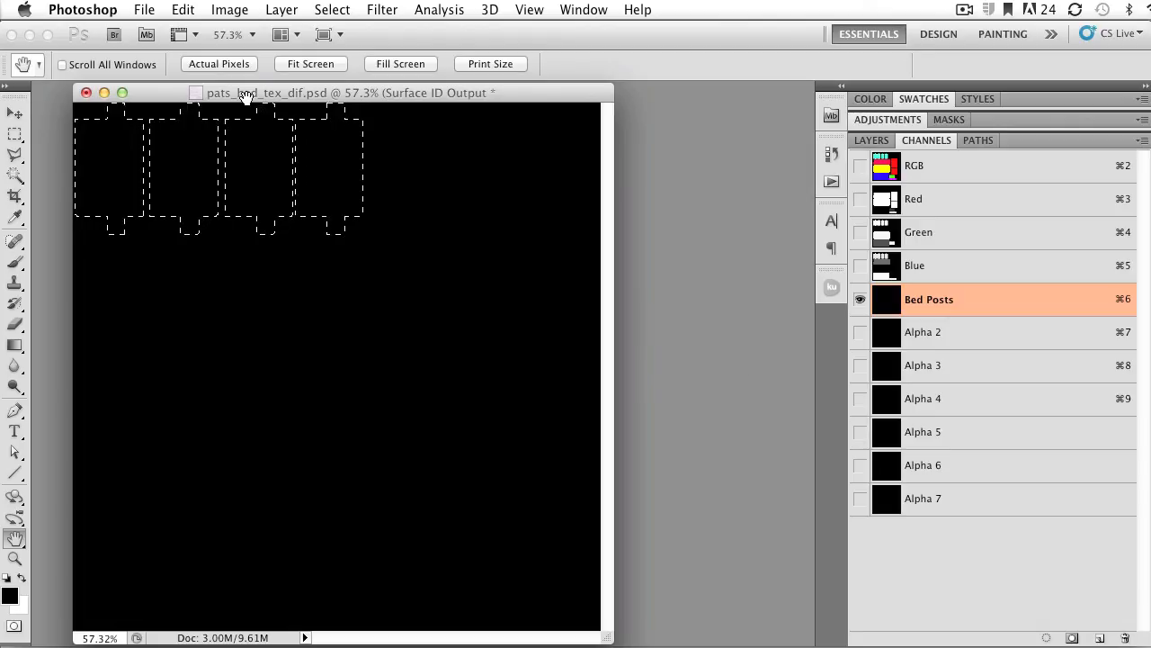
{"action": "left_click", "coordinate": [182, 10]}
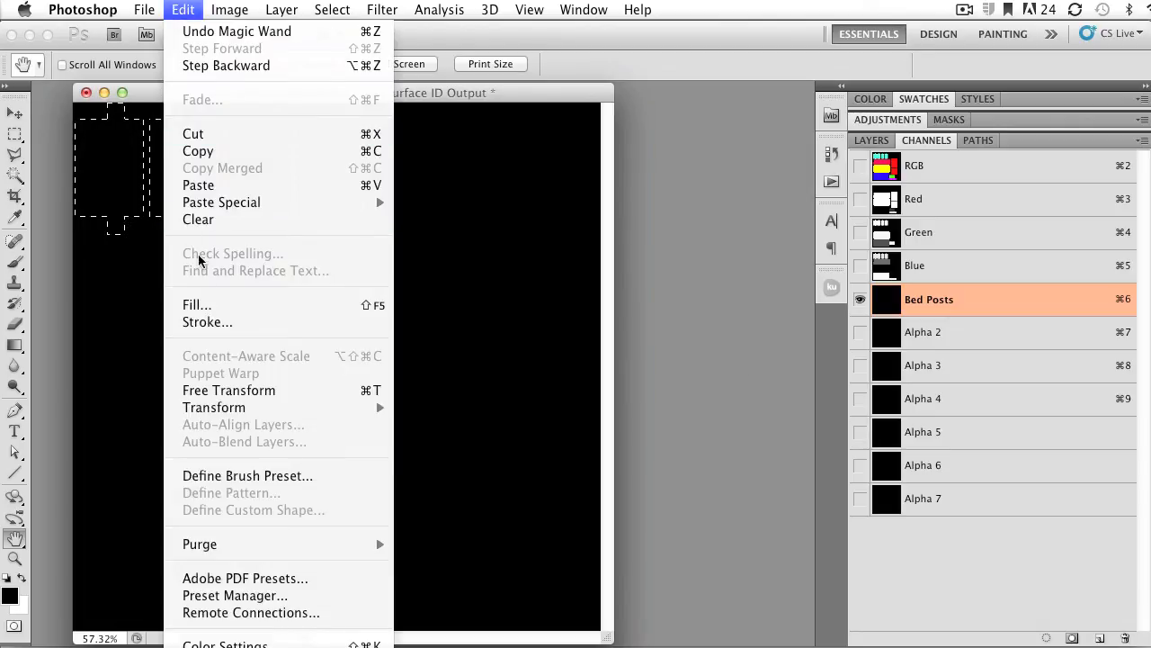
{"action": "left_click", "coordinate": [199, 304]}
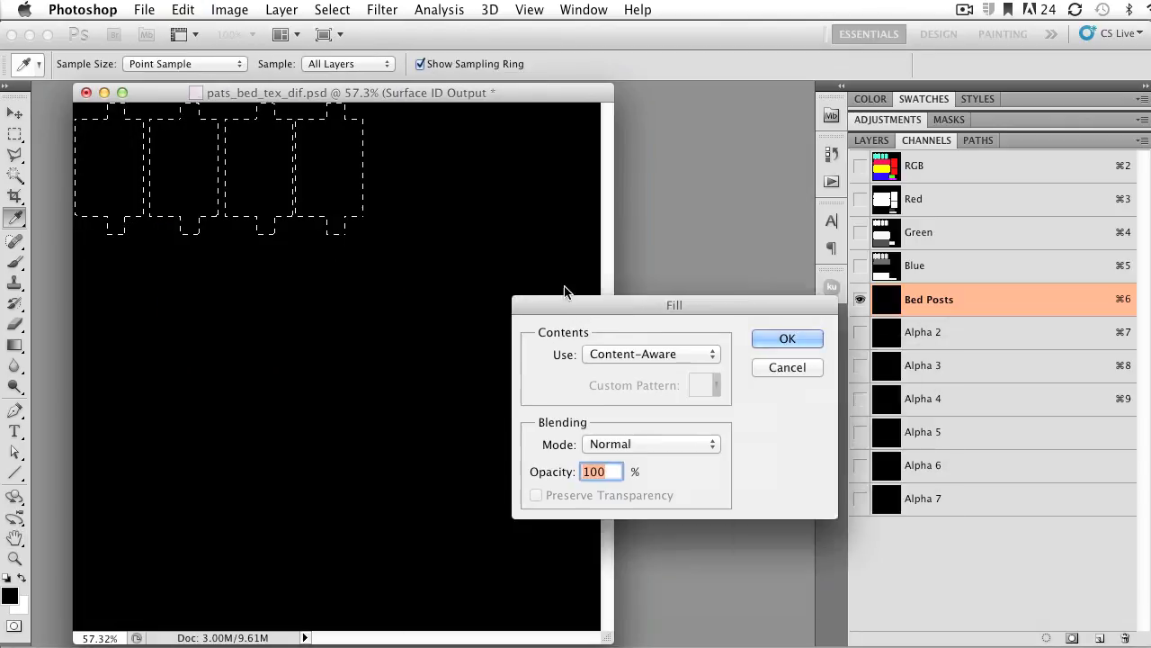
{"action": "left_click", "coordinate": [560, 324]}
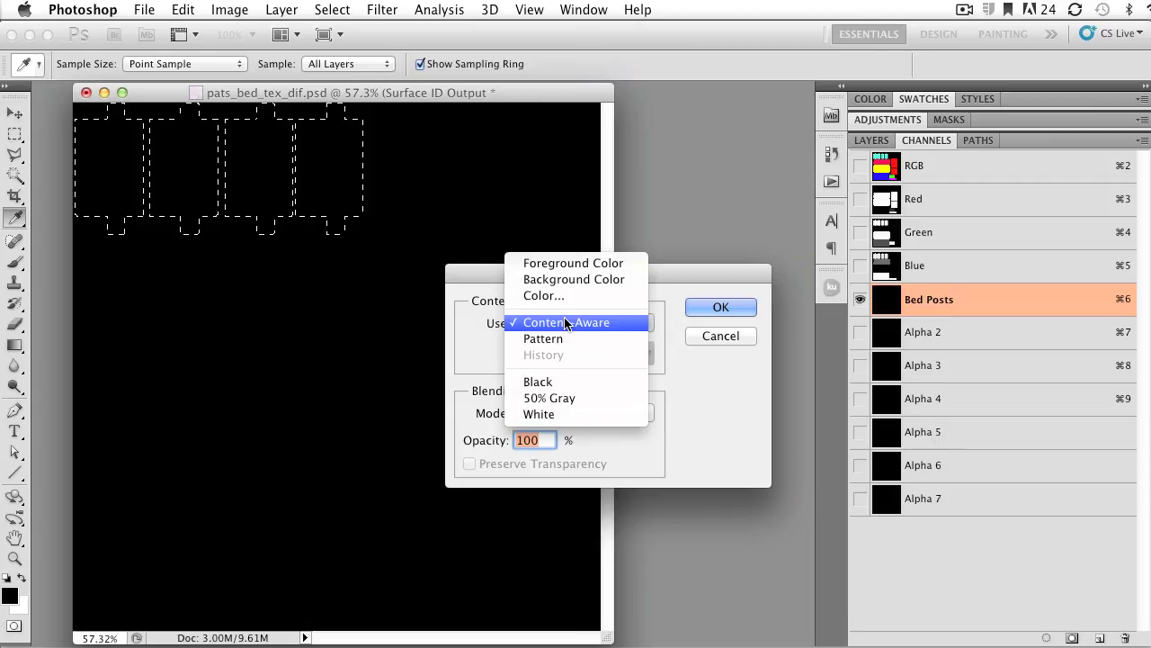
{"action": "left_click", "coordinate": [557, 415]}
{"action": "left_click", "coordinate": [707, 305]}
{"action": "key", "text": "h"}
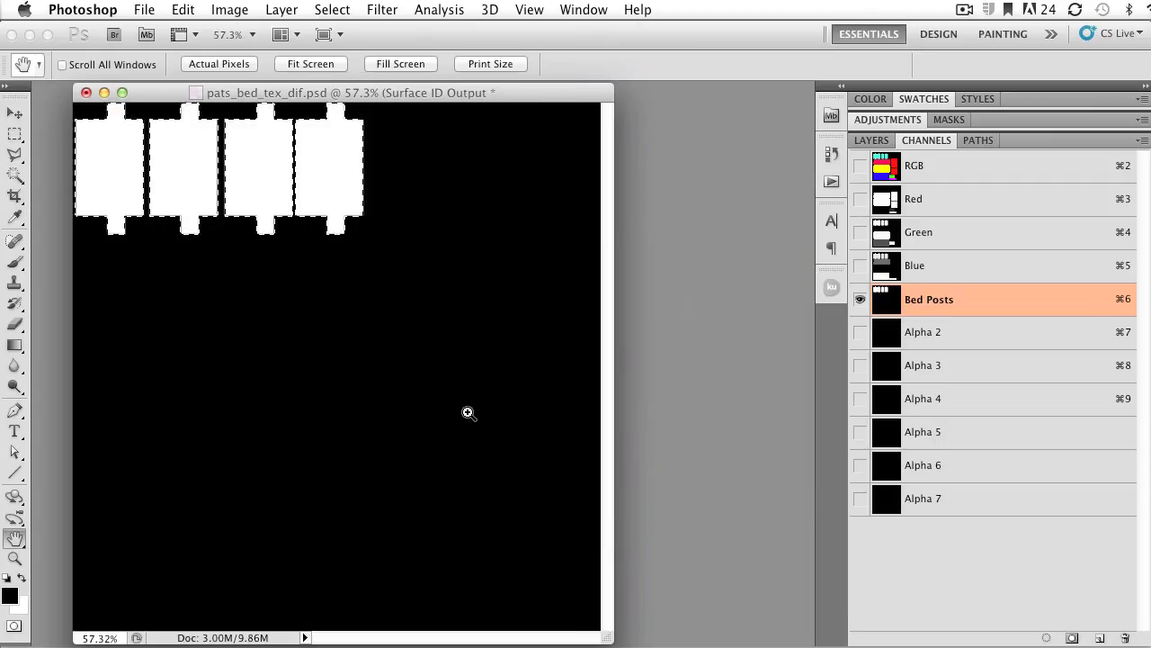
{"action": "key", "text": "super+d"}
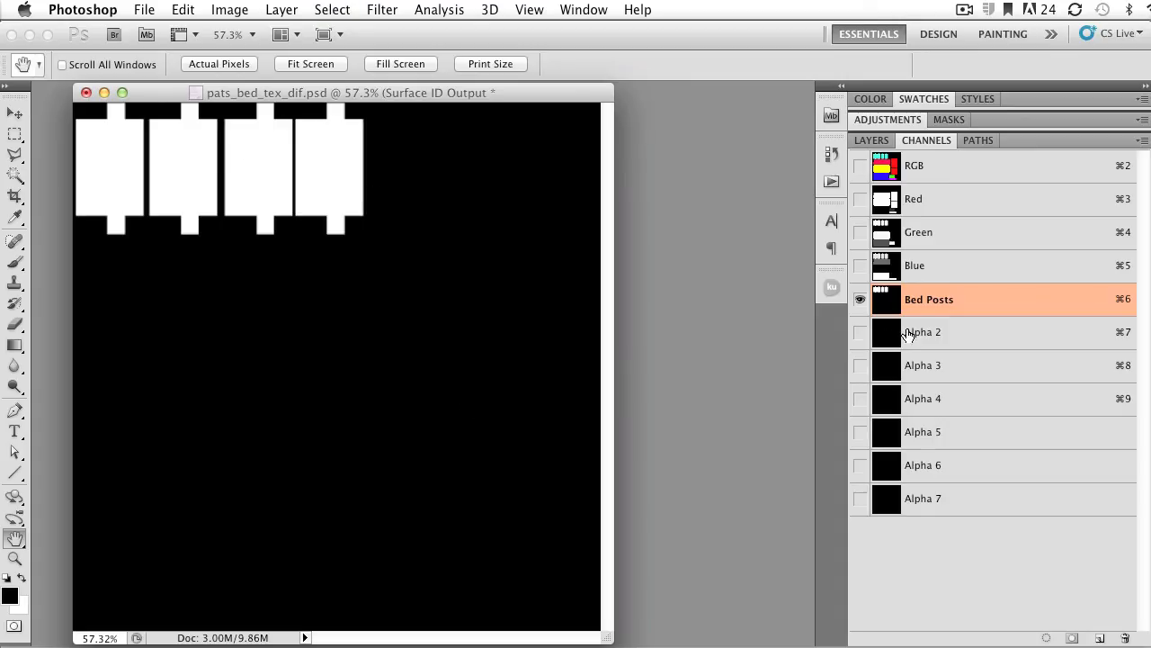
{"action": "left_click", "coordinate": [188, 9]}
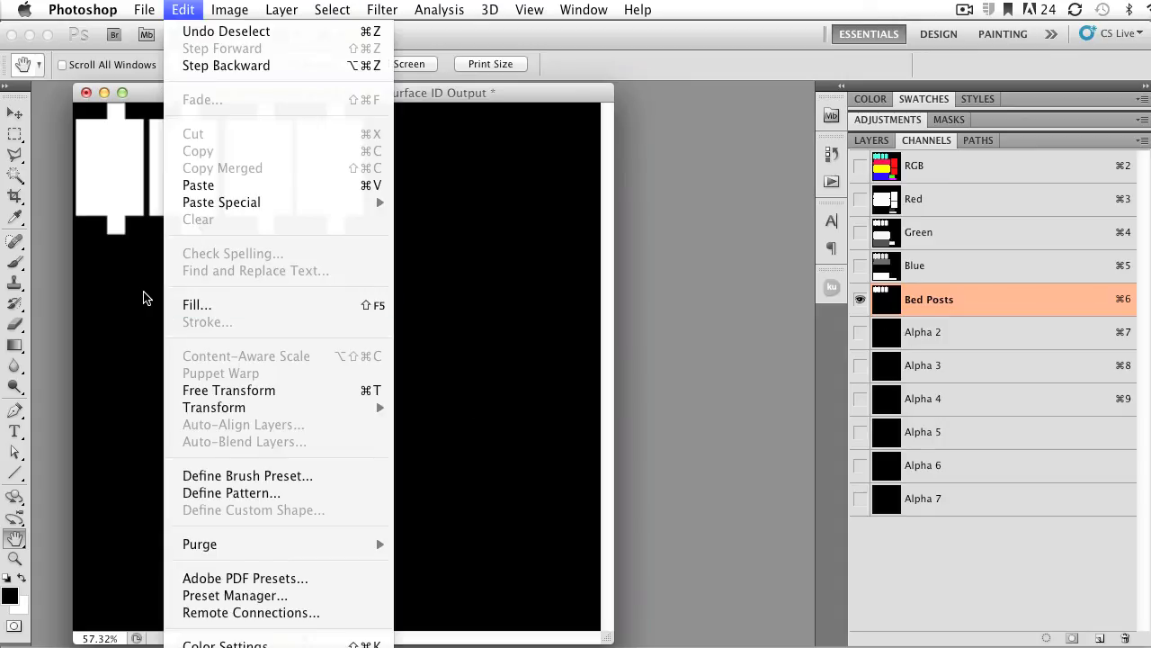
{"action": "left_click", "coordinate": [145, 297]}
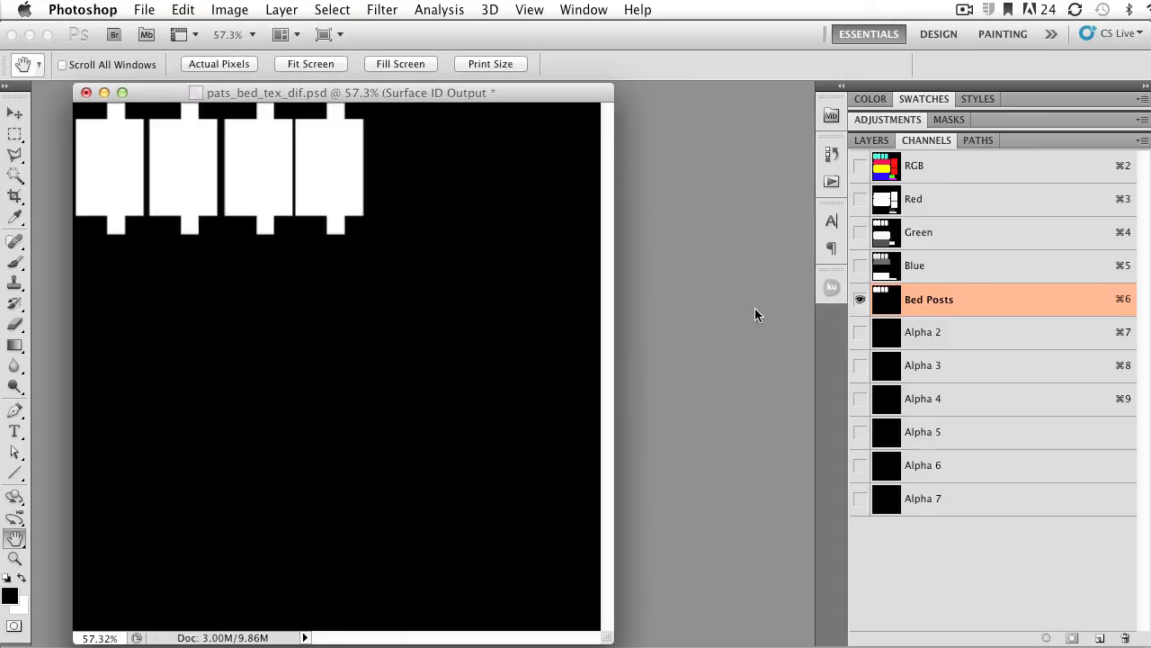
- Select the pink-red bed rail shape in the RGB composite with the Magic Wand and rename the Alpha 2 channel to Bed Rails
{"action": "left_click", "coordinate": [921, 176]}
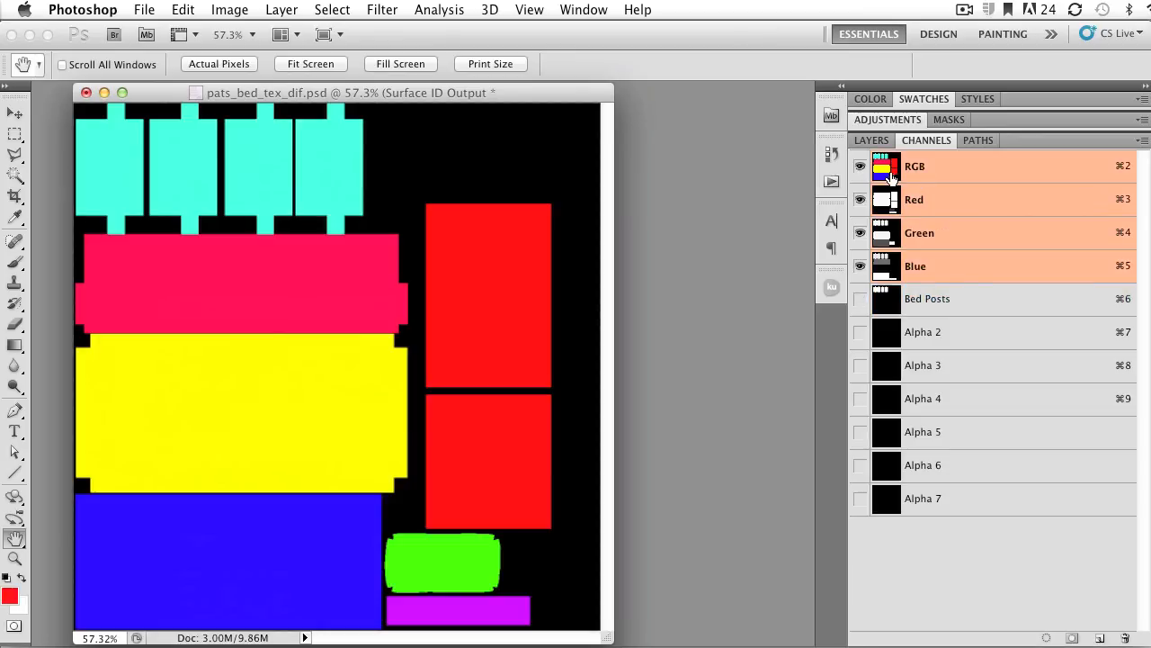
{"action": "left_click", "coordinate": [15, 175]}
{"action": "left_click", "coordinate": [256, 281]}
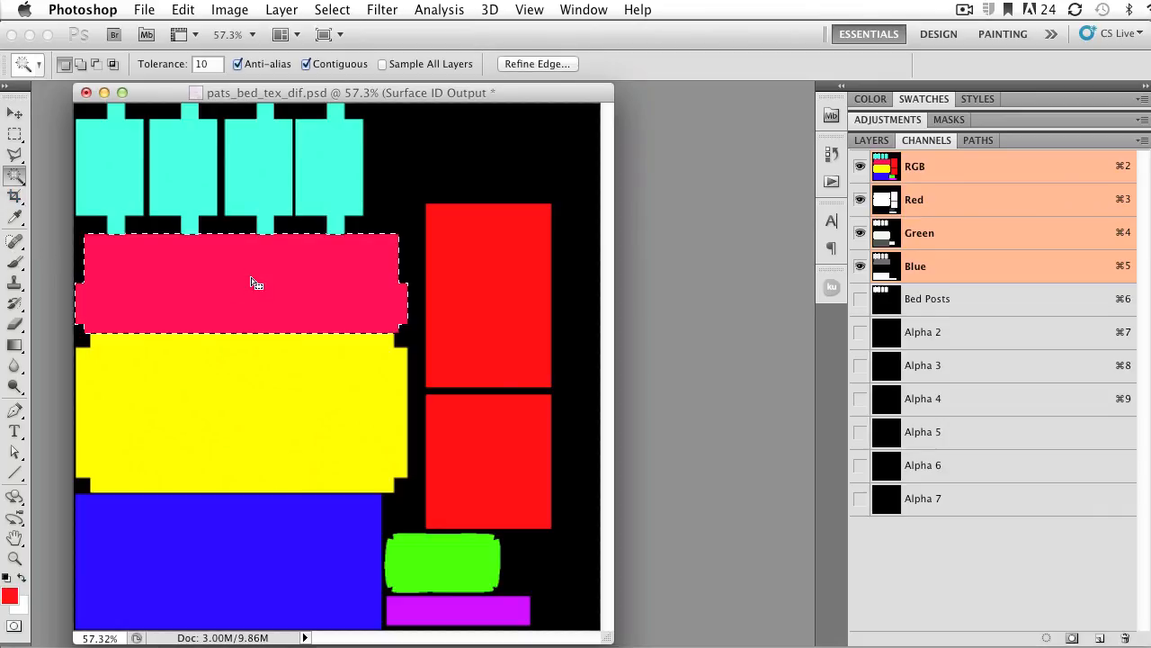
{"action": "left_click", "coordinate": [930, 332]}
{"action": "double_click", "coordinate": [930, 332]}
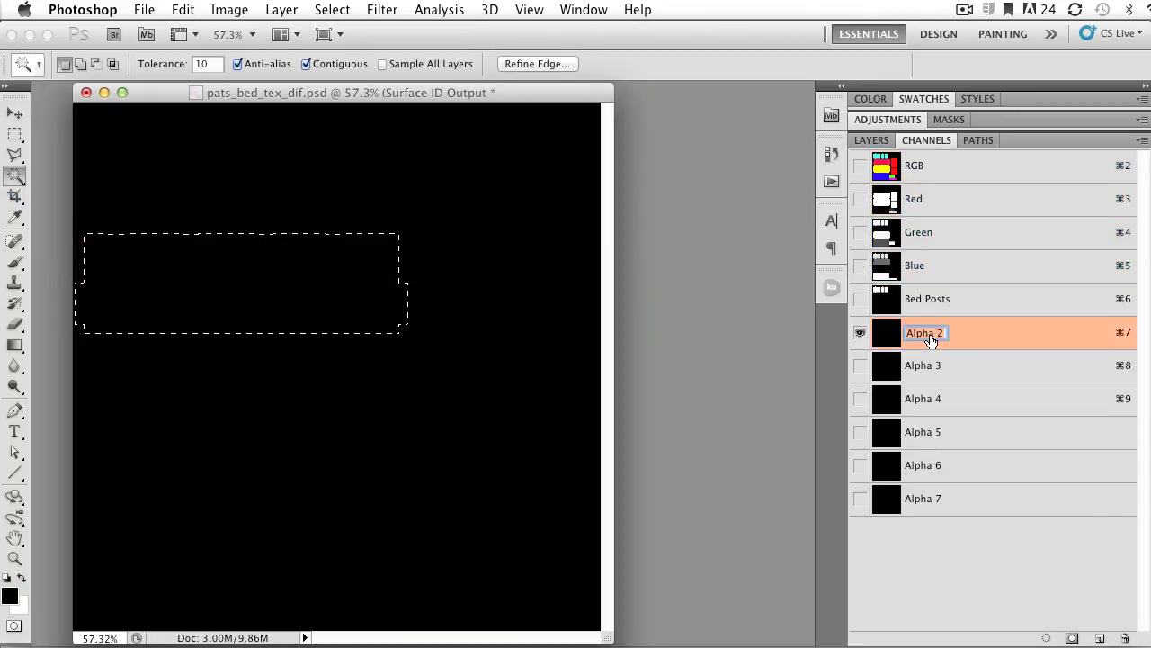
{"action": "type", "text": "Bed Rails"}
{"action": "key", "text": "Return"}
- Fill the bed rail selection with white in the Bed Rails channel and deselect
{"action": "left_click", "coordinate": [185, 9]}
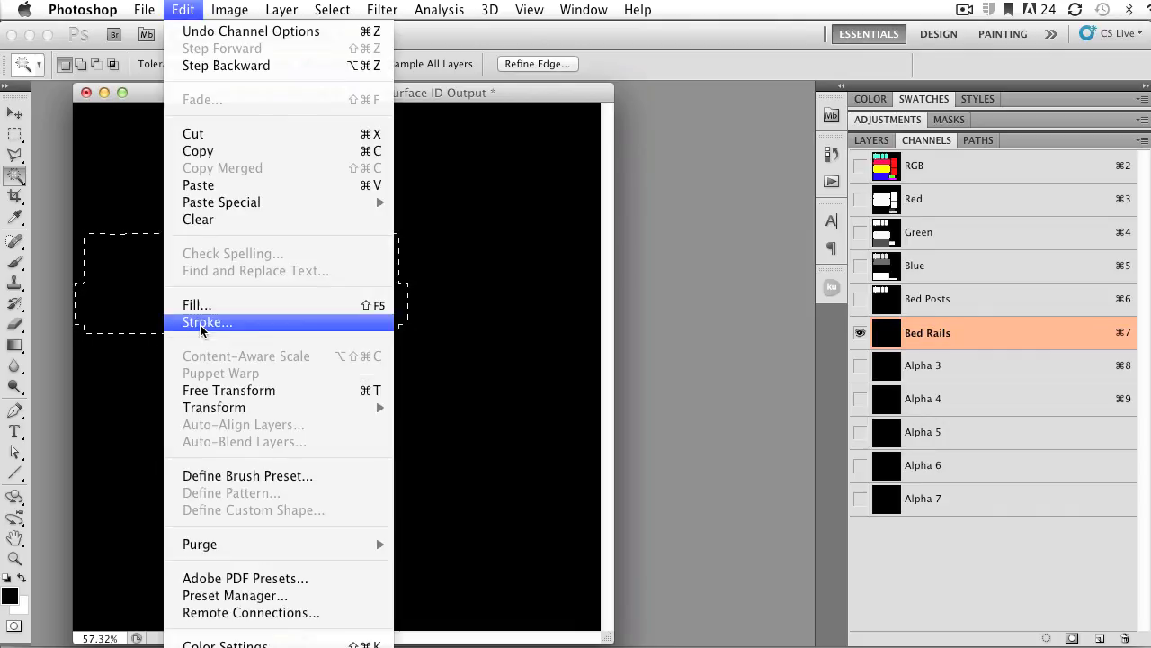
{"action": "left_click", "coordinate": [106, 410]}
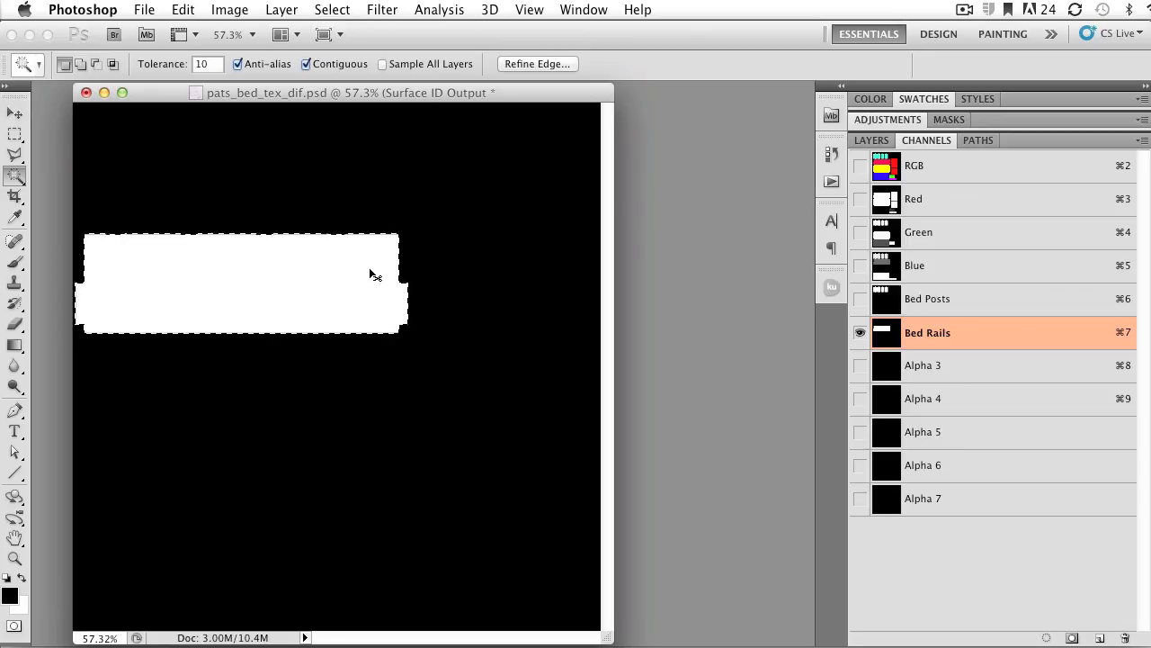
{"action": "key", "text": "super+d"}
- Rename the Alpha 3 channel to Bed and fill the yellow shape's area with white in it
{"action": "left_click", "coordinate": [930, 179]}
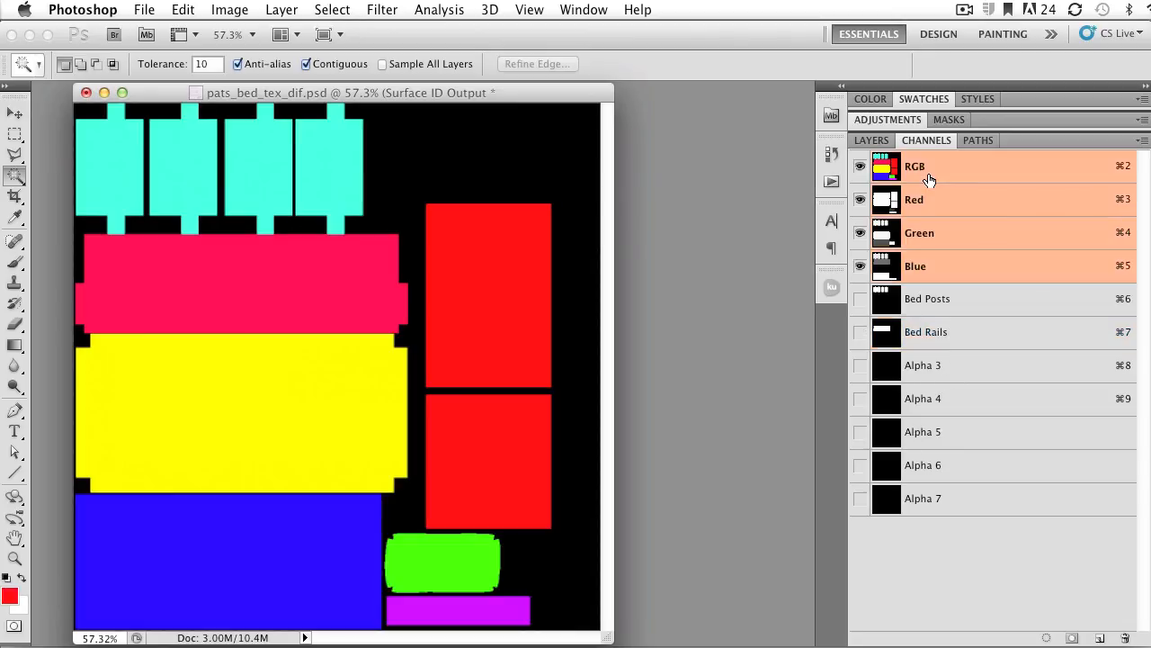
{"action": "left_click", "coordinate": [218, 402]}
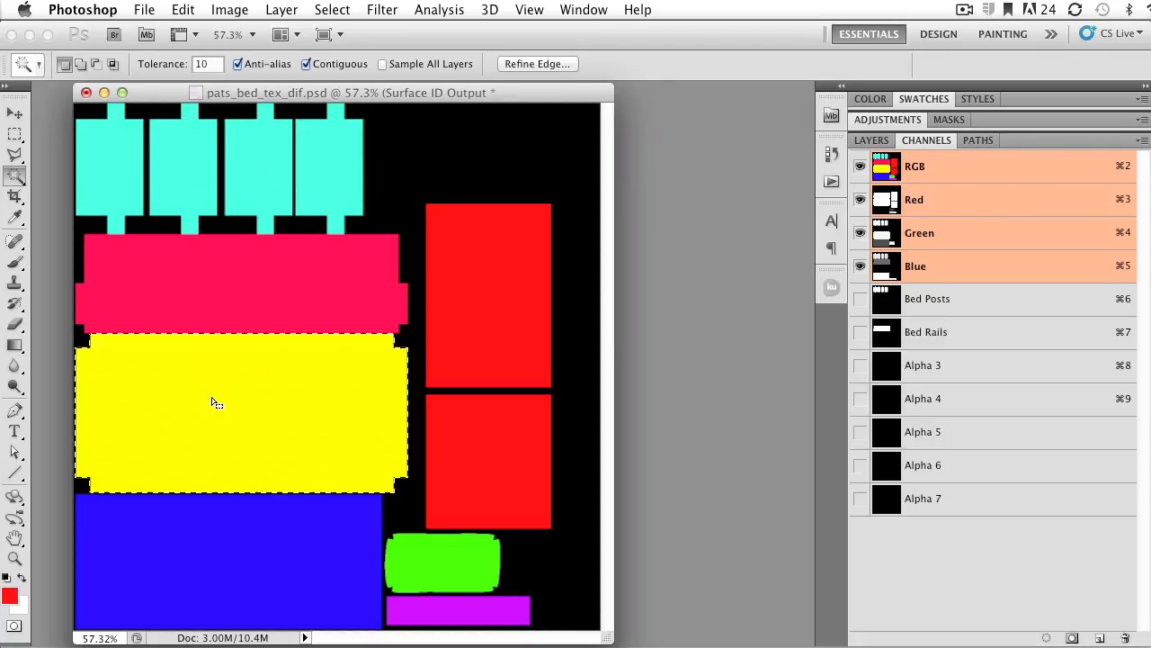
{"action": "double_click", "coordinate": [931, 367]}
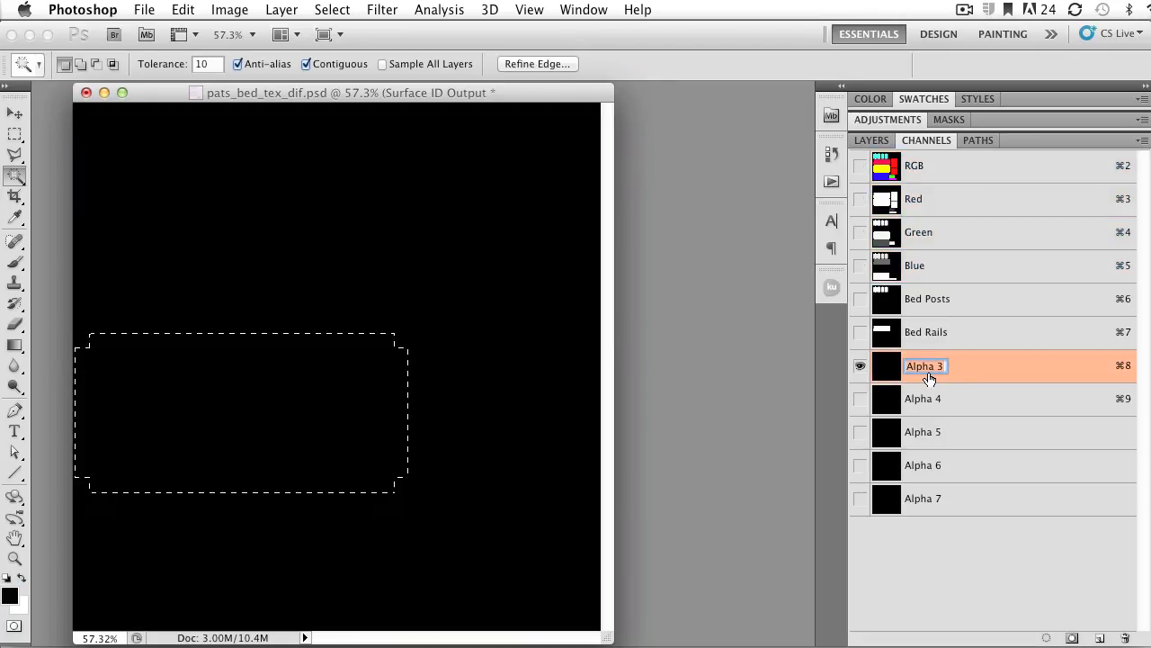
{"action": "type", "text": "Bed"}
{"action": "key", "text": "Return"}
{"action": "key", "text": "BackSpace"}
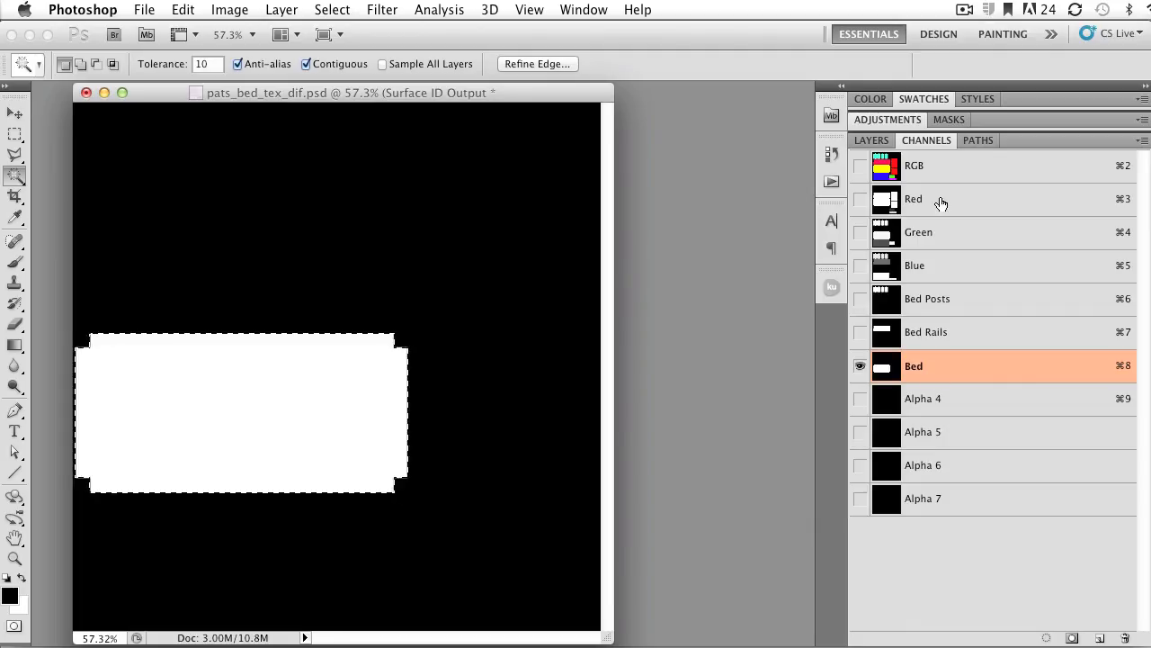
- Rename the Alpha 4 channel to Bottom of Bed and fill the blue shape's area with white in it, leaving nothing selected
{"action": "left_click", "coordinate": [927, 163]}
{"action": "left_click", "coordinate": [300, 547]}
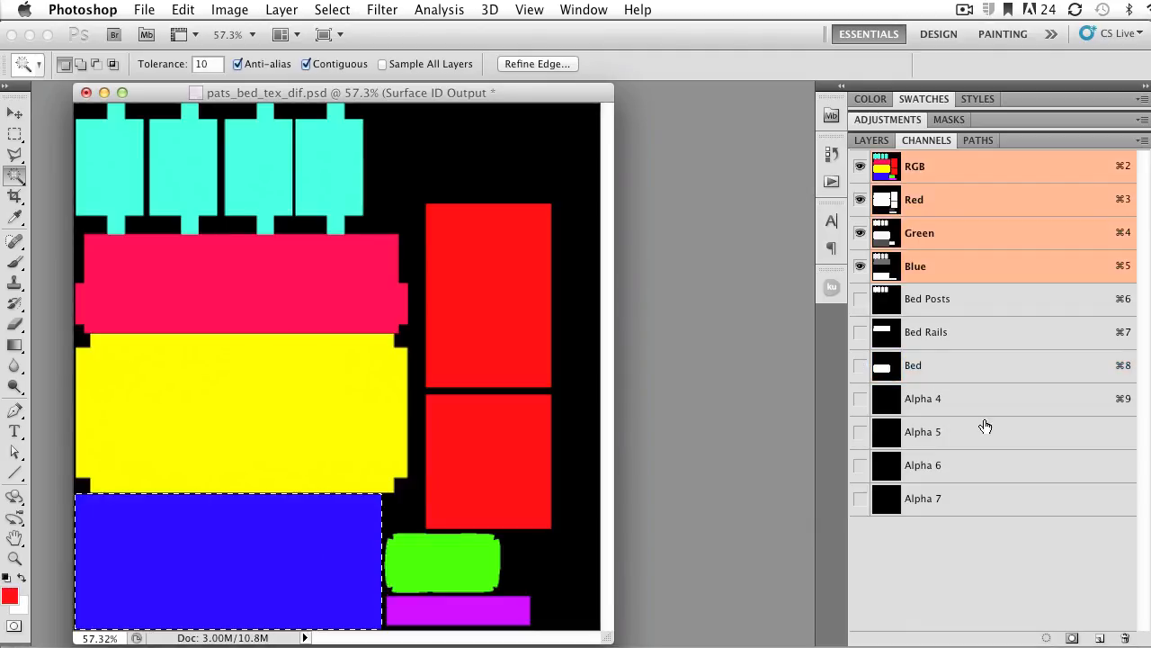
{"action": "left_click", "coordinate": [944, 407]}
{"action": "double_click", "coordinate": [927, 403]}
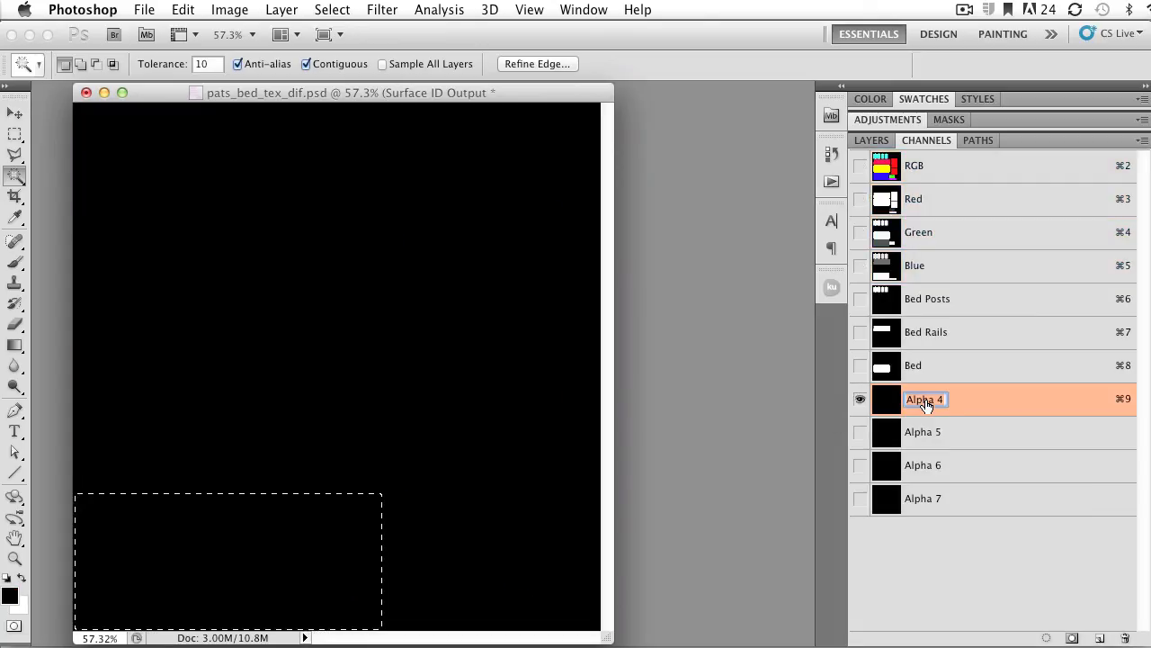
{"action": "type", "text": "Bottom of Bed"}
{"action": "key", "text": "Return"}
{"action": "key", "text": "BackSpace"}
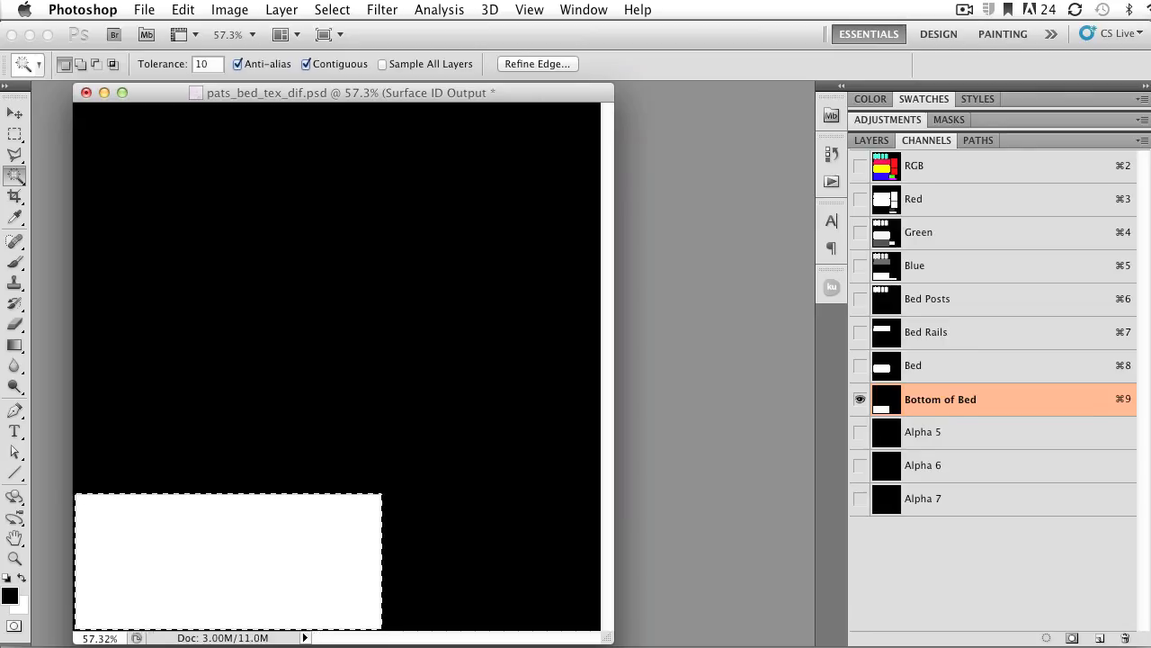
{"action": "key", "text": "super+d"}
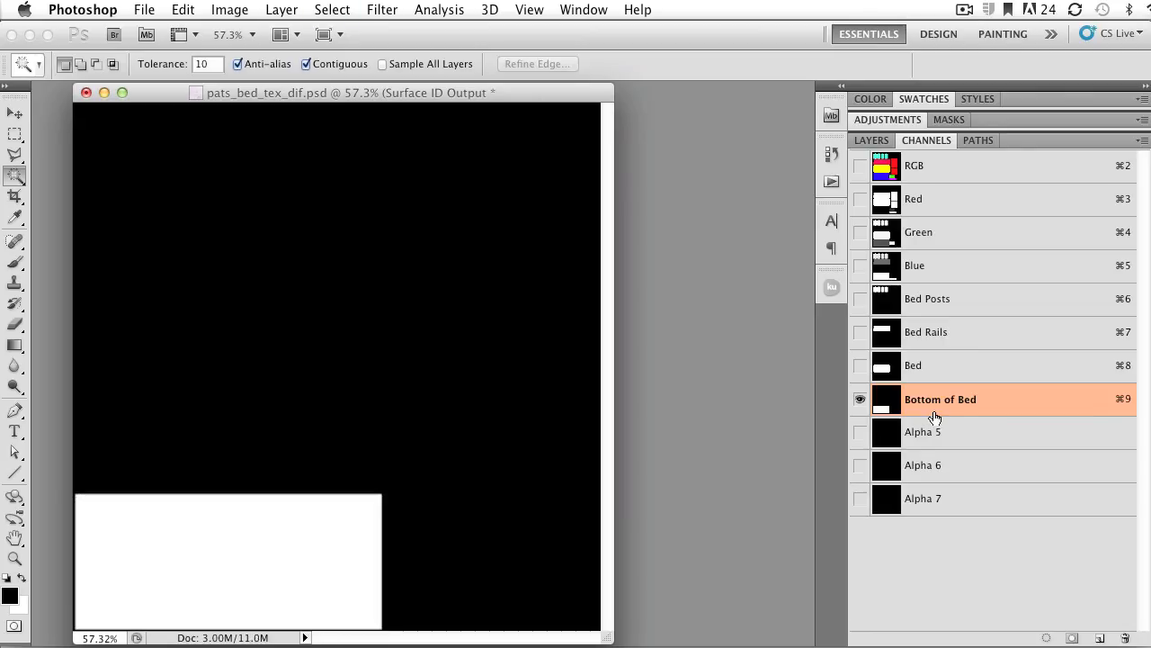
- Select both red rectangles in the RGB composite with the Magic Wand
{"action": "left_click", "coordinate": [928, 178]}
{"action": "left_click", "coordinate": [437, 314]}
{"action": "left_click", "coordinate": [519, 454], "text": "shift"}
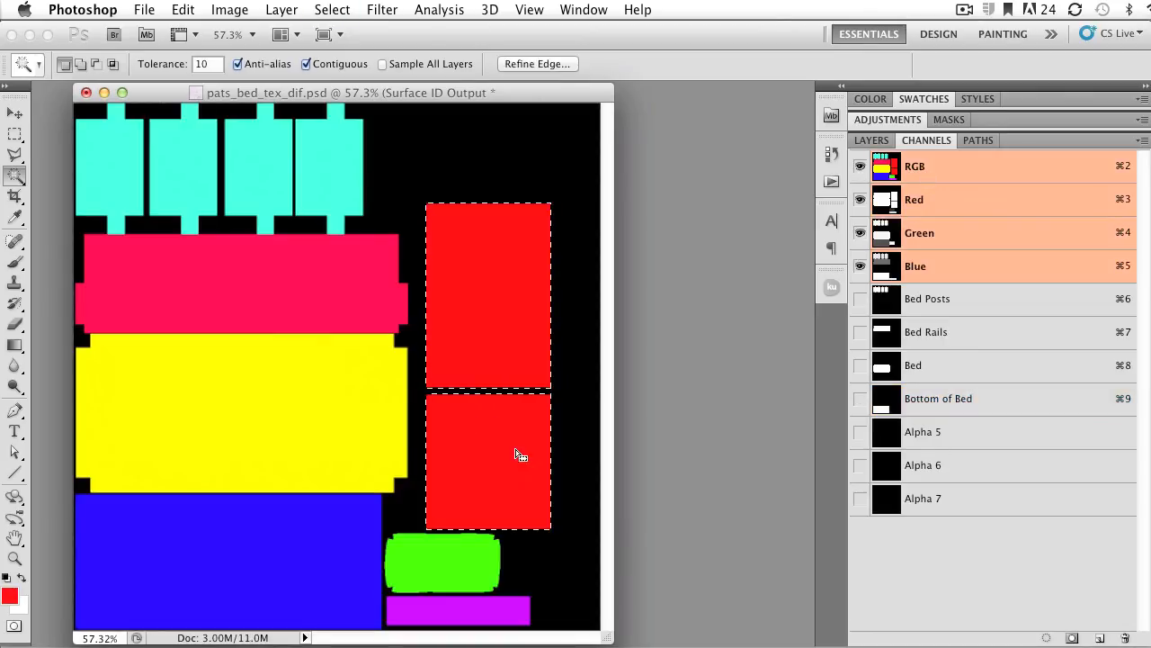
- Rename the Alpha 5 channel to Foot and Headboards, fill the selected rectangles with white in it and deselect
{"action": "left_click", "coordinate": [925, 433]}
{"action": "double_click", "coordinate": [925, 433]}
{"action": "type", "text": "Fo"}
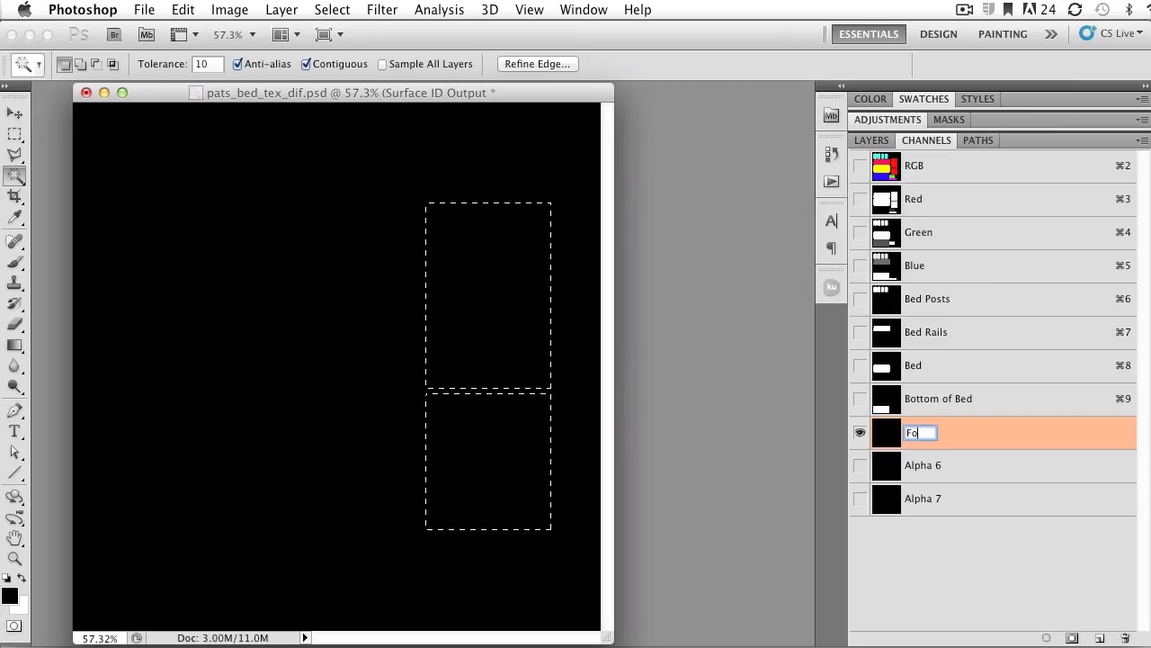
{"action": "type", "text": "otboards"}
{"action": "key", "text": "BackSpace"}
{"action": "key", "text": "BackSpace"}
{"action": "key", "text": "BackSpace"}
{"action": "key", "text": "BackSpace"}
{"action": "key", "text": "BackSpace"}
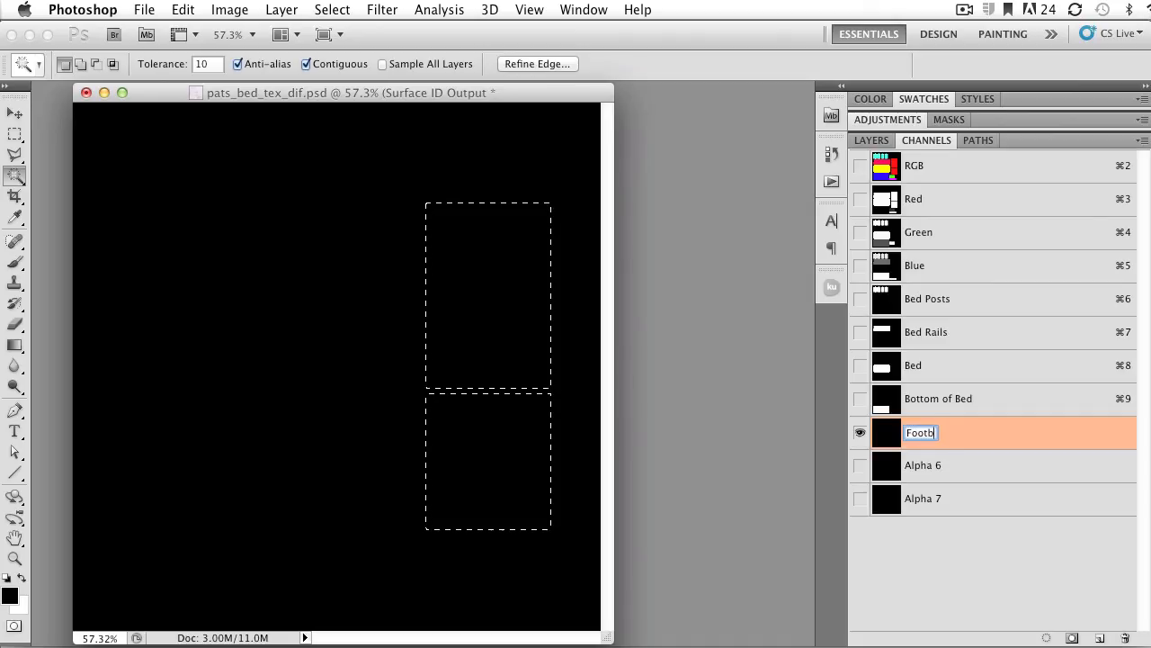
{"action": "key", "text": "BackSpace"}
{"action": "type", "text": "and Headb"}
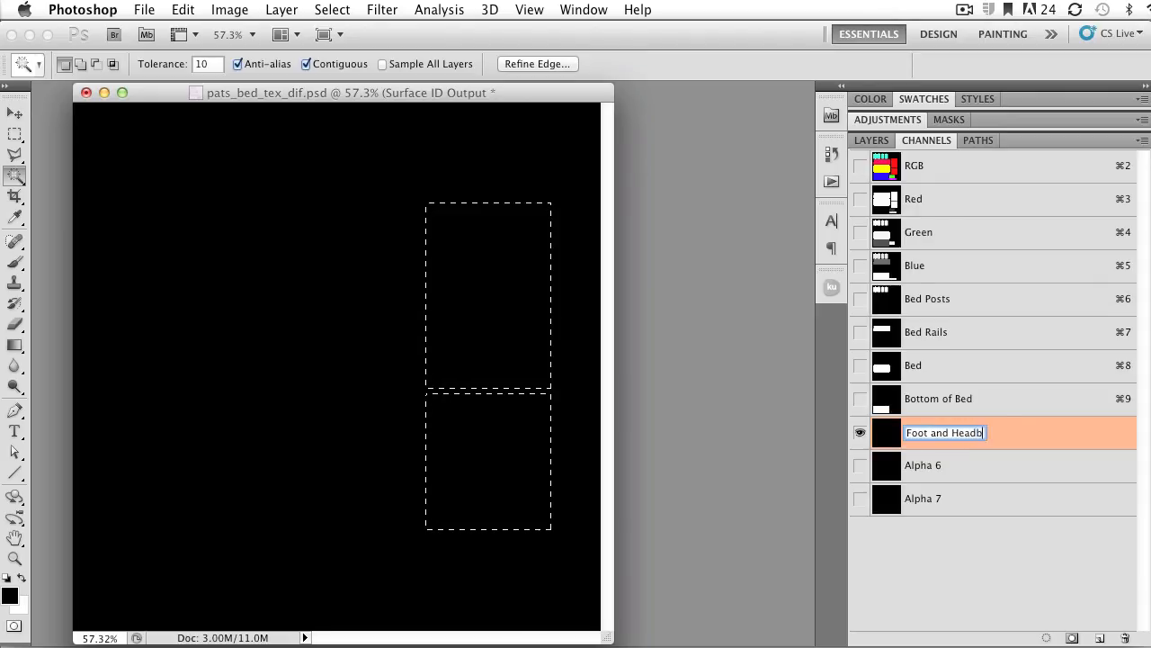
{"action": "type", "text": "oards"}
{"action": "key", "text": "Return"}
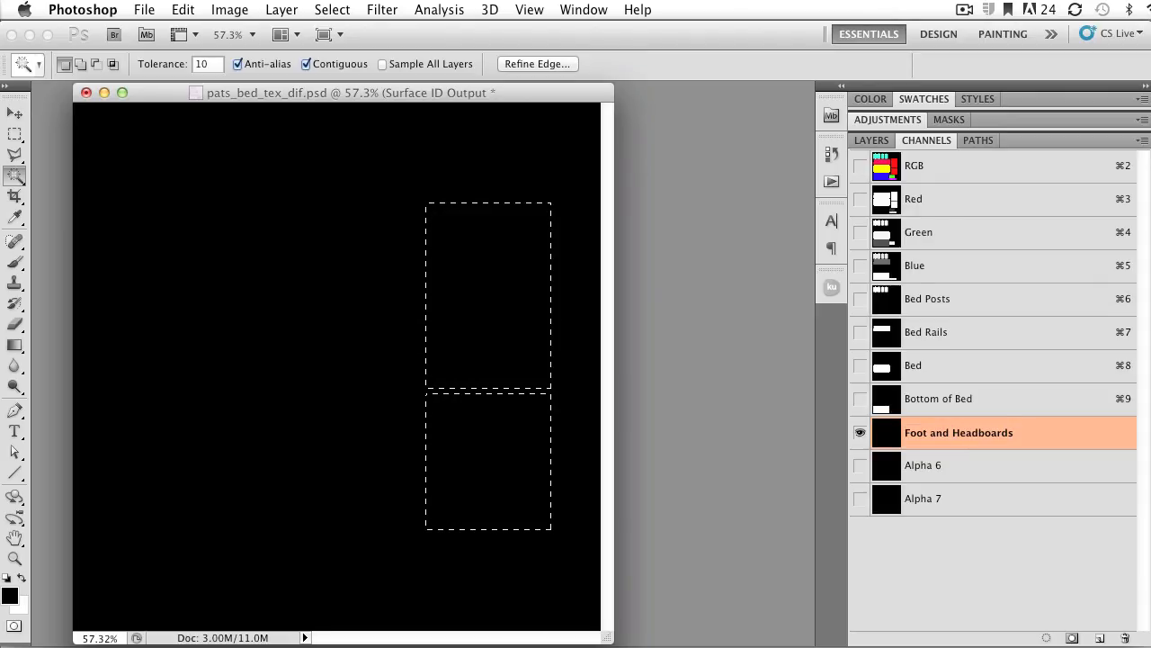
{"action": "key", "text": "super+BackSpace"}
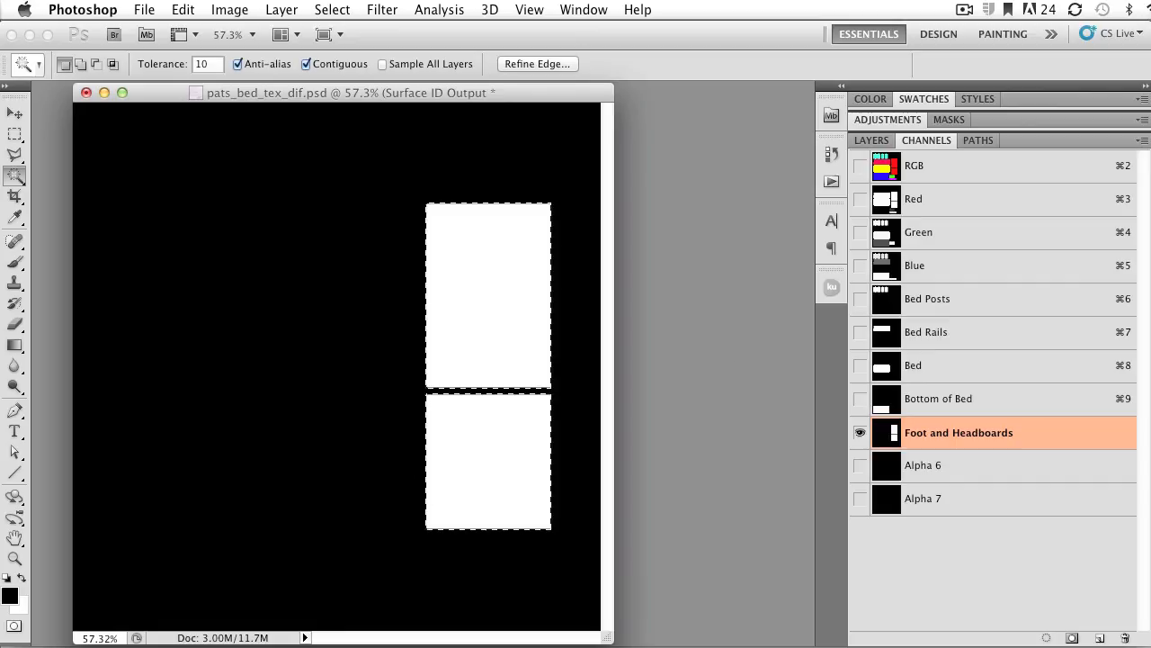
{"action": "key", "text": "super+d"}
- Add an extra alpha channel below Alpha 7 and delete it again
{"action": "left_click", "coordinate": [946, 476]}
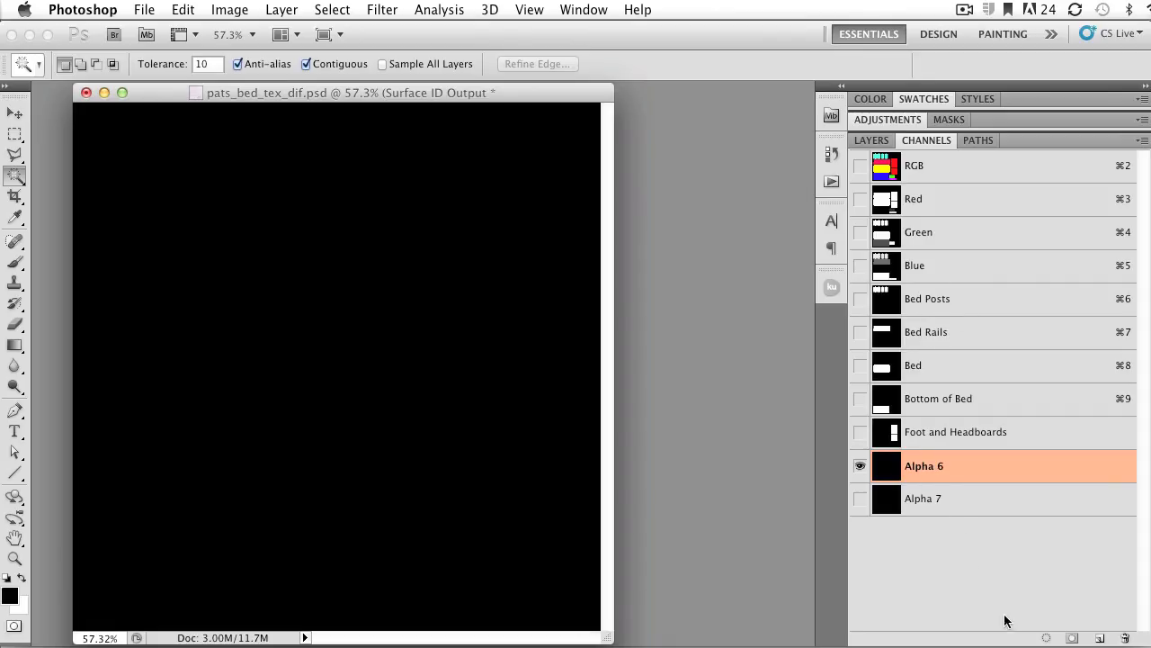
{"action": "left_click", "coordinate": [1101, 638]}
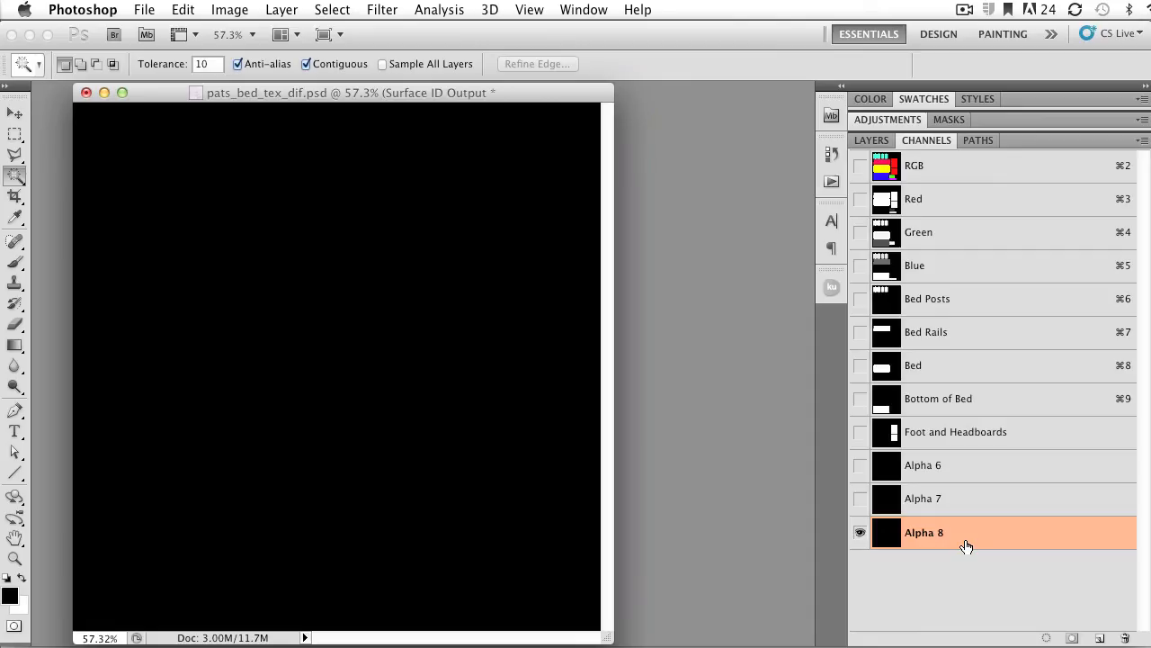
{"action": "left_click_drag", "start_coordinate": [961, 539], "coordinate": [1125, 638]}
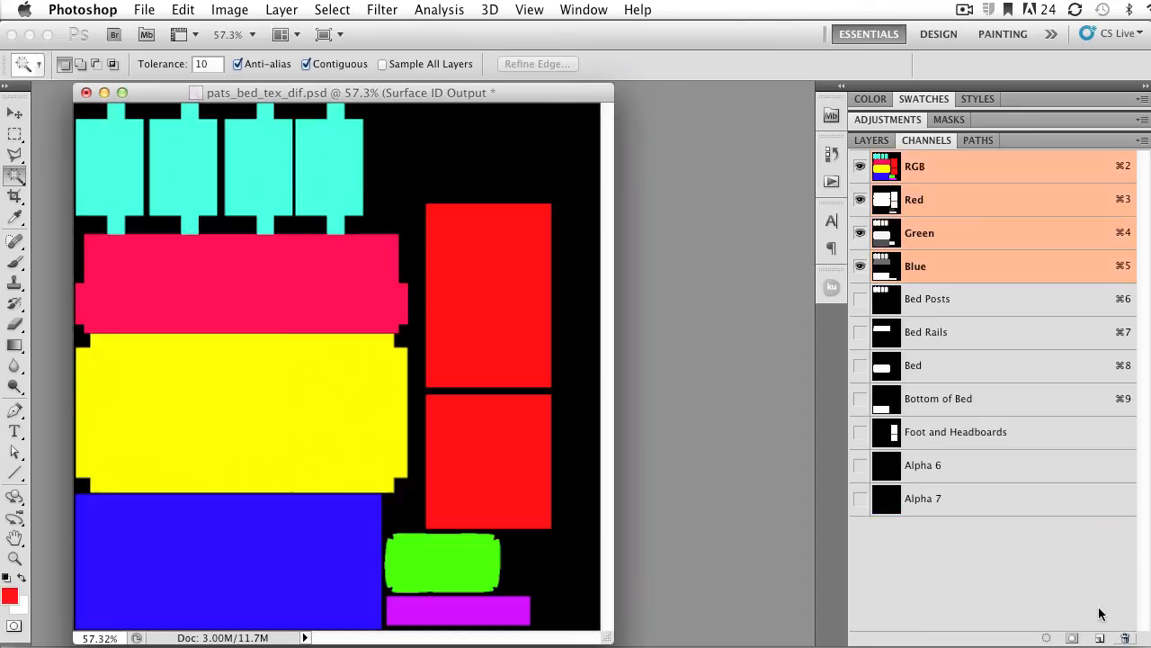
- Rename the Alpha 6 channel to Pillow and fill the green shape's area with white in it
{"action": "left_click", "coordinate": [926, 467]}
{"action": "left_click", "coordinate": [905, 179]}
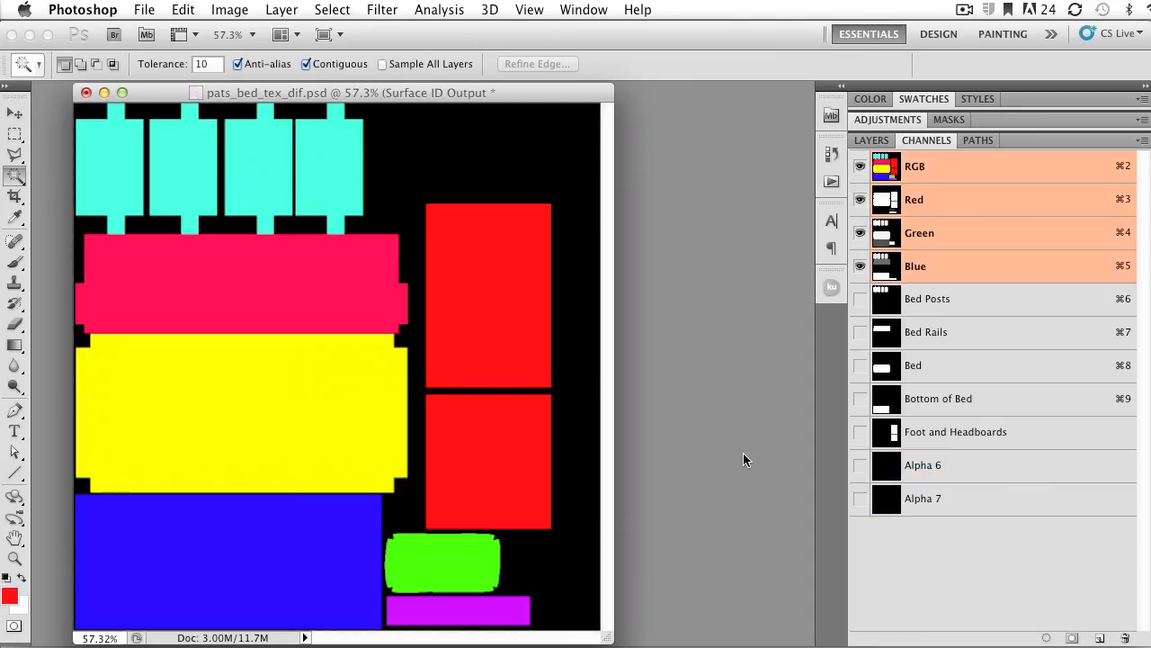
{"action": "left_click", "coordinate": [388, 585]}
{"action": "double_click", "coordinate": [926, 467]}
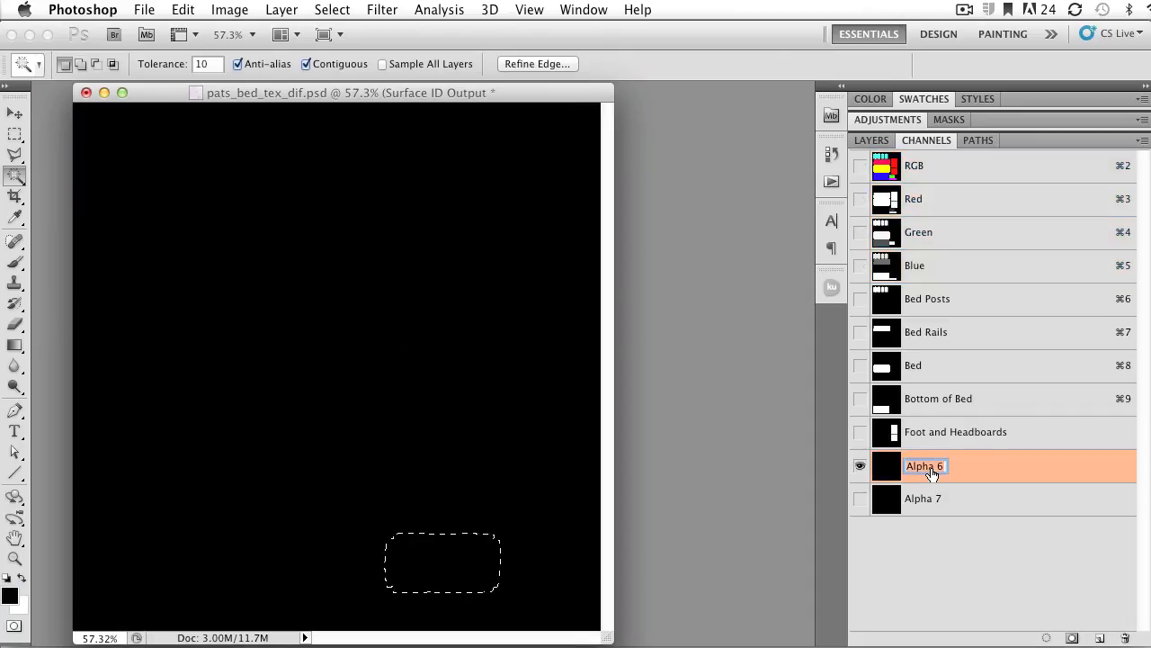
{"action": "type", "text": "Pillow"}
{"action": "key", "text": "Return"}
{"action": "key", "text": "BackSpace"}
- Rename the Alpha 7 channel to Bed Bottom Boards and fill the purple shape's area with white in it, leaving nothing selected
{"action": "left_click", "coordinate": [915, 164]}
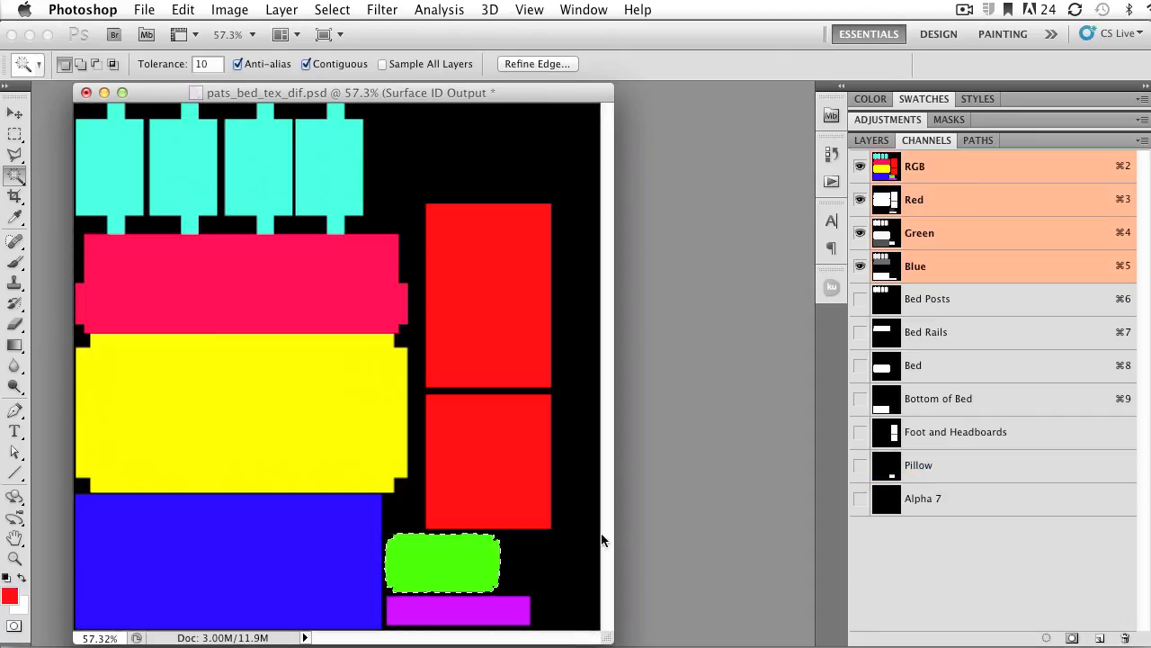
{"action": "left_click", "coordinate": [462, 608]}
{"action": "left_click", "coordinate": [925, 504]}
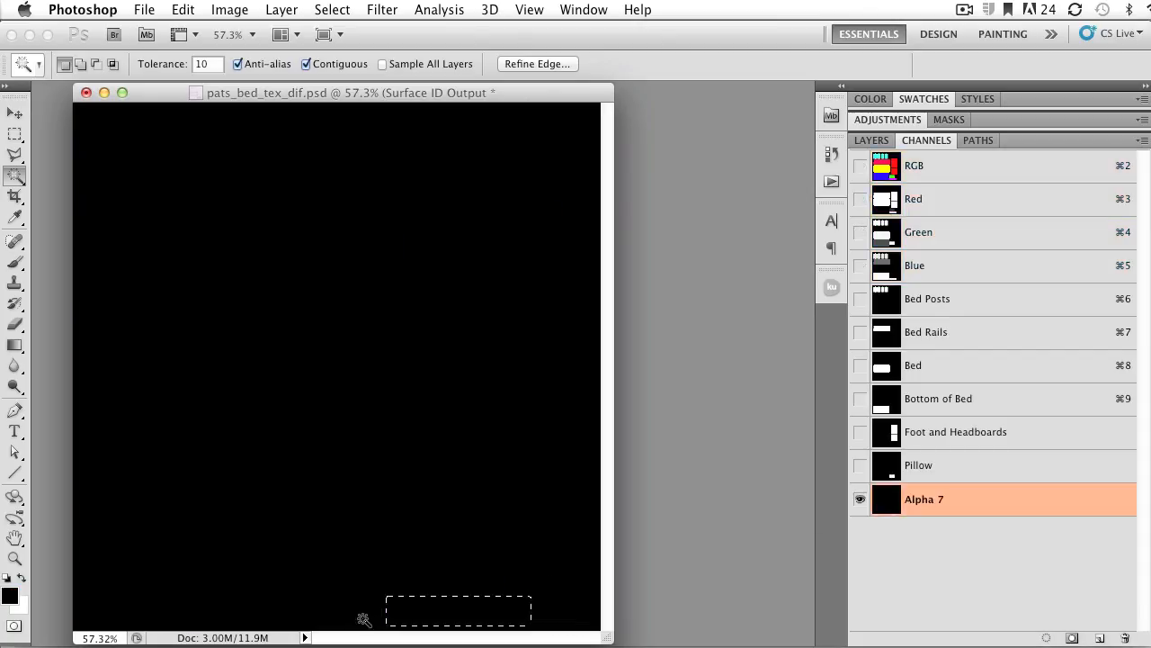
{"action": "double_click", "coordinate": [913, 509]}
{"action": "type", "text": "Bed Bottom BOard"}
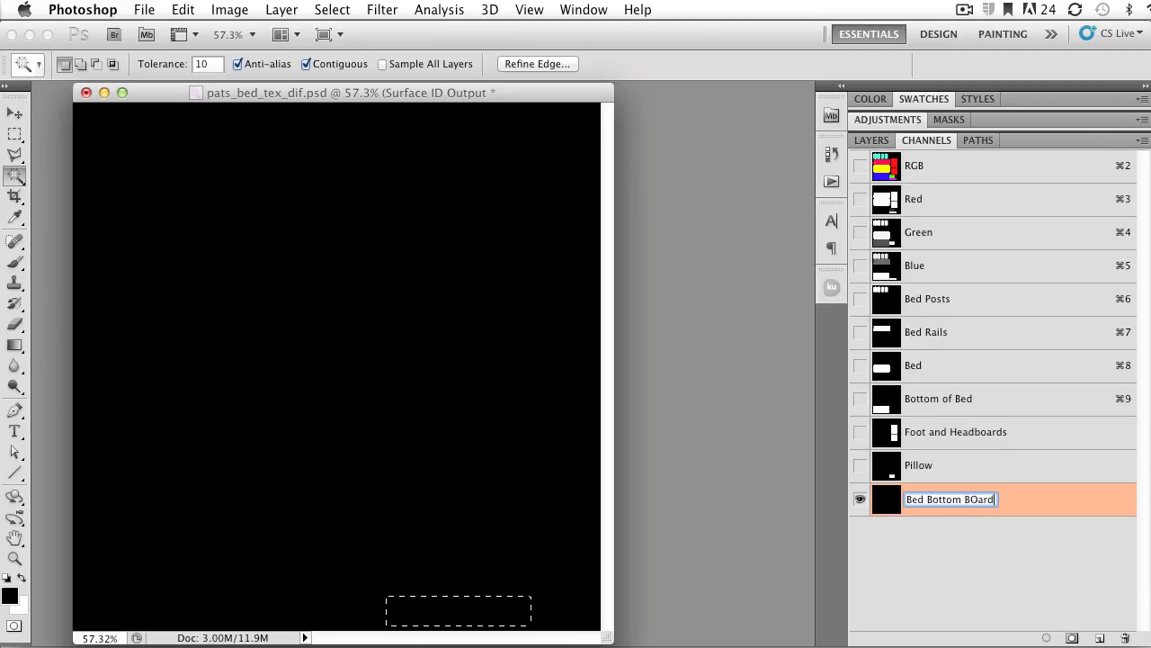
{"action": "key", "text": "BackSpace"}
{"action": "type", "text": "oards"}
{"action": "key", "text": "Return"}
{"action": "key", "text": "super+BackSpace"}
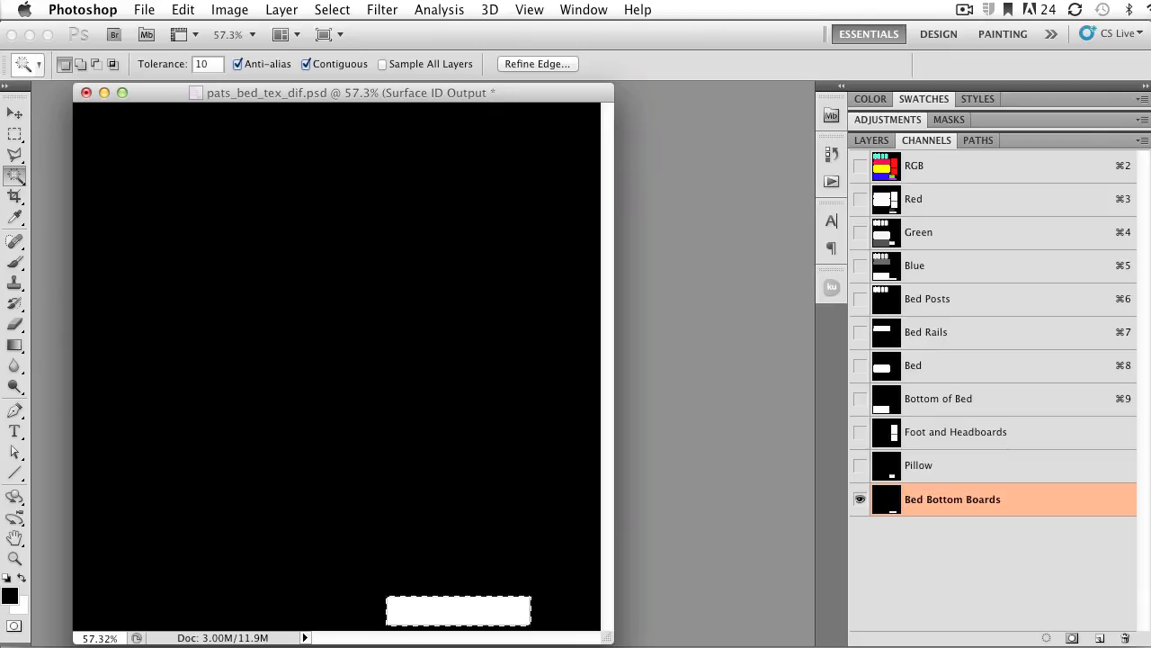
{"action": "key", "text": "super+d"}
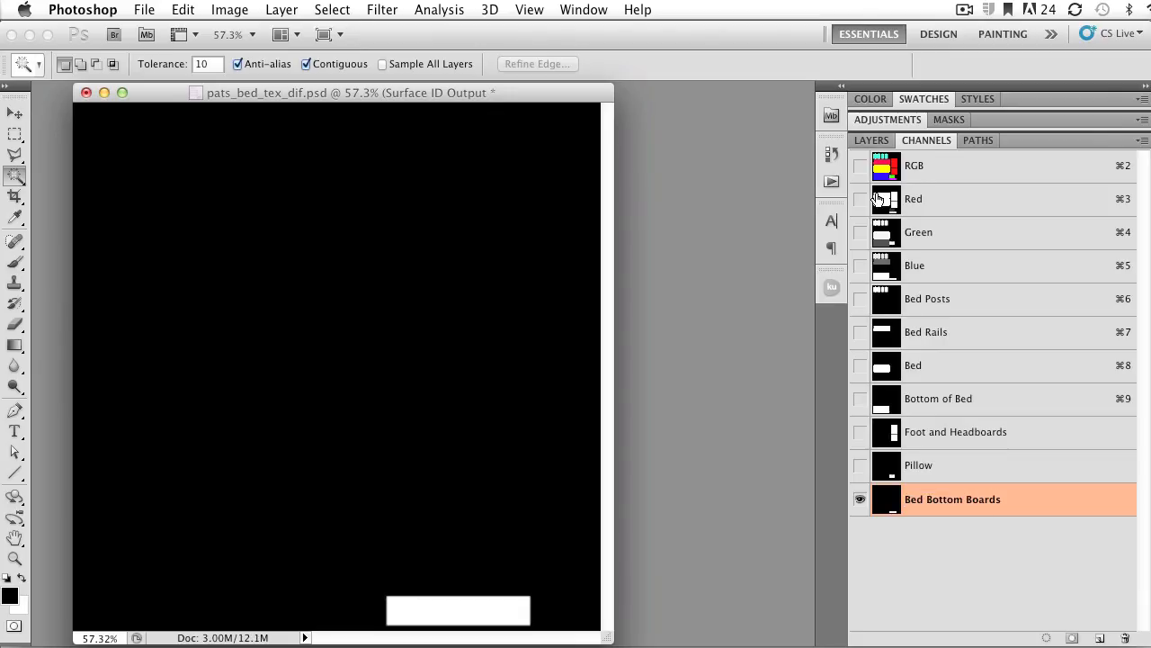
- Delete the Surface ID Output layer and select the Alpha Output layer
{"action": "left_click", "coordinate": [865, 141]}
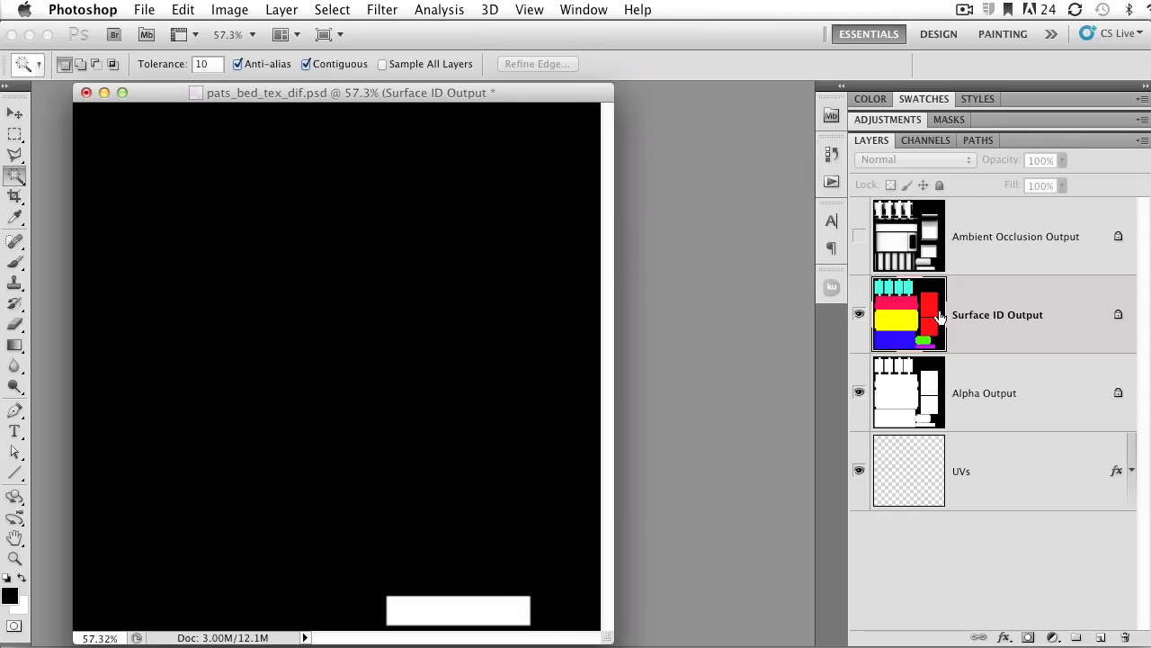
{"action": "left_click", "coordinate": [905, 310]}
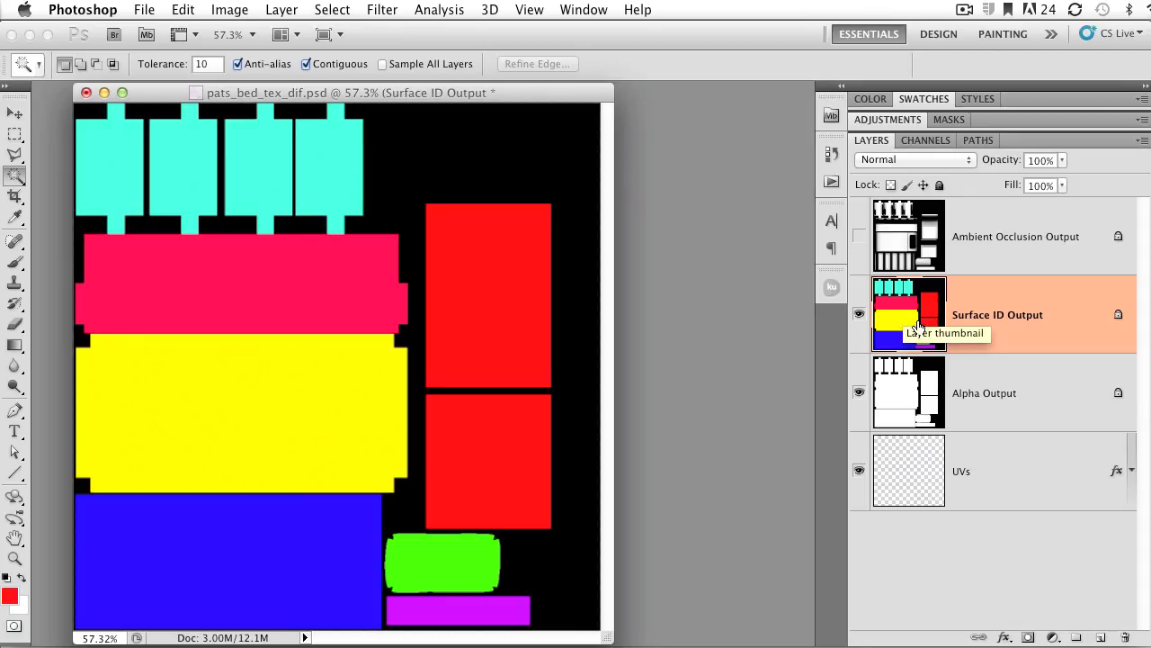
{"action": "left_click_drag", "start_coordinate": [918, 326], "coordinate": [1125, 636]}
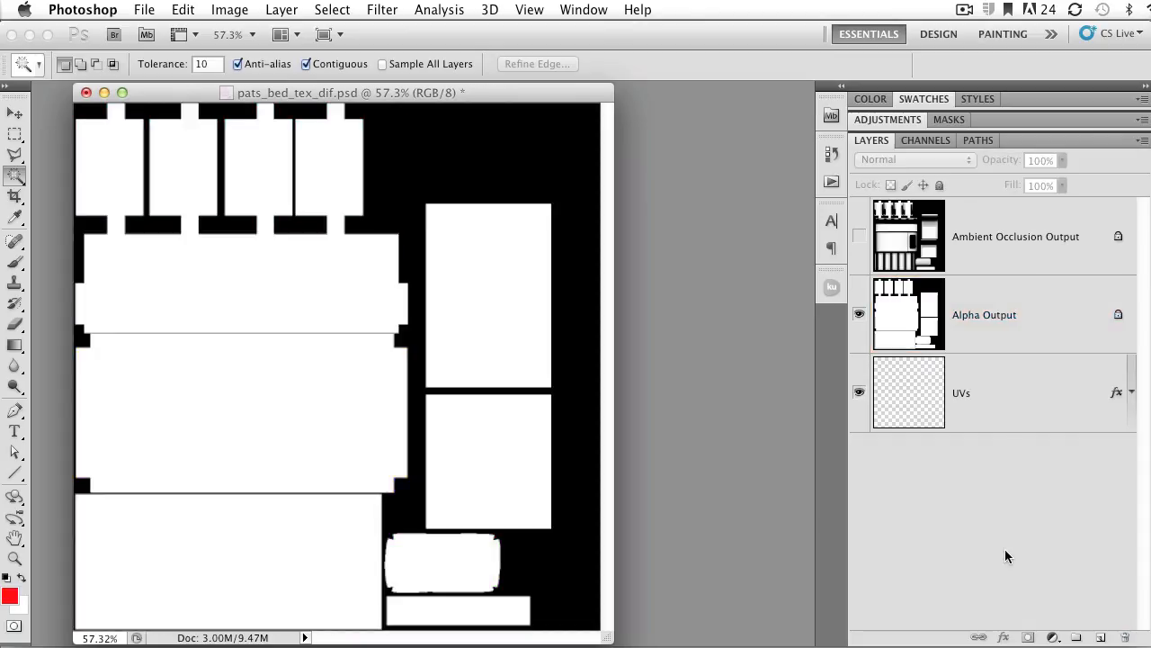
{"action": "left_click", "coordinate": [883, 316]}
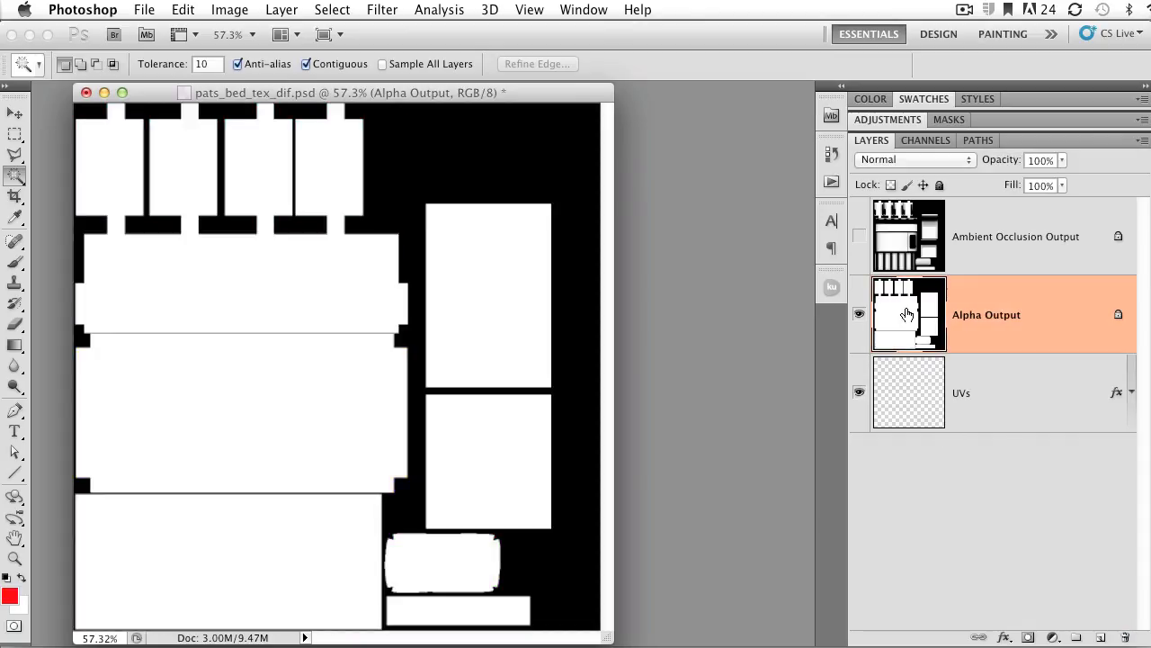
- Hide the UVs layer and save the white areas of the Alpha Output layer as a new alpha channel, leaving nothing selected
{"action": "left_click", "coordinate": [923, 140]}
{"action": "left_click", "coordinate": [859, 392]}
{"action": "left_click", "coordinate": [925, 140]}
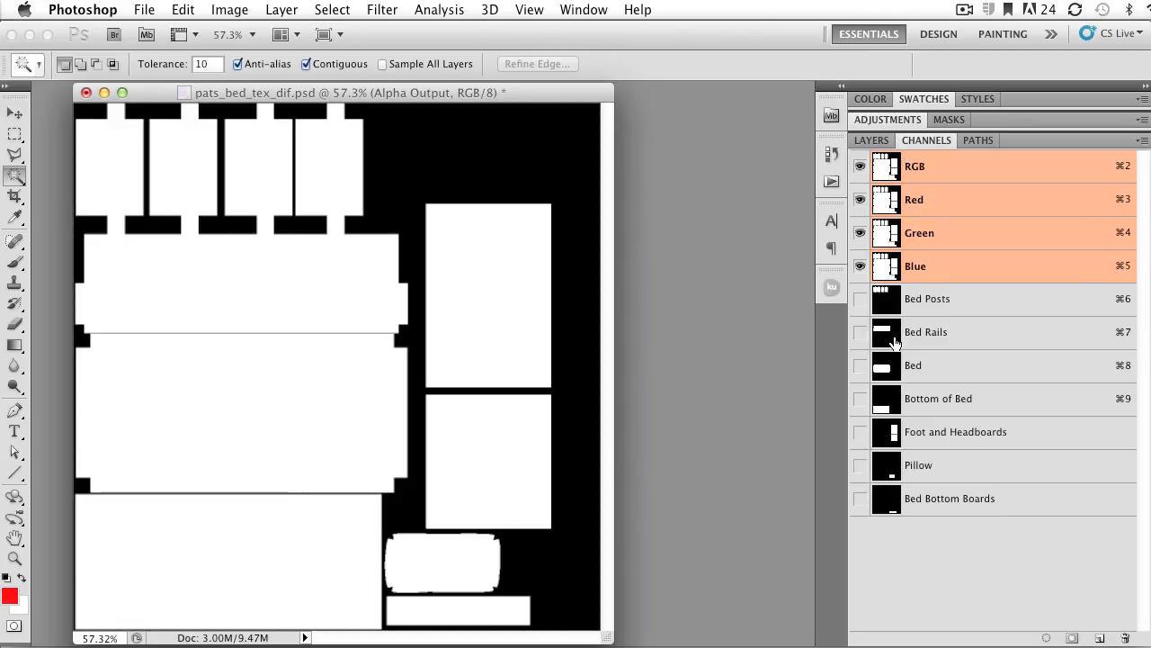
{"action": "left_click", "coordinate": [886, 270], "text": "super"}
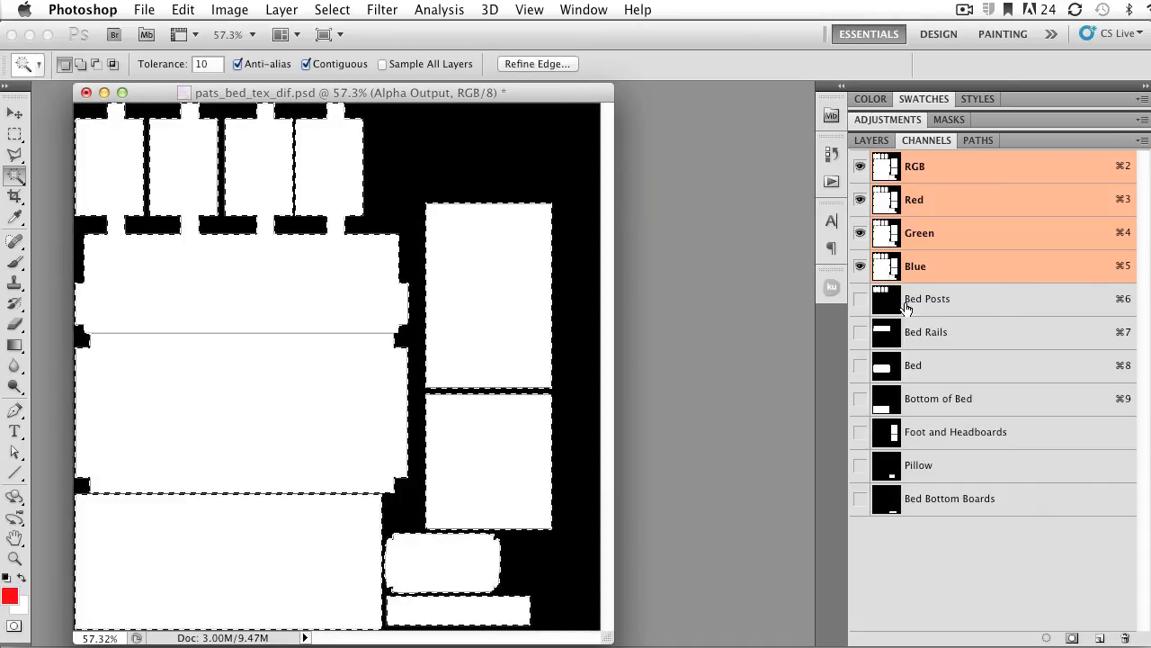
{"action": "left_click", "coordinate": [1099, 638]}
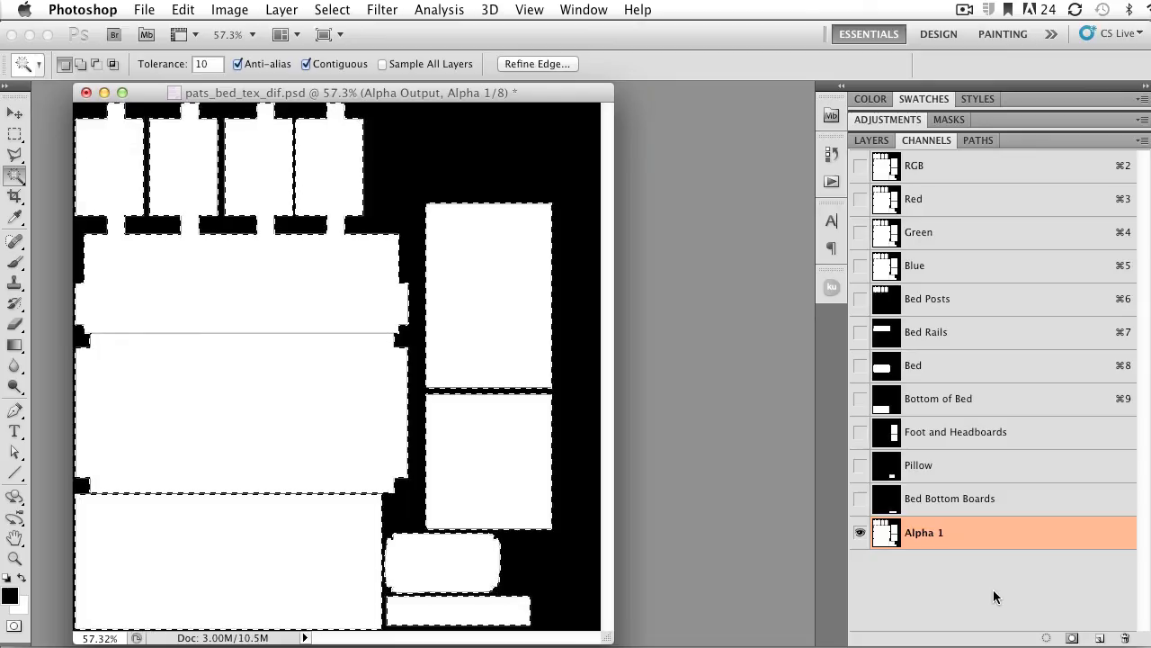
{"action": "key", "text": "super+d"}
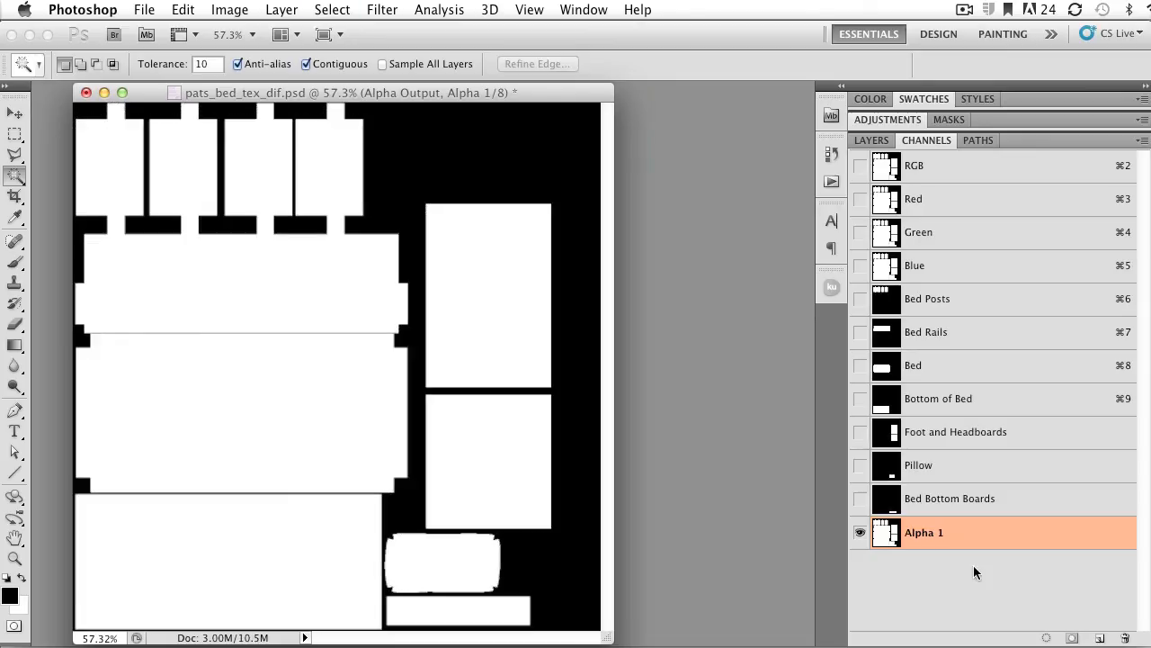
- Rename the new alpha channel to Pats Bed Alpha
{"action": "double_click", "coordinate": [916, 536]}
{"action": "type", "text": "Pats Bed Alpoah"}
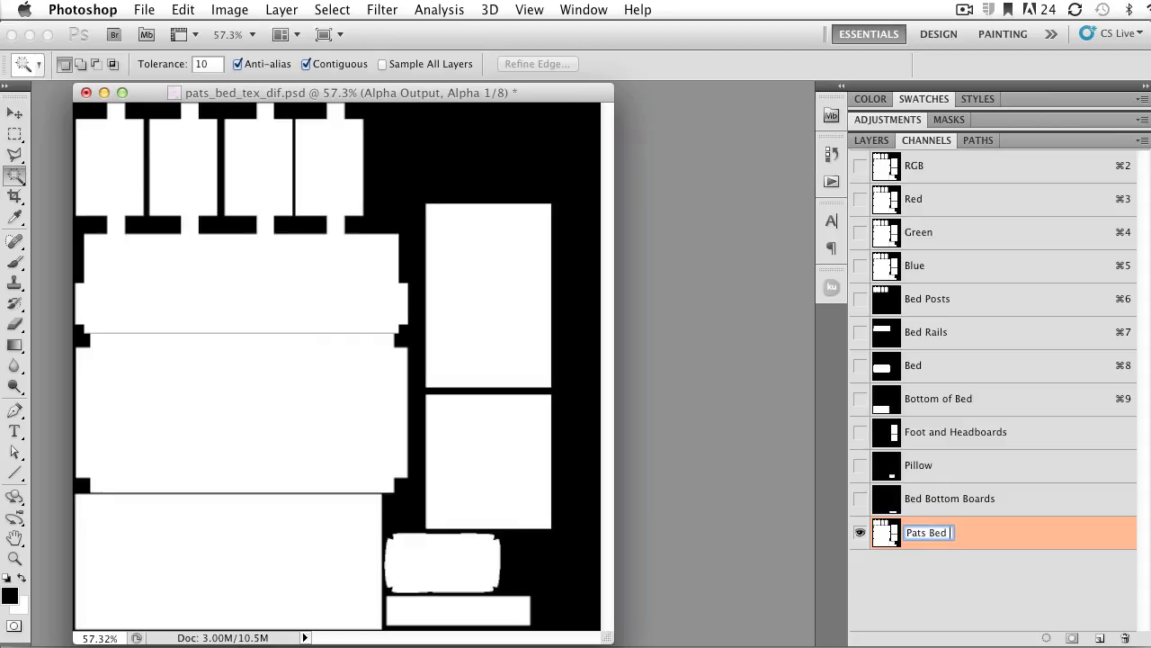
{"action": "key", "text": "BackSpace"}
{"action": "key", "text": "BackSpace"}
{"action": "key", "text": "BackSpace"}
{"action": "type", "text": "ha"}
{"action": "key", "text": "Return"}
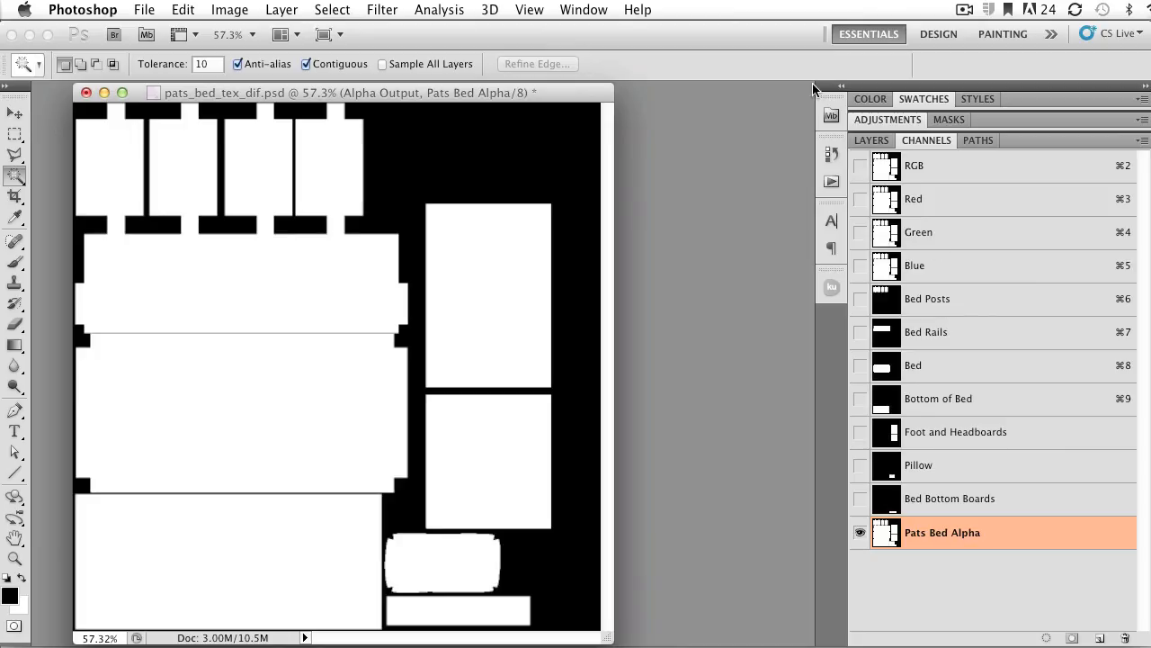
- Delete the Alpha Output layer and show the Ambient Occlusion Output layer
{"action": "left_click", "coordinate": [872, 140]}
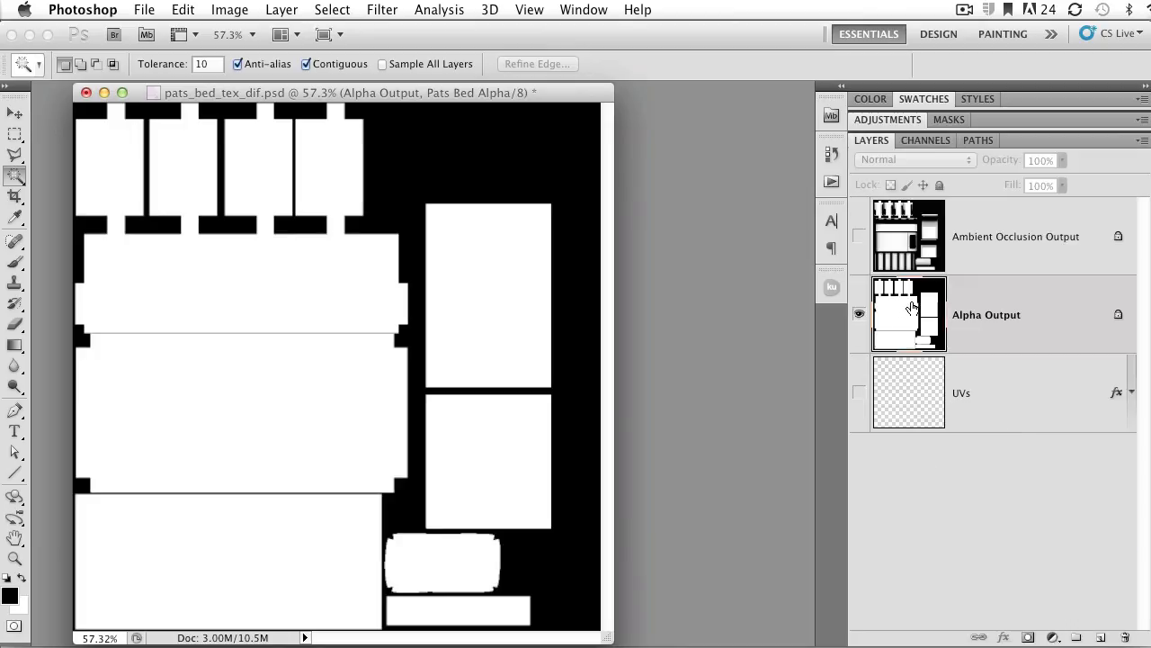
{"action": "left_click_drag", "start_coordinate": [908, 310], "coordinate": [1125, 637]}
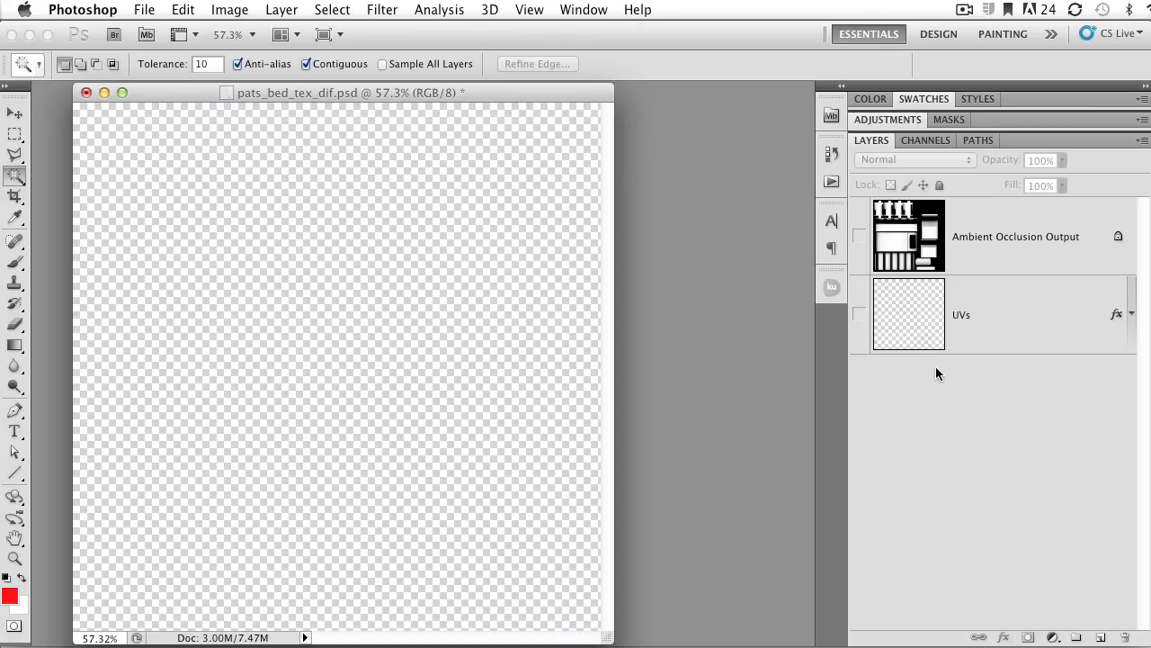
{"action": "left_click", "coordinate": [926, 141]}
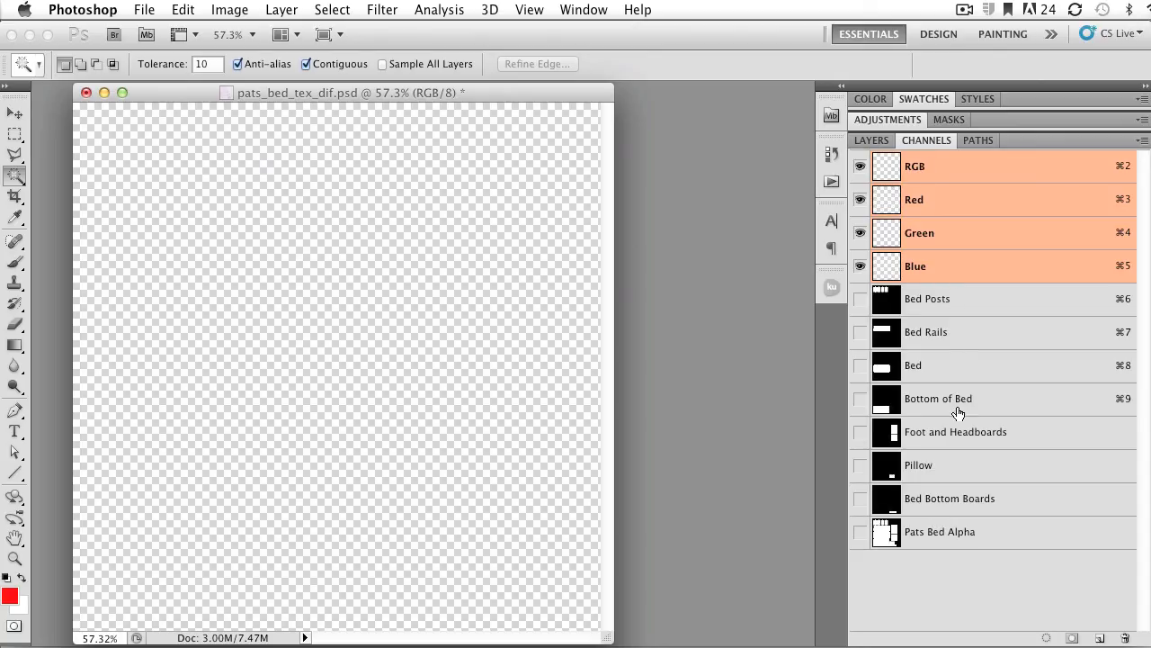
{"action": "left_click", "coordinate": [872, 140]}
{"action": "left_click", "coordinate": [859, 235]}
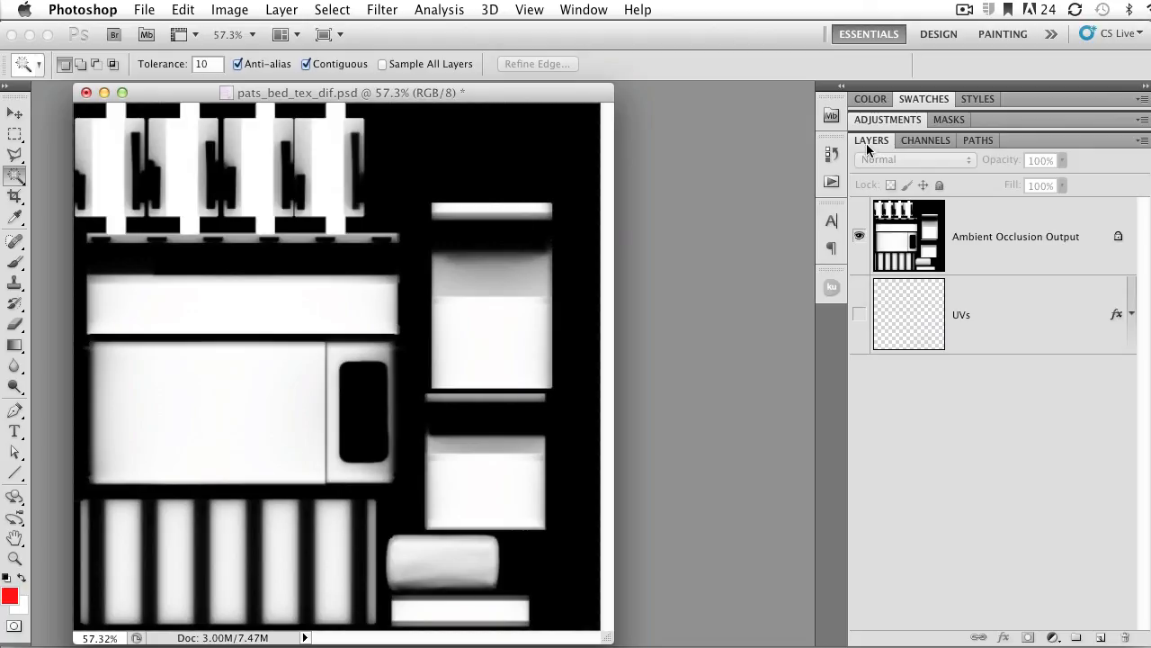
- Load the Pats Bed Alpha channel as a selection and use it as a layer mask on the Ambient Occlusion Output layer
{"action": "left_click", "coordinate": [938, 141]}
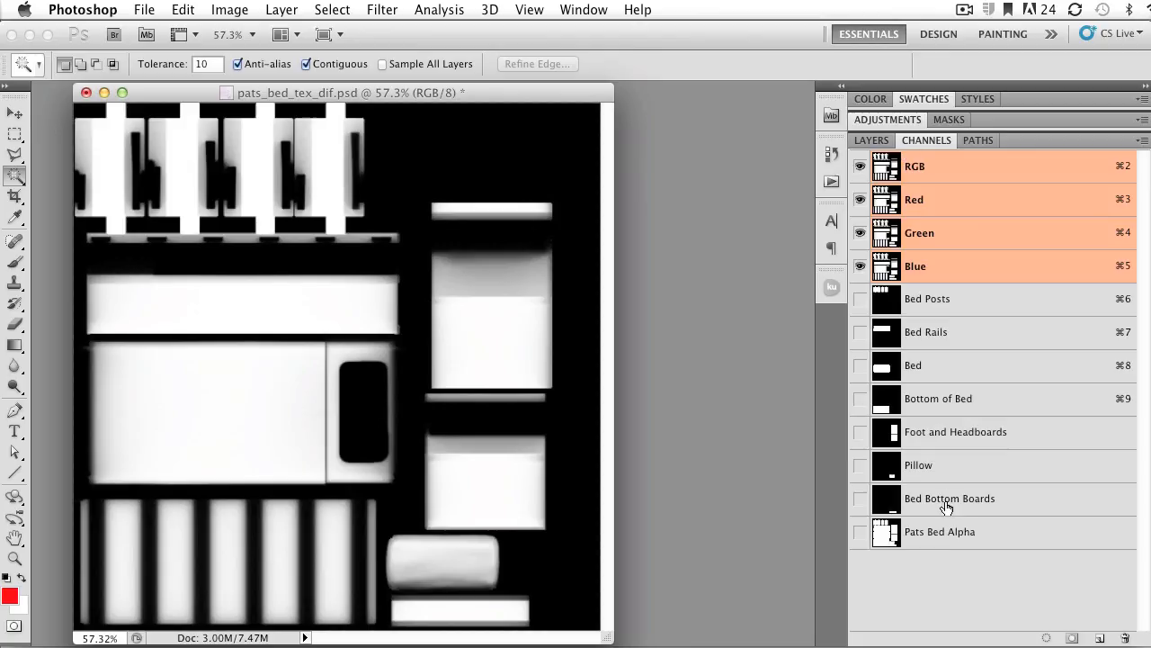
{"action": "left_click", "coordinate": [941, 537]}
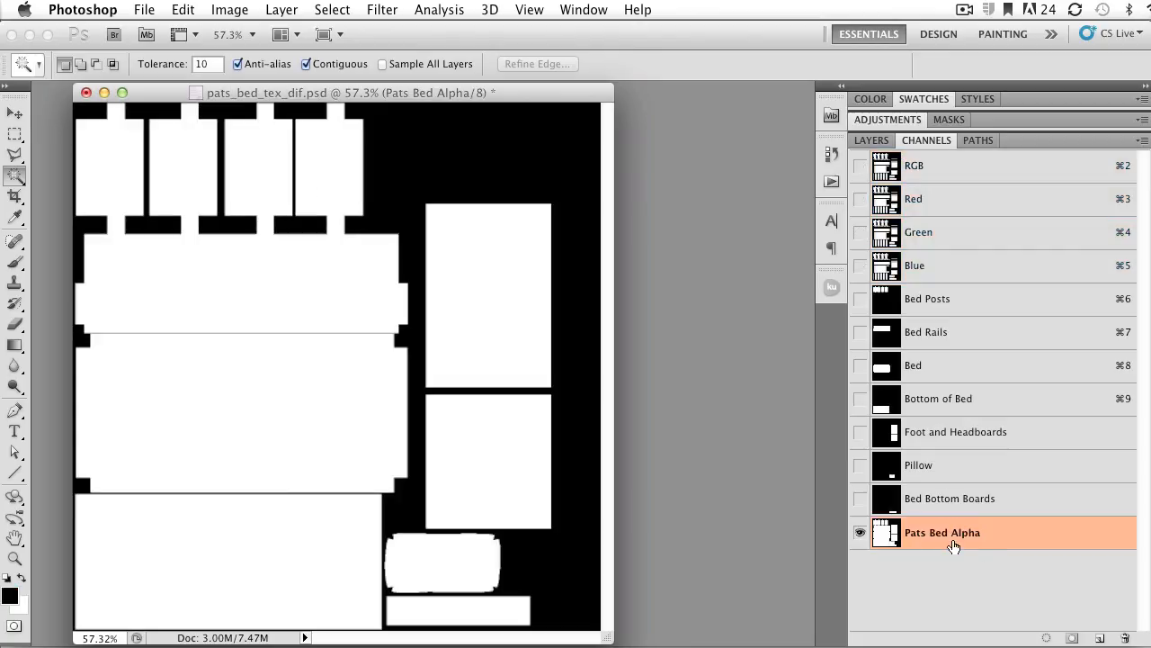
{"action": "left_click", "coordinate": [887, 534], "text": "super"}
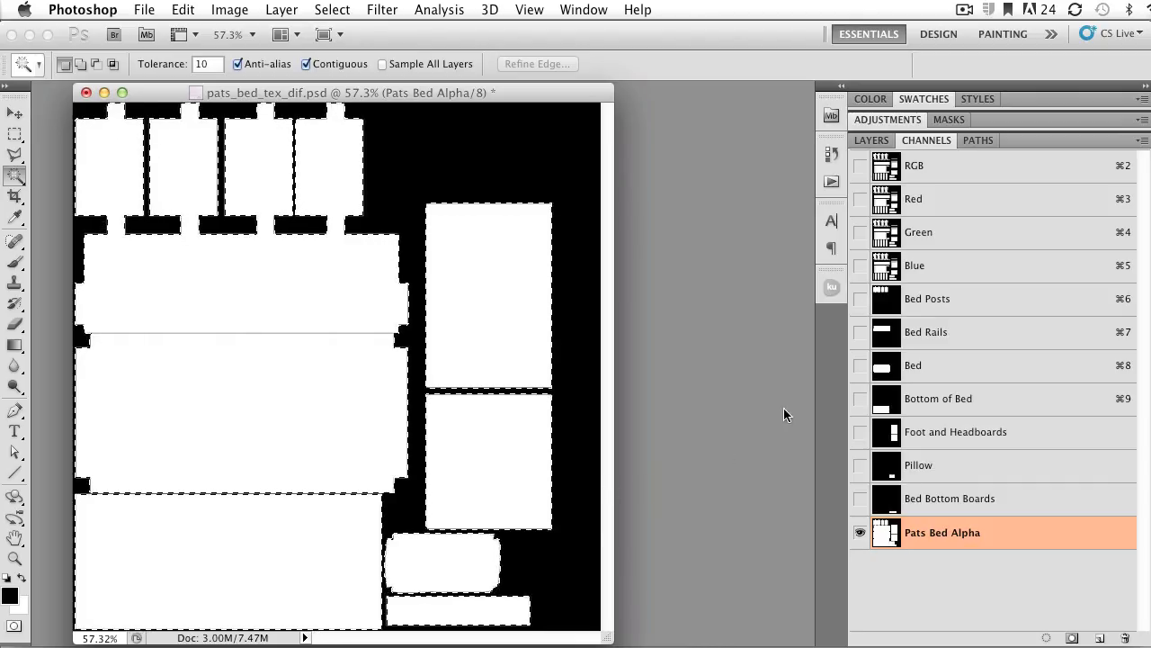
{"action": "left_click", "coordinate": [872, 141]}
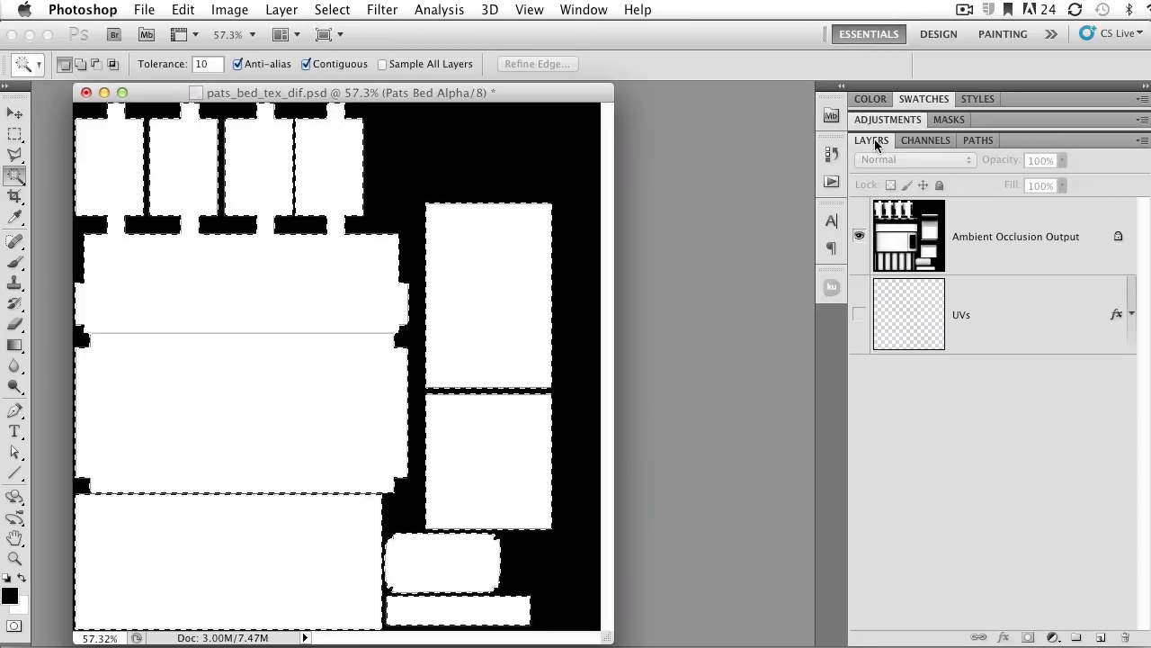
{"action": "left_click", "coordinate": [927, 225]}
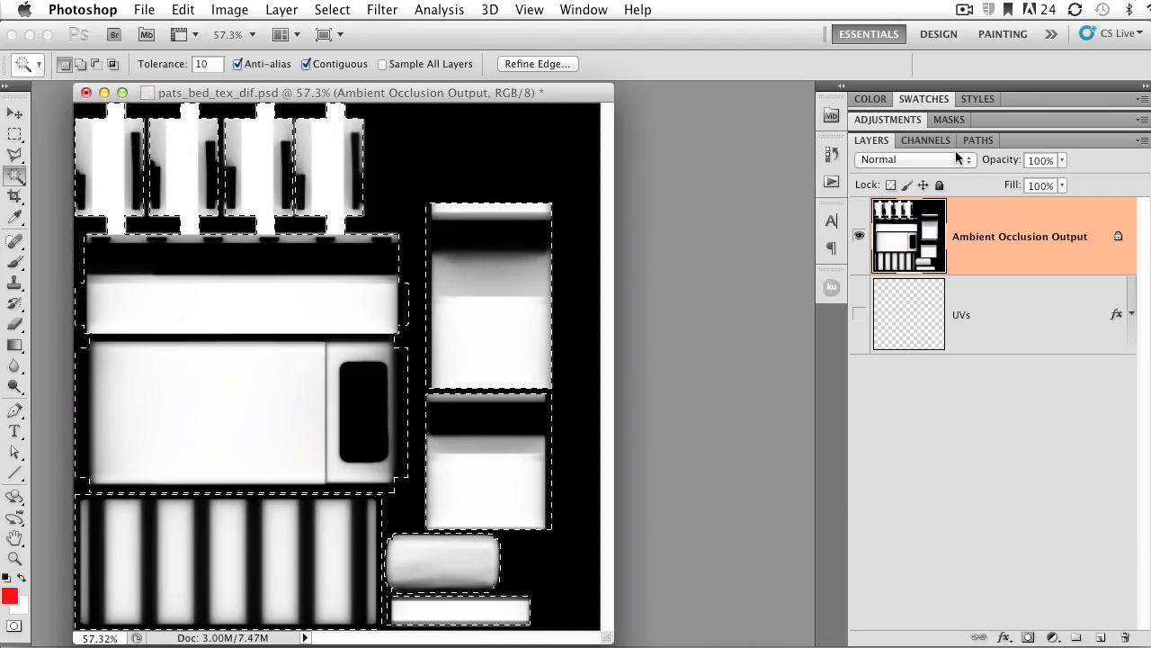
{"action": "left_click", "coordinate": [930, 140]}
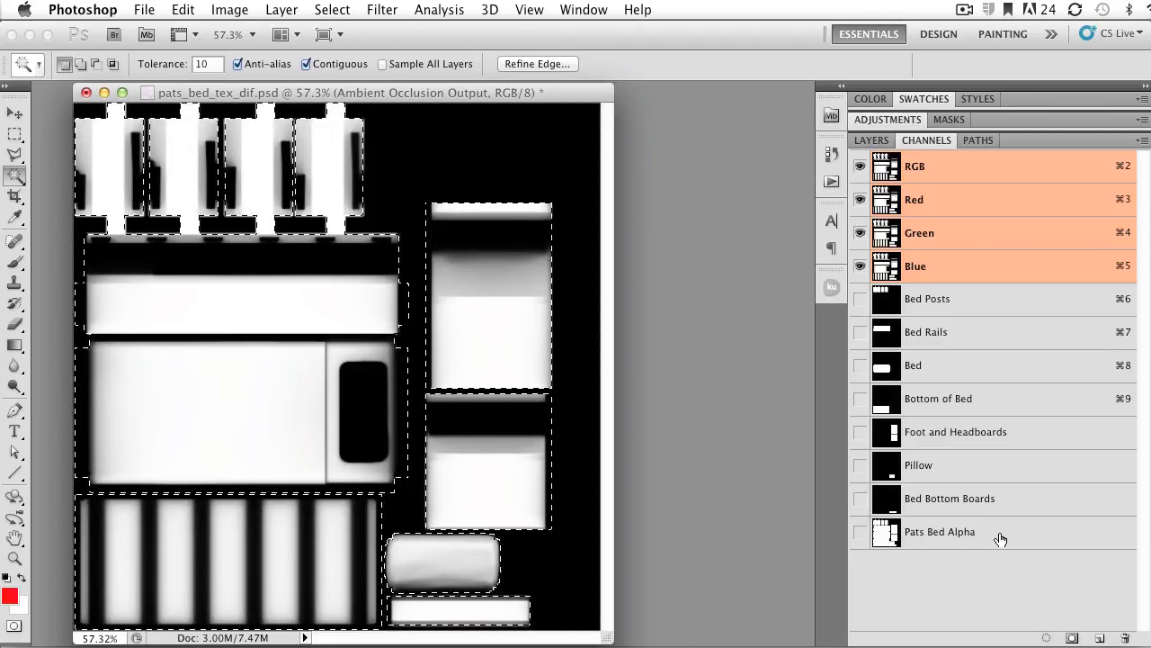
{"action": "left_click", "coordinate": [871, 140]}
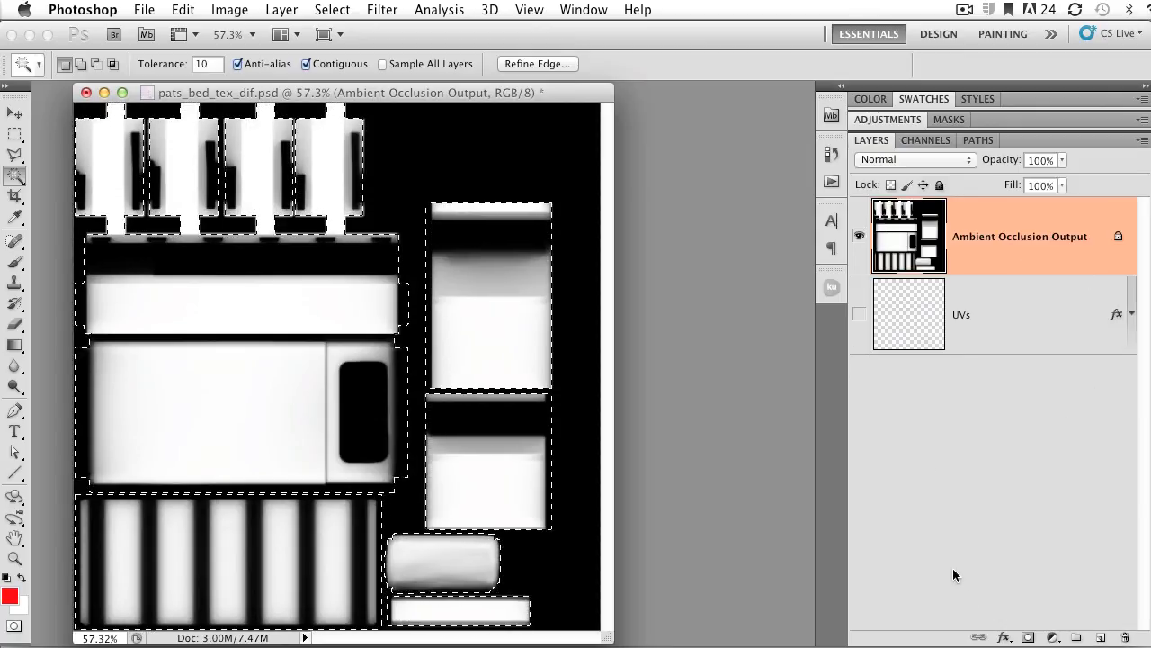
{"action": "left_click", "coordinate": [1027, 637]}
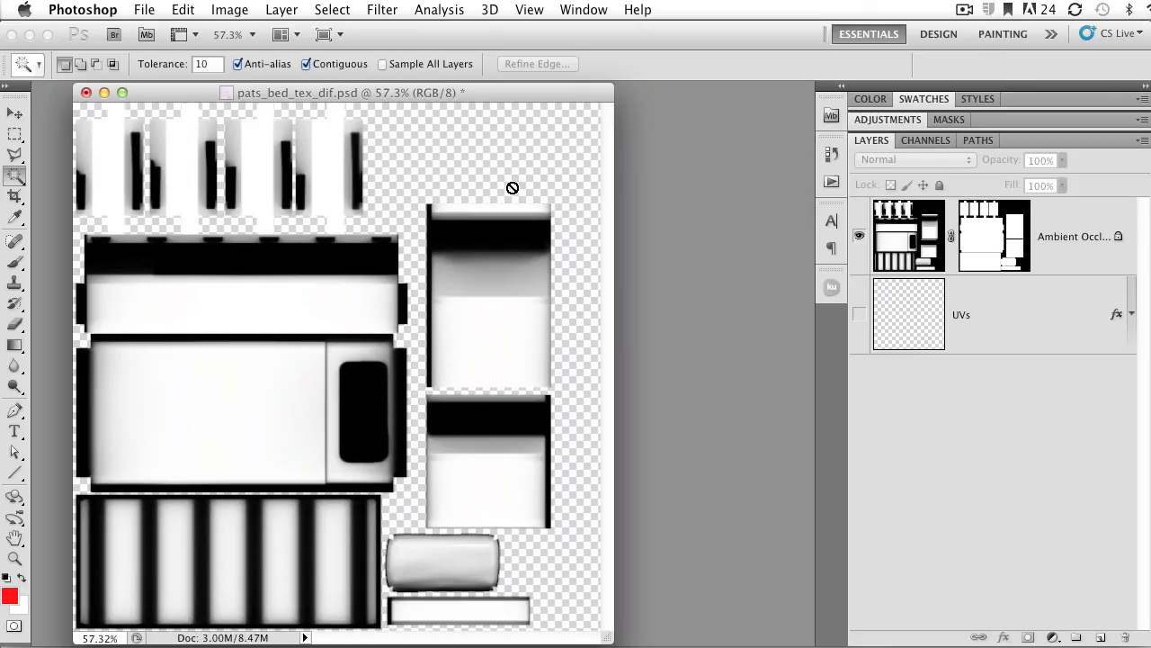
- Show the UVs layer and place it above the masked Ambient Occlusion Output layer
{"action": "left_click", "coordinate": [925, 259]}
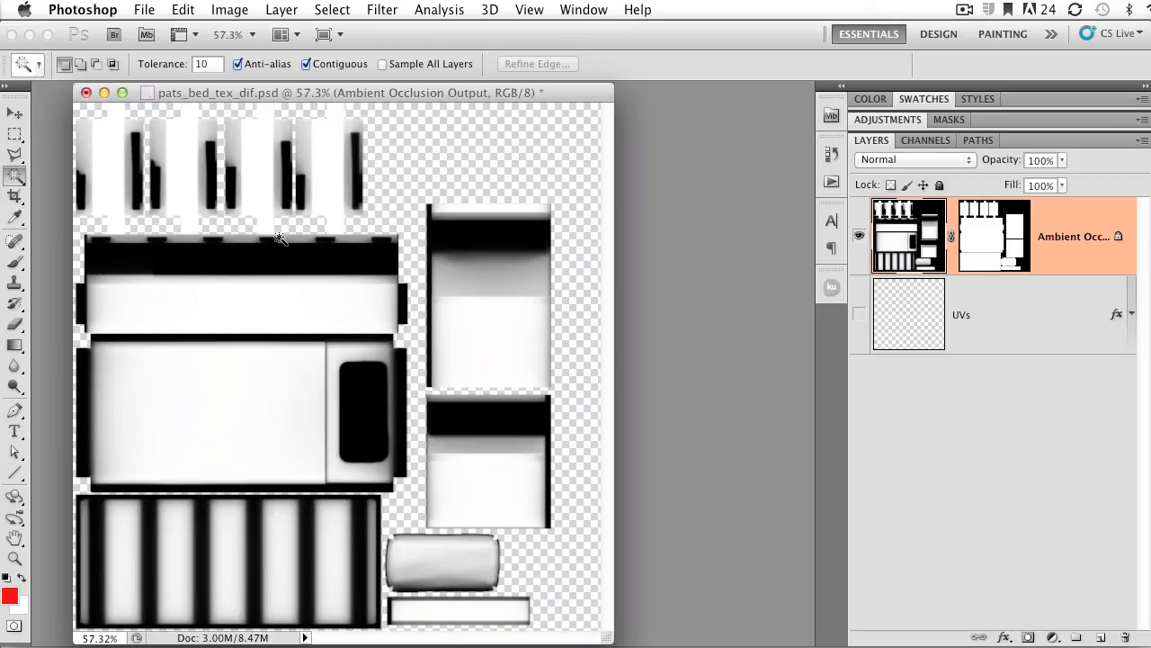
{"action": "left_click", "coordinate": [859, 314]}
{"action": "left_click_drag", "start_coordinate": [891, 327], "coordinate": [902, 205]}
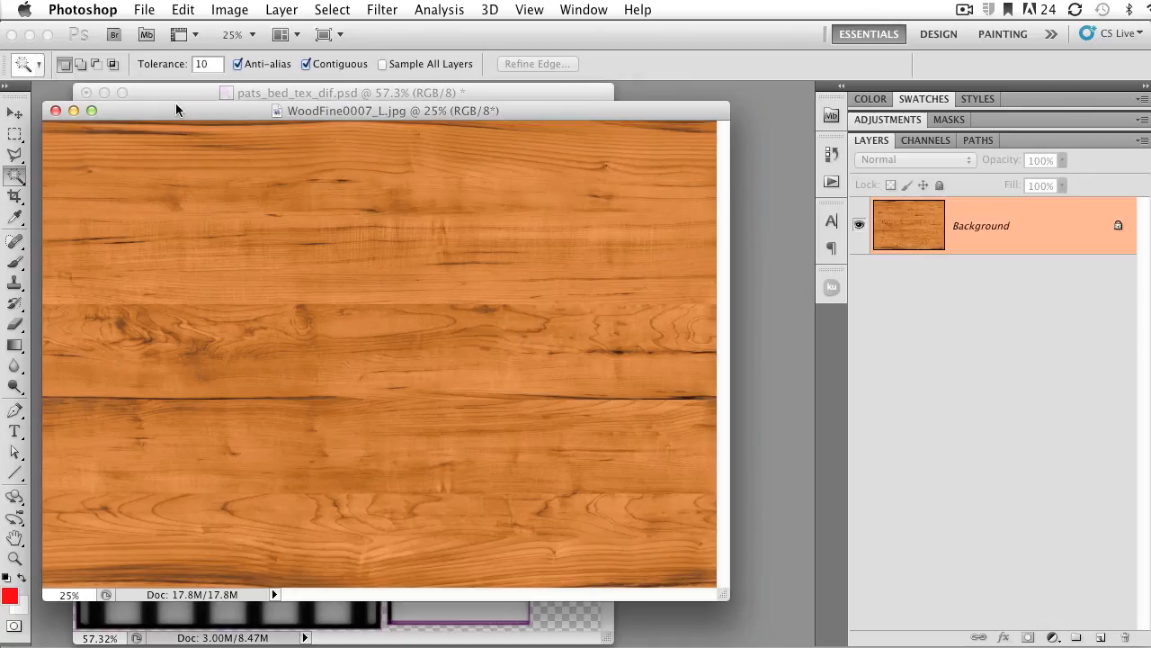
- Copy the WoodFine0007_L.jpg background into pats_bed_tex_dif.psd as a new layer and close the wood image
{"action": "left_click_drag", "start_coordinate": [176, 108], "coordinate": [281, 135]}
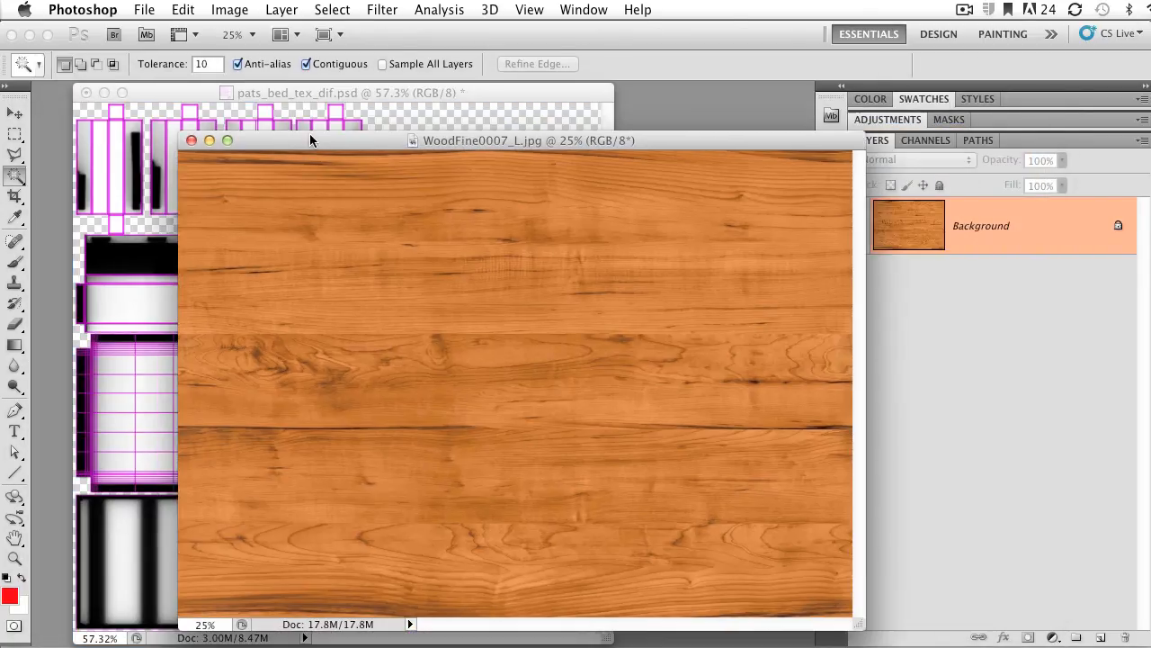
{"action": "left_click_drag", "start_coordinate": [909, 236], "coordinate": [467, 152]}
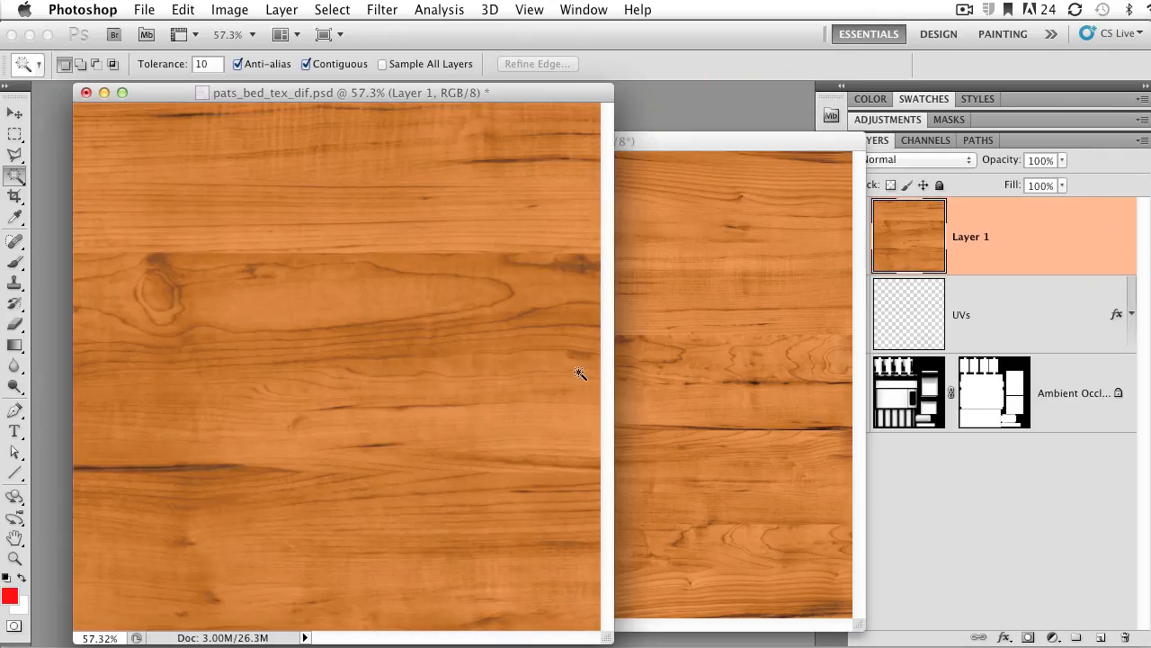
{"action": "left_click", "coordinate": [769, 225]}
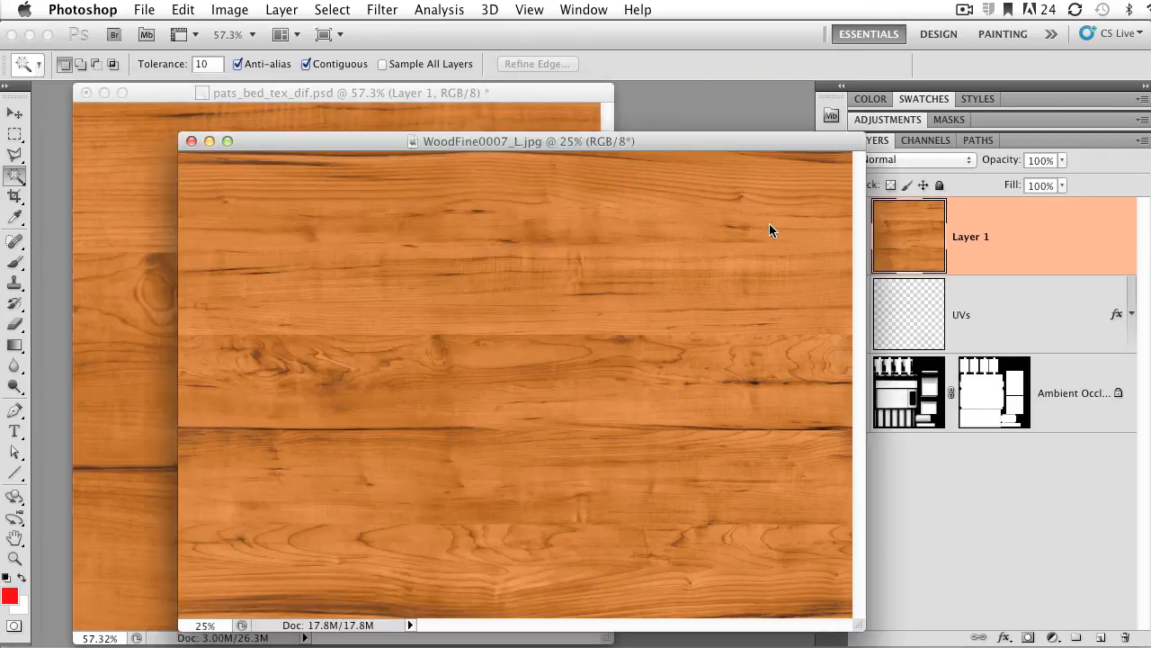
{"action": "left_click", "coordinate": [191, 142]}
{"action": "left_click", "coordinate": [222, 250]}
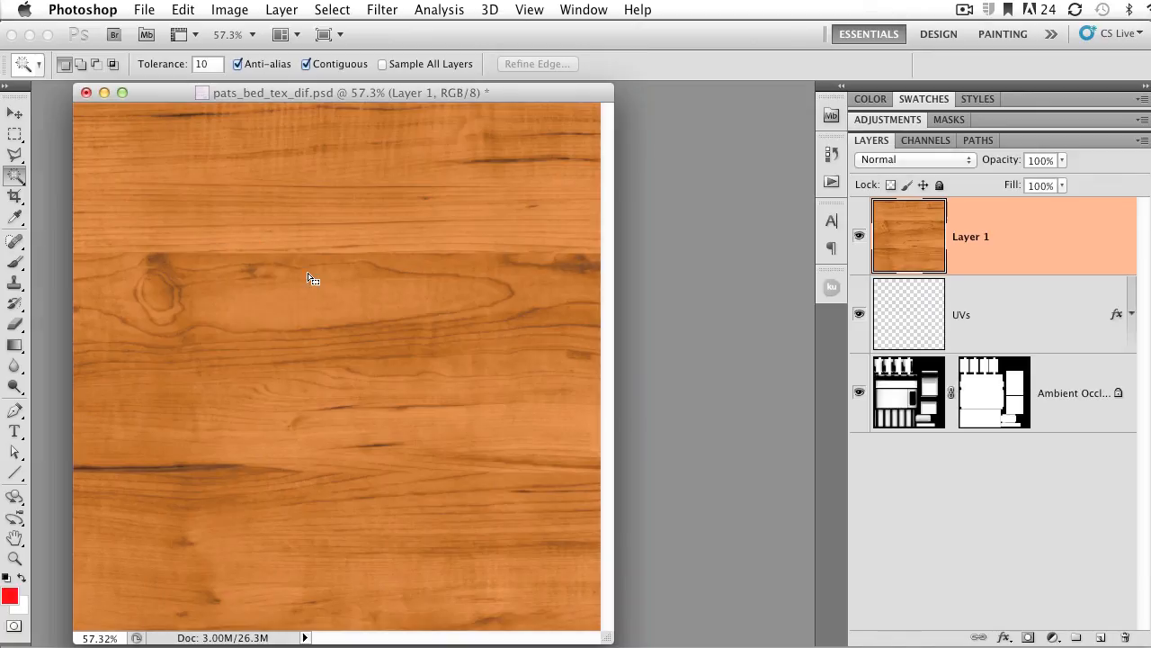
- Move the oversized wood layer down and right until its upper-left corner lies inside the canvas
{"action": "key", "text": "super+d"}
{"action": "key", "text": "v"}
{"action": "left_click_drag", "start_coordinate": [232, 233], "coordinate": [538, 358]}
{"action": "left_click_drag", "start_coordinate": [301, 276], "coordinate": [391, 366]}
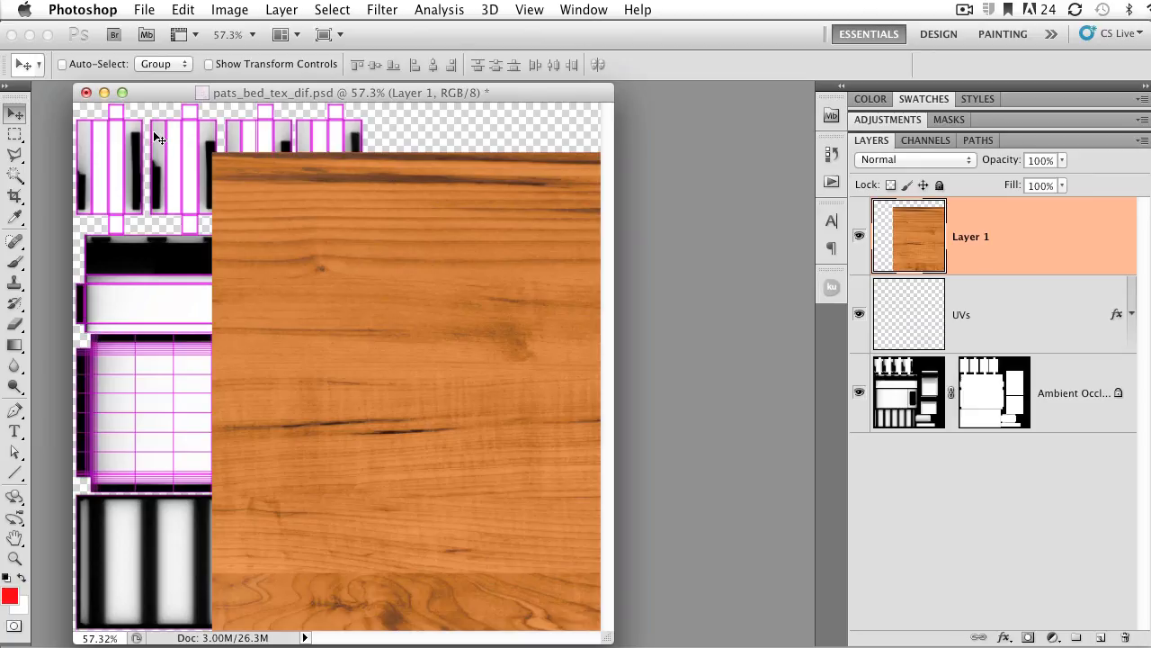
{"action": "left_click_drag", "start_coordinate": [314, 229], "coordinate": [288, 243]}
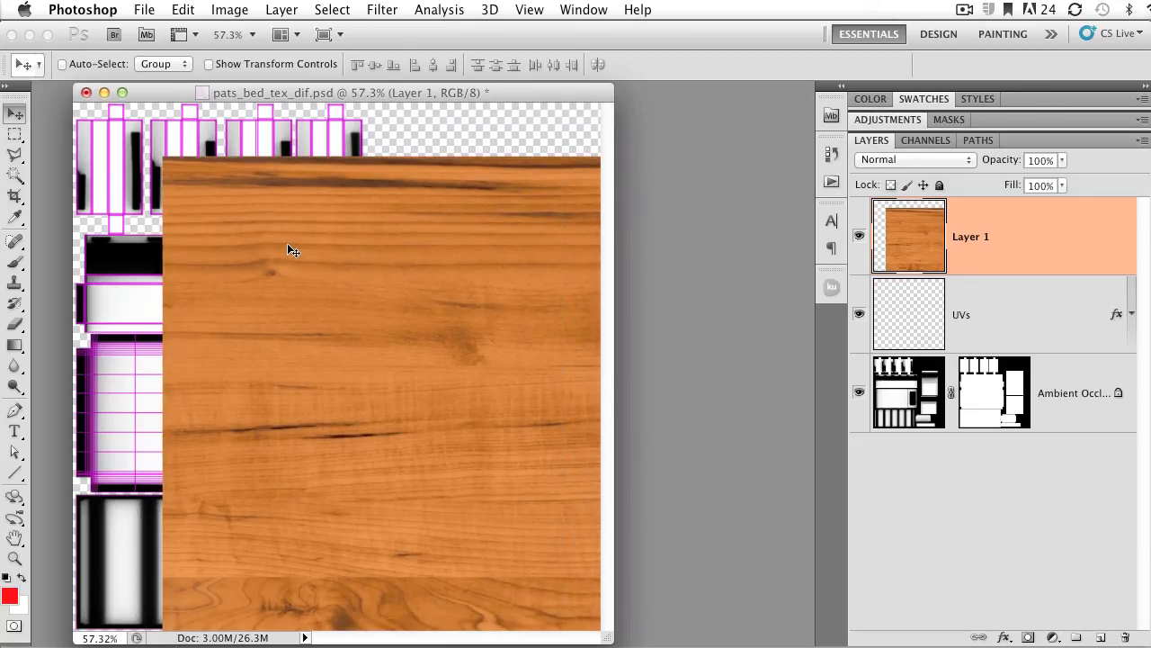
- Start a free transform on the wood layer and scale it proportionally to about 26.6%, keeping it over the canvas
{"action": "left_click", "coordinate": [183, 9]}
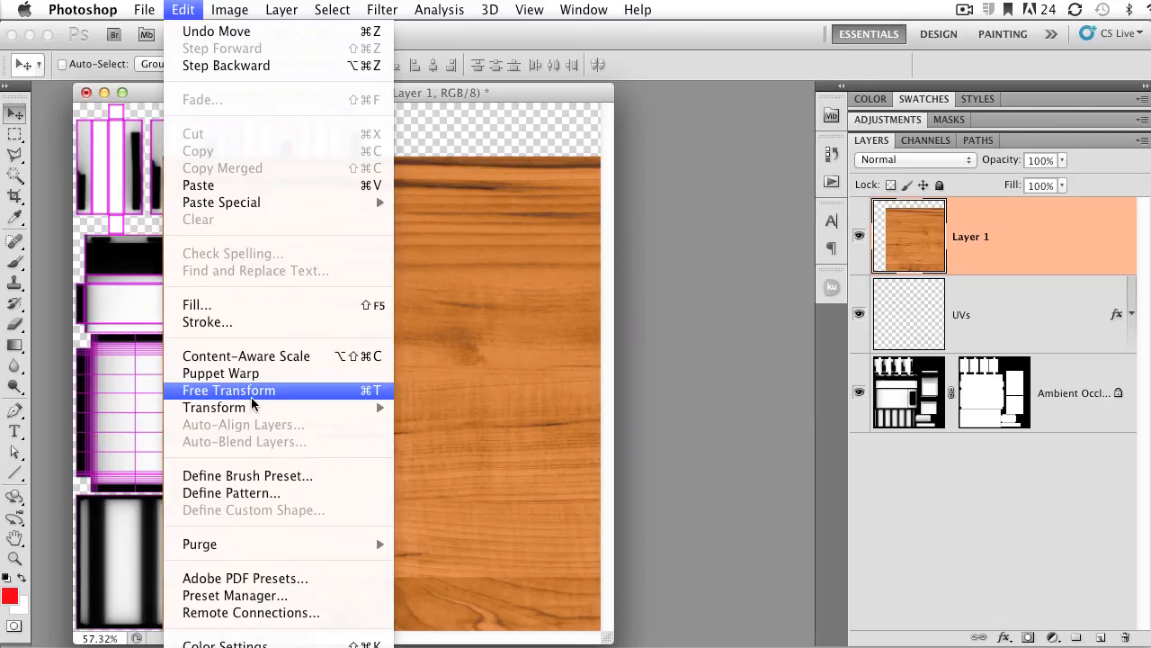
{"action": "key", "text": "super+t"}
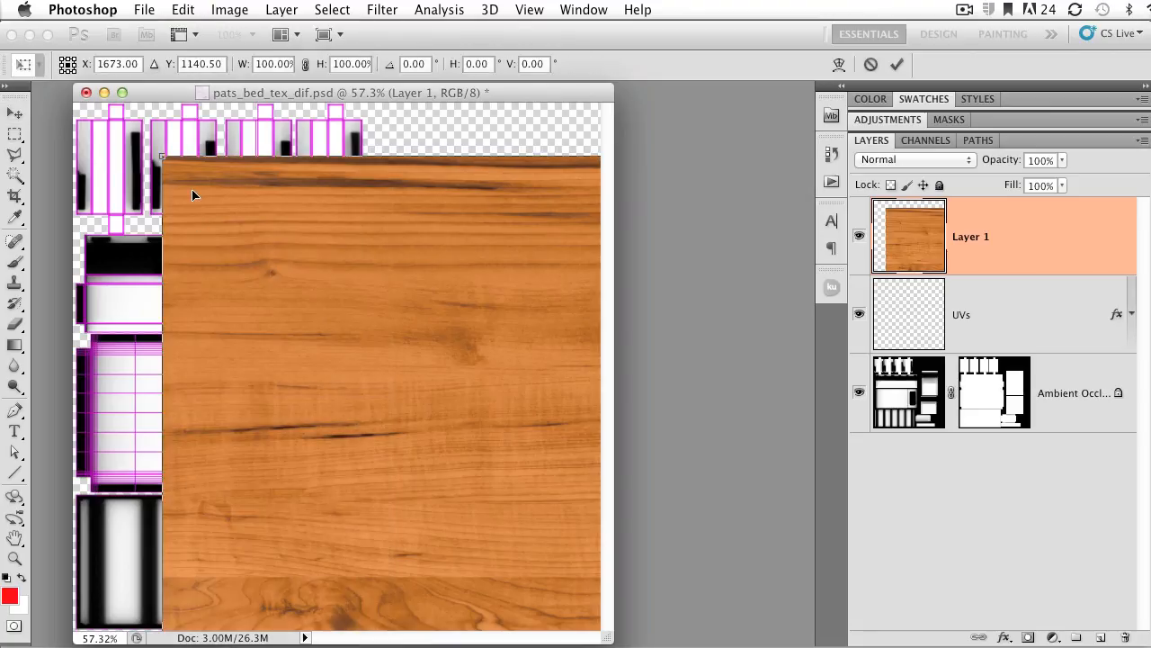
{"action": "left_click_drag", "start_coordinate": [292, 231], "coordinate": [231, 213]}
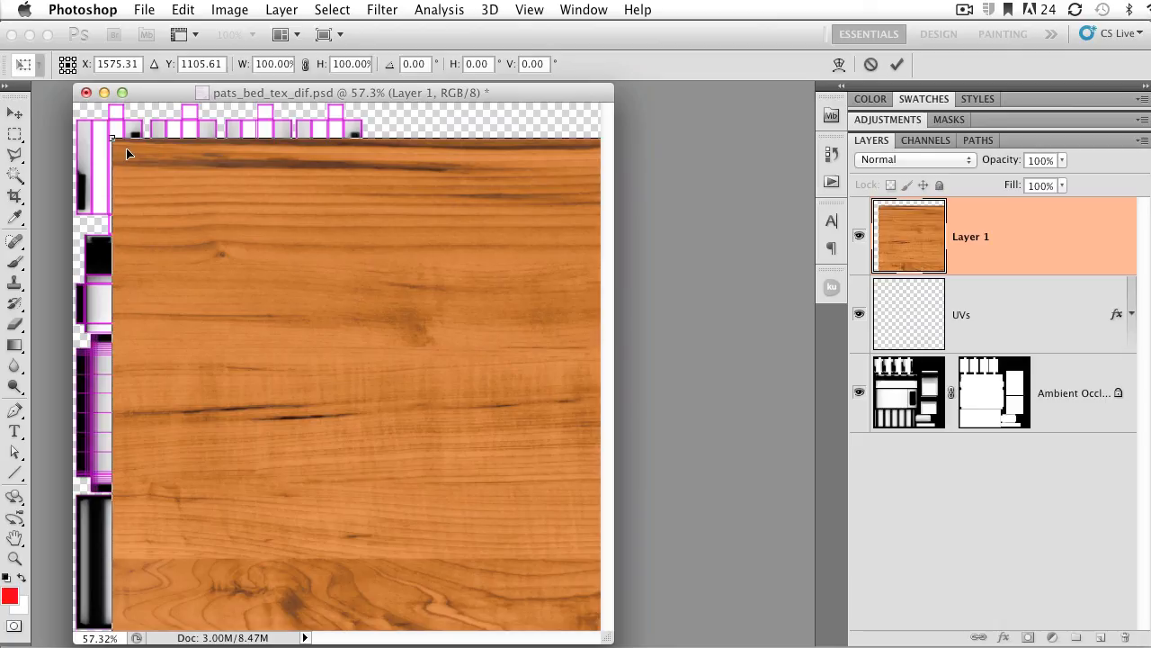
{"action": "left_click_drag", "start_coordinate": [113, 139], "coordinate": [519, 432], "text": "shift"}
{"action": "left_click_drag", "start_coordinate": [547, 468], "coordinate": [273, 260]}
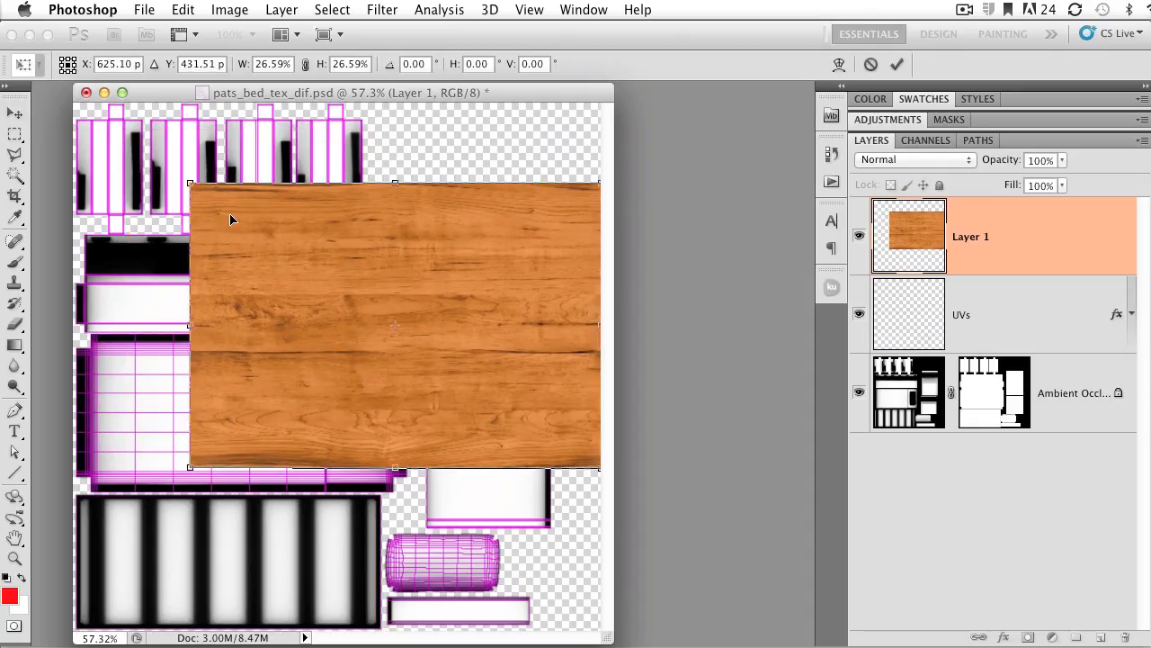
- Rotate the wood layer by -90° so its grain runs vertically, and reposition it over the middle of the canvas
{"action": "left_click_drag", "start_coordinate": [204, 145], "coordinate": [288, 425]}
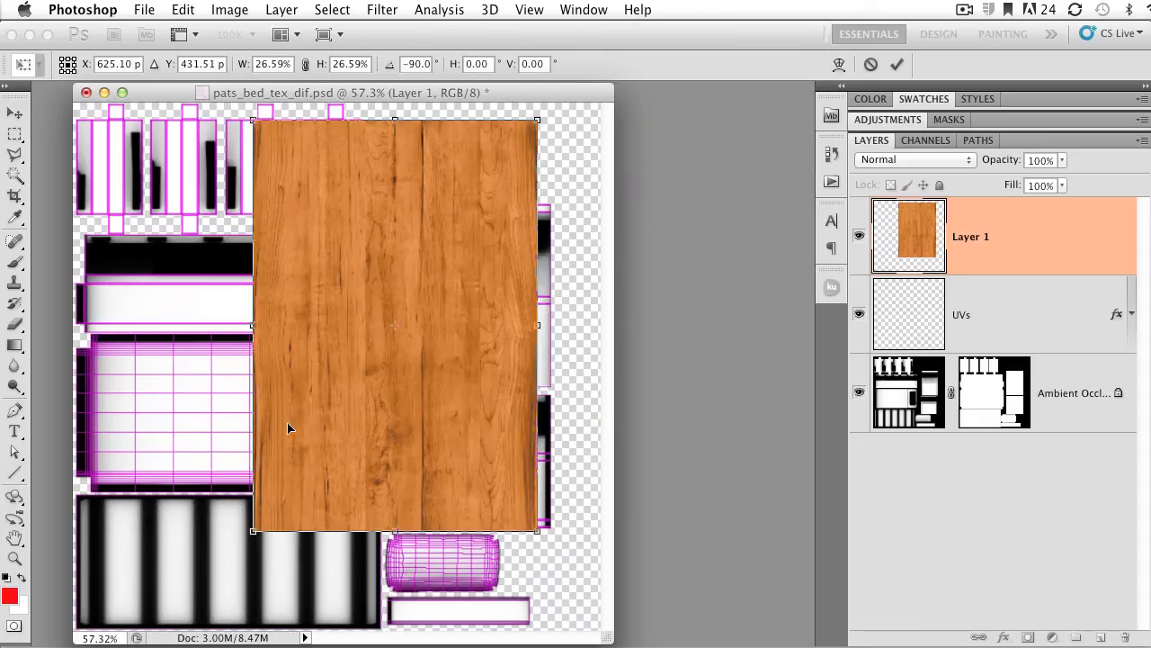
{"action": "left_click_drag", "start_coordinate": [335, 266], "coordinate": [361, 356]}
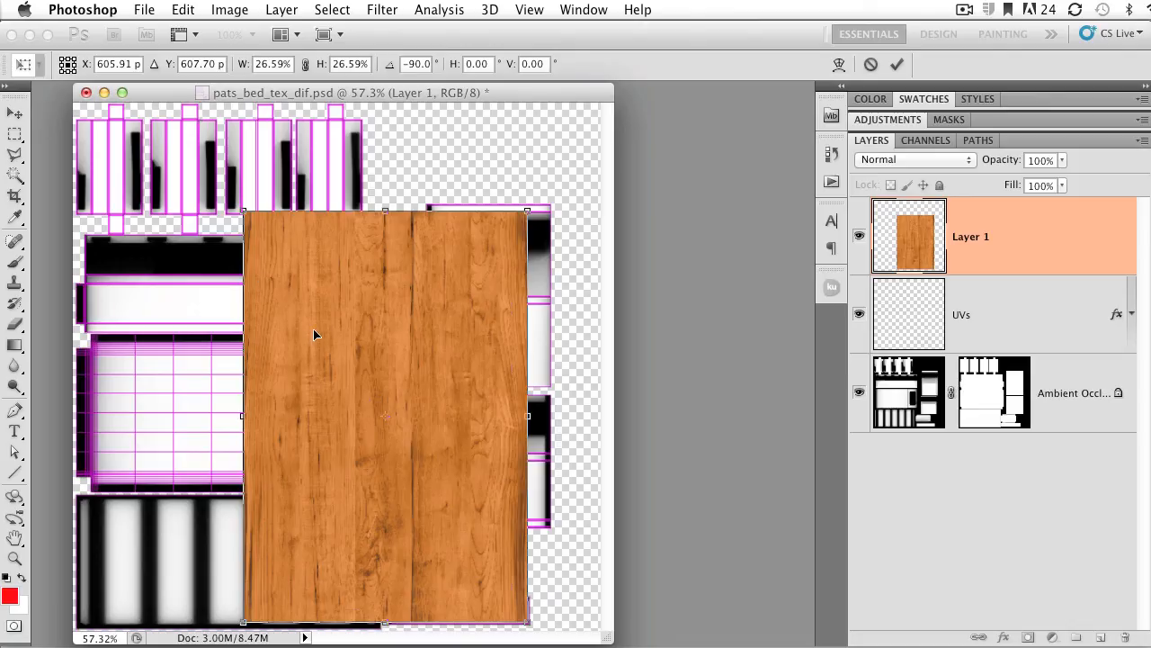
{"action": "left_click_drag", "start_coordinate": [314, 334], "coordinate": [268, 285]}
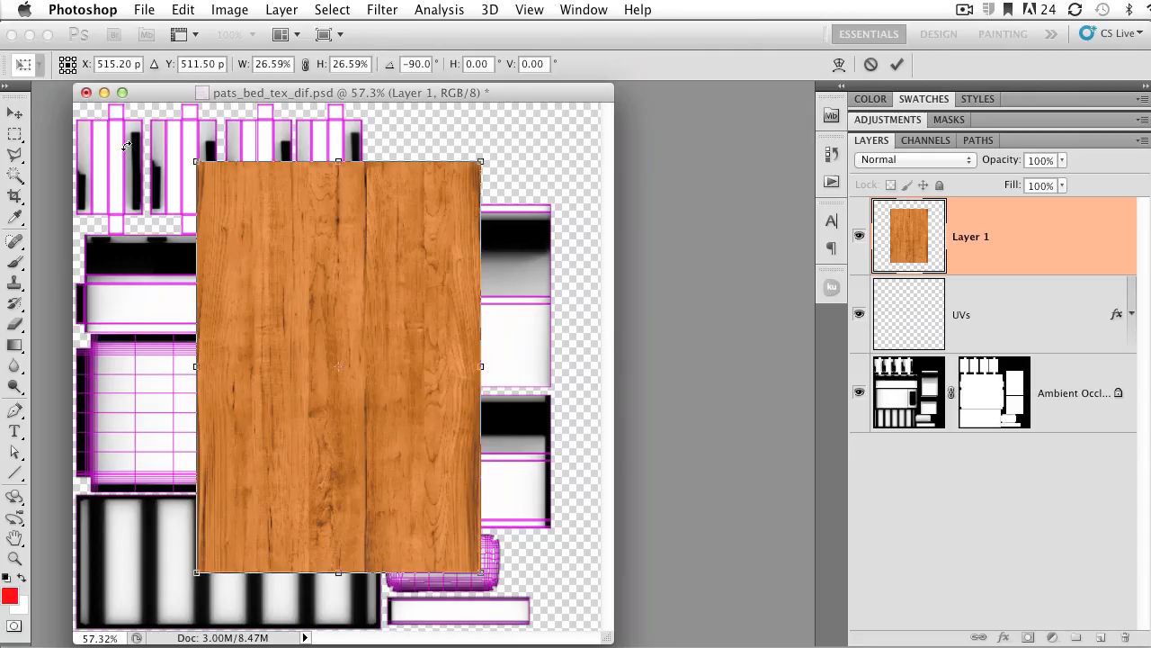
- Place the wood over the four bed post UVs, stretch its height scale to about 27.5% to cover them, and apply the transform
{"action": "left_click_drag", "start_coordinate": [234, 239], "coordinate": [128, 37]}
{"action": "left_click_drag", "start_coordinate": [153, 237], "coordinate": [164, 210]}
{"action": "left_click_drag", "start_coordinate": [362, 163], "coordinate": [372, 162]}
{"action": "left_click_drag", "start_coordinate": [265, 195], "coordinate": [265, 190]}
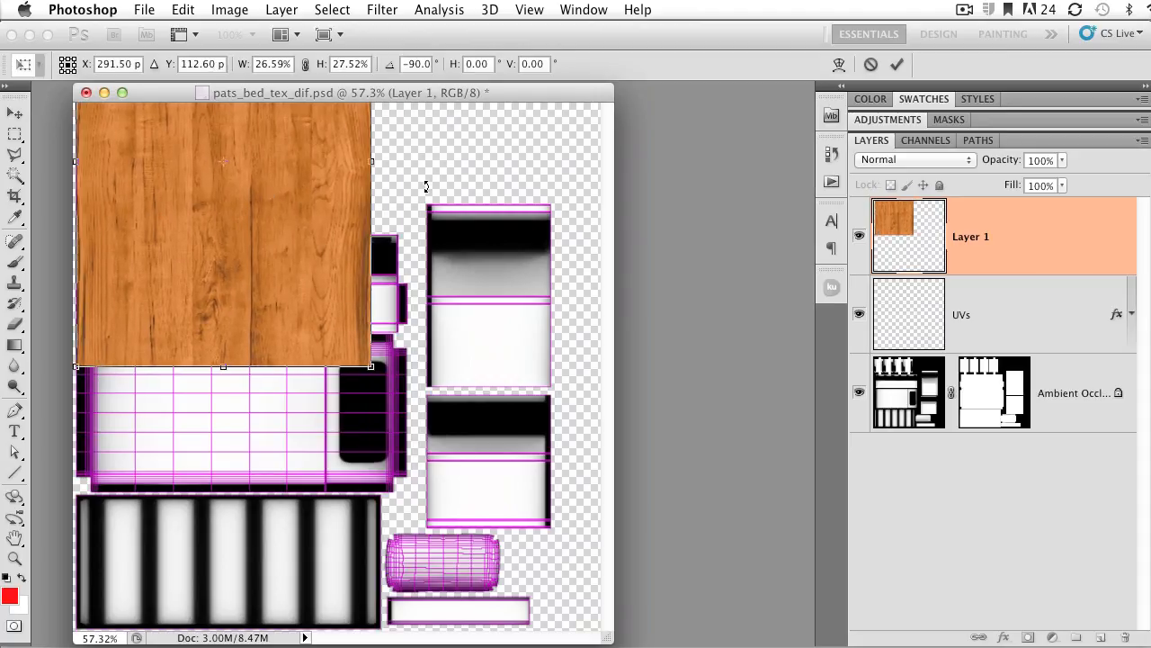
{"action": "left_click", "coordinate": [893, 68]}
{"action": "left_click", "coordinate": [900, 69]}
- Move the UVs layer above the wood layer and leave no layer selected
{"action": "left_click", "coordinate": [937, 497]}
{"action": "left_click_drag", "start_coordinate": [889, 259], "coordinate": [891, 378]}
{"action": "left_click", "coordinate": [963, 537]}
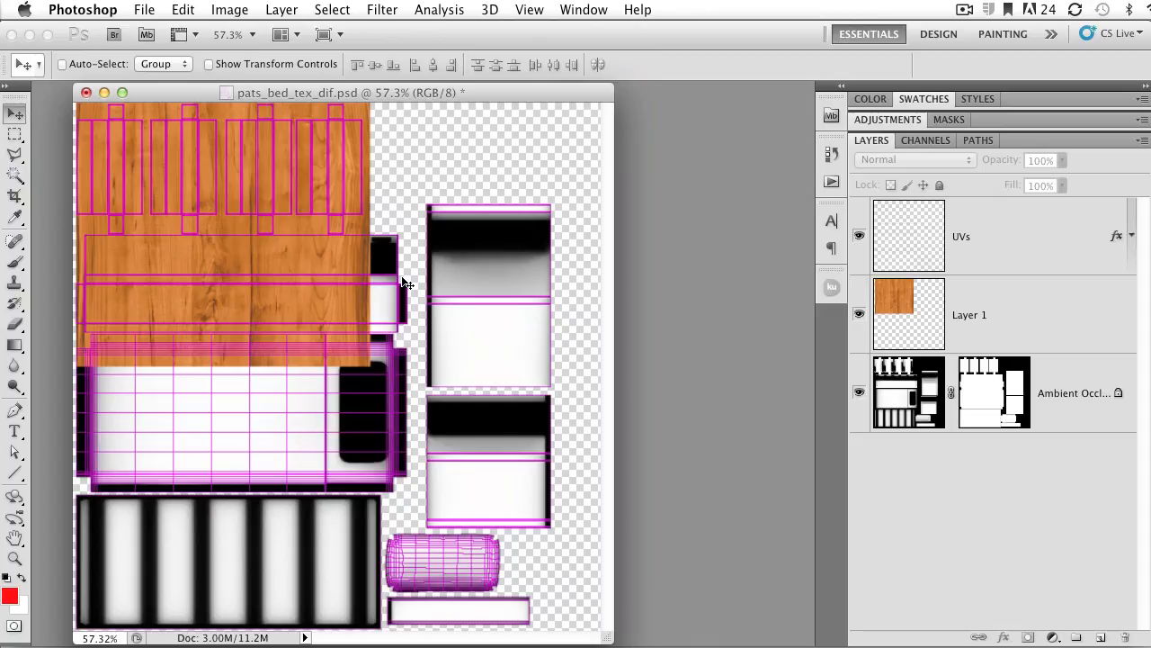
- Load the Bed Posts alpha channel as a selection and use it as a layer mask on the wood layer
{"action": "left_click", "coordinate": [931, 141]}
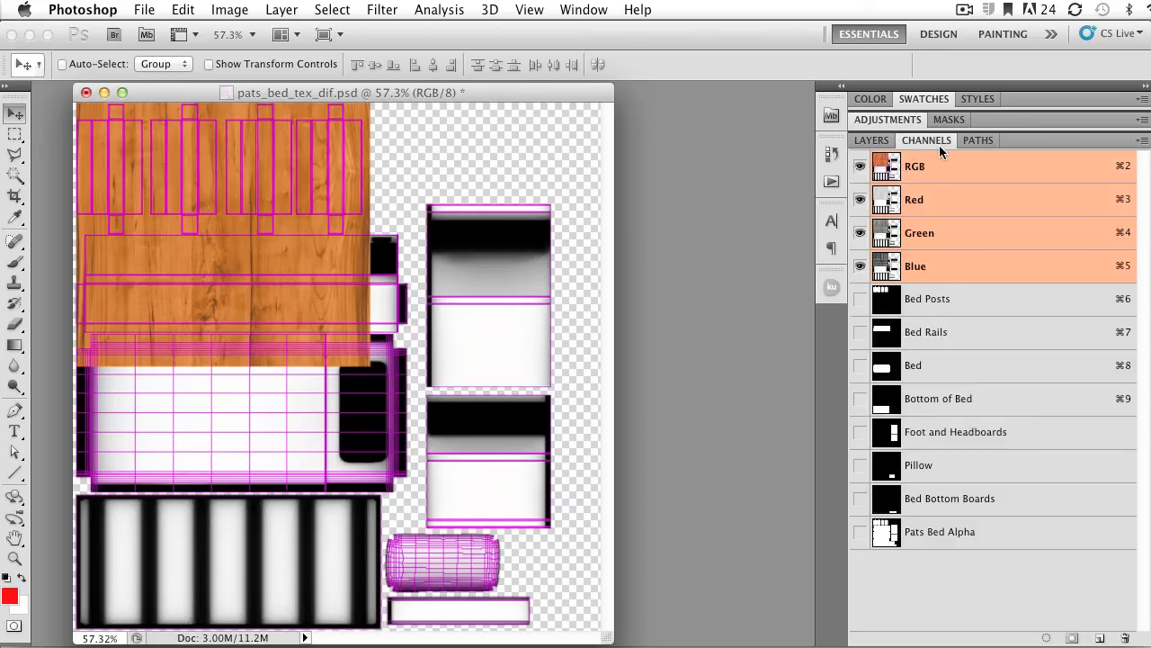
{"action": "left_click", "coordinate": [887, 302], "text": "super"}
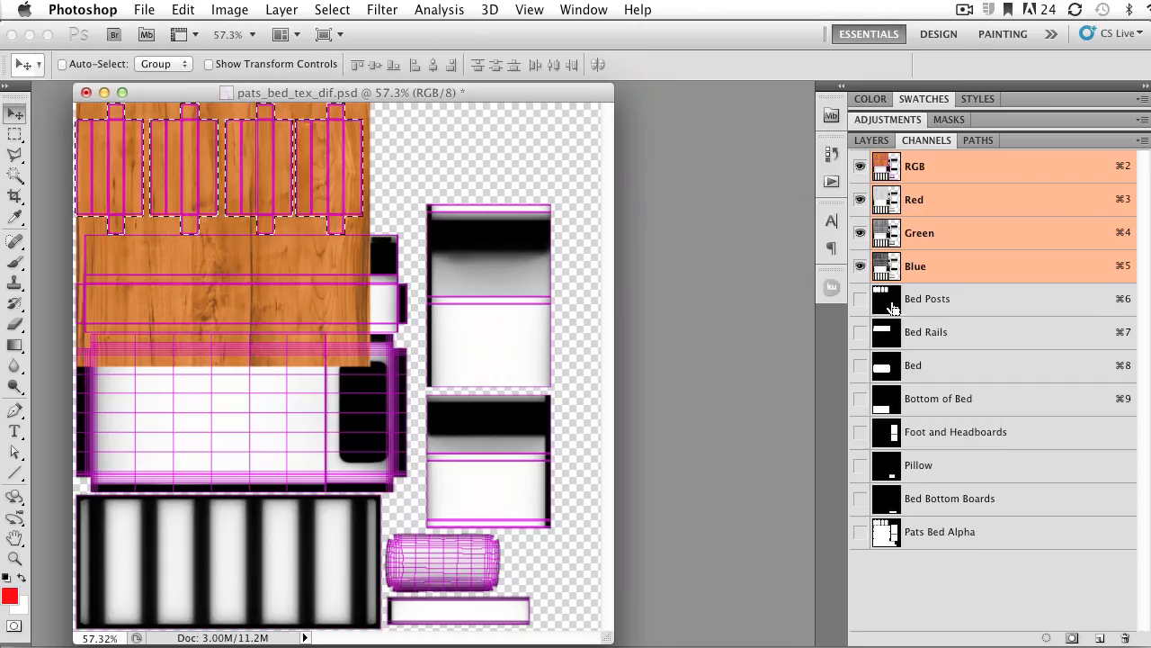
{"action": "key", "text": "F7"}
{"action": "left_click", "coordinate": [936, 315]}
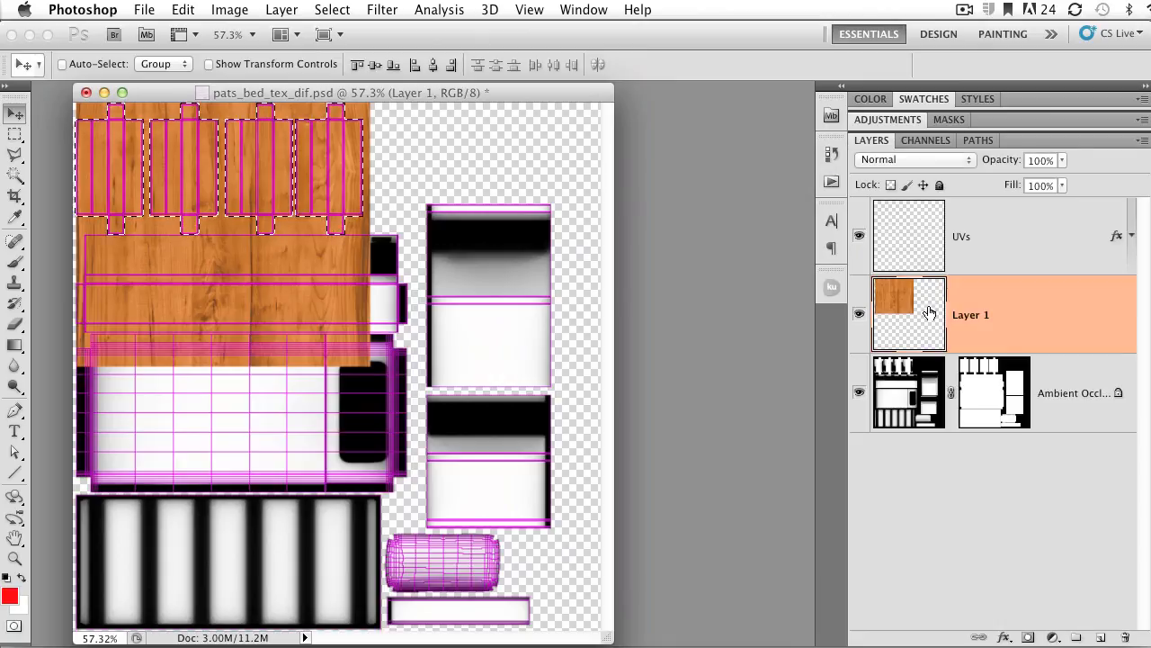
{"action": "left_click", "coordinate": [1028, 637]}
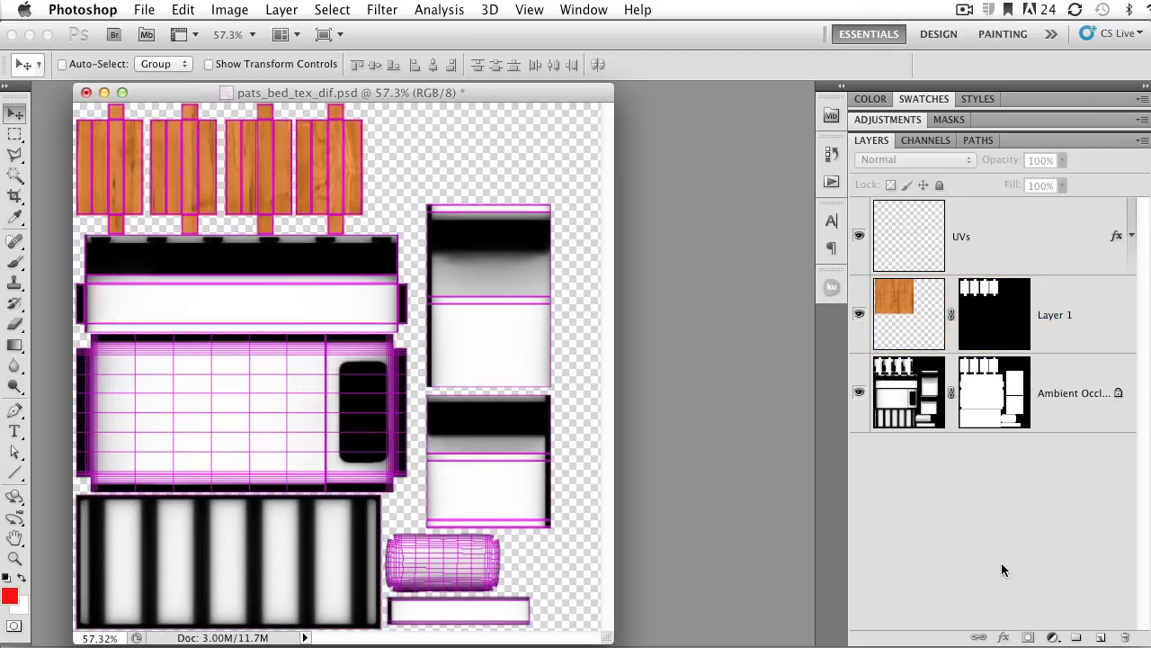
- Unlink the wood from its mask, shift the wood slightly downward within the bed posts, relink them and deselect the layer
{"action": "left_click", "coordinate": [951, 315]}
{"action": "left_click", "coordinate": [911, 313]}
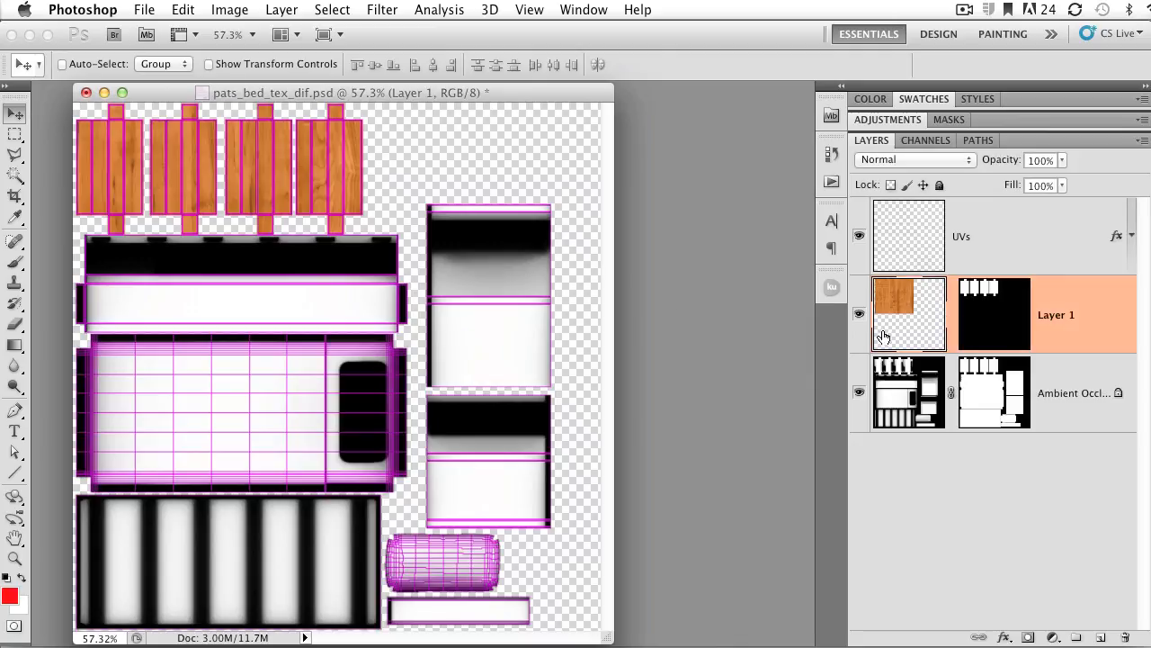
{"action": "left_click_drag", "start_coordinate": [296, 155], "coordinate": [293, 181]}
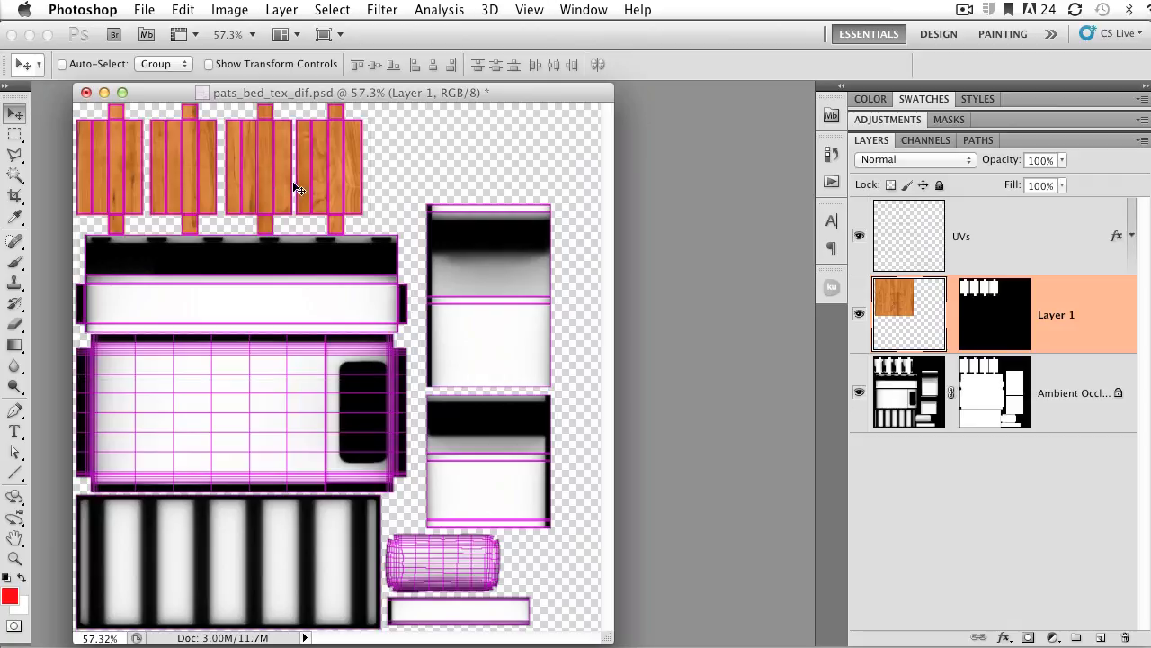
{"action": "left_click", "coordinate": [951, 313]}
{"action": "left_click", "coordinate": [874, 429]}
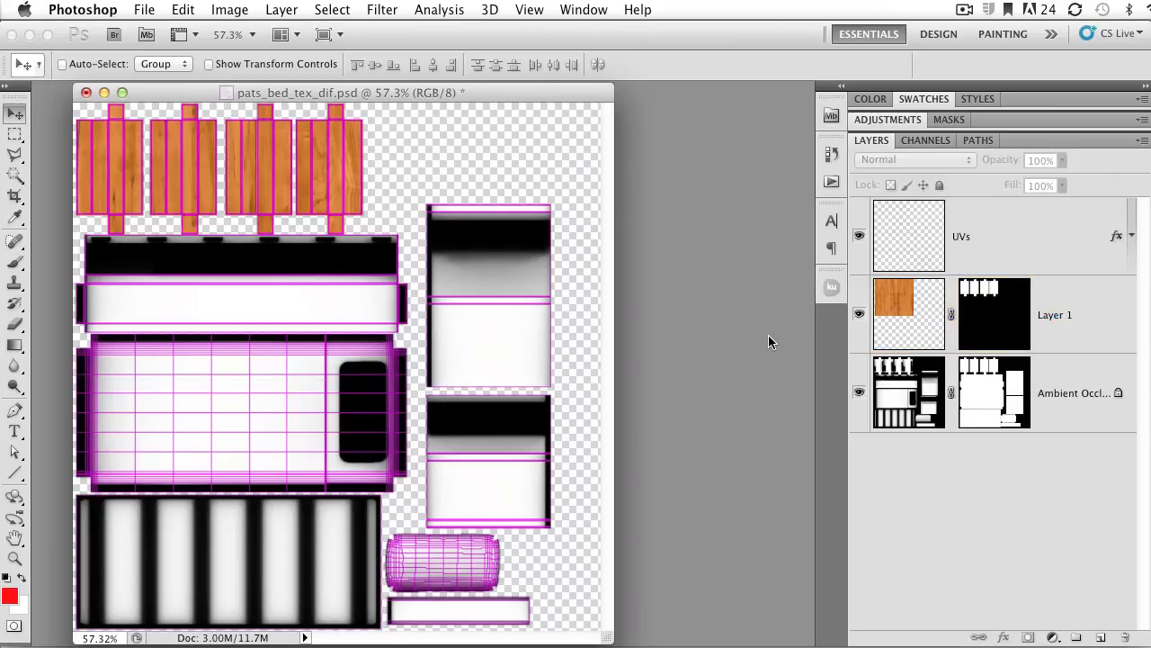
- Move the Ambient Occlusion layer above the wood layer and set its blend mode to Multiply
{"action": "left_click", "coordinate": [902, 389]}
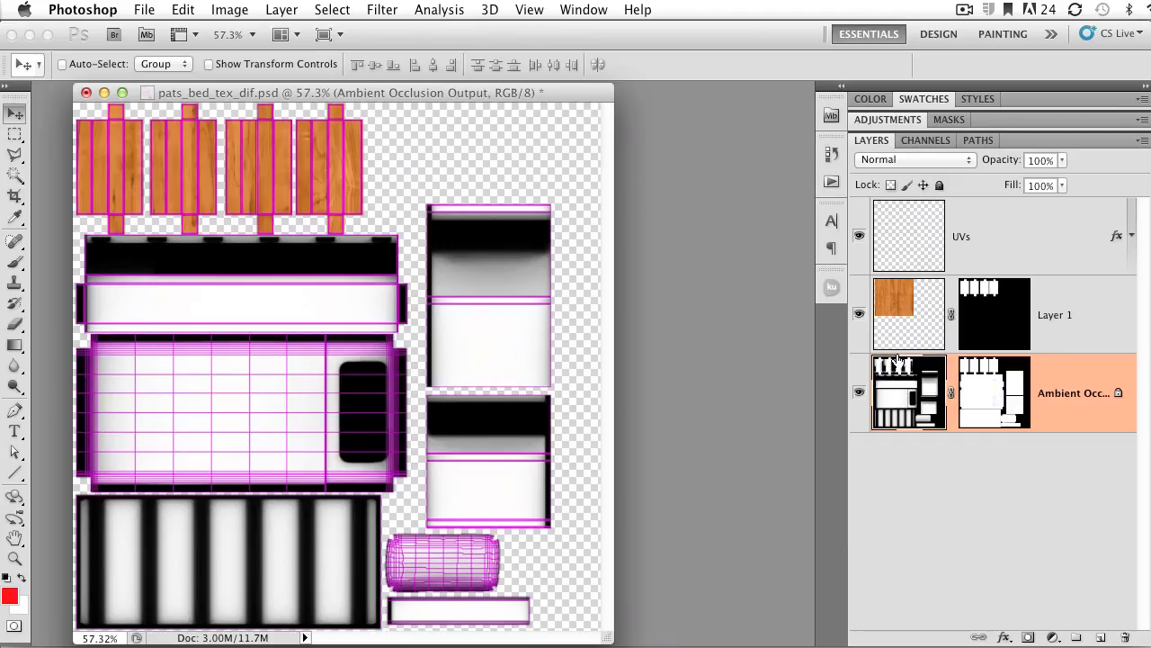
{"action": "left_click_drag", "start_coordinate": [907, 381], "coordinate": [904, 275]}
{"action": "left_click", "coordinate": [938, 513]}
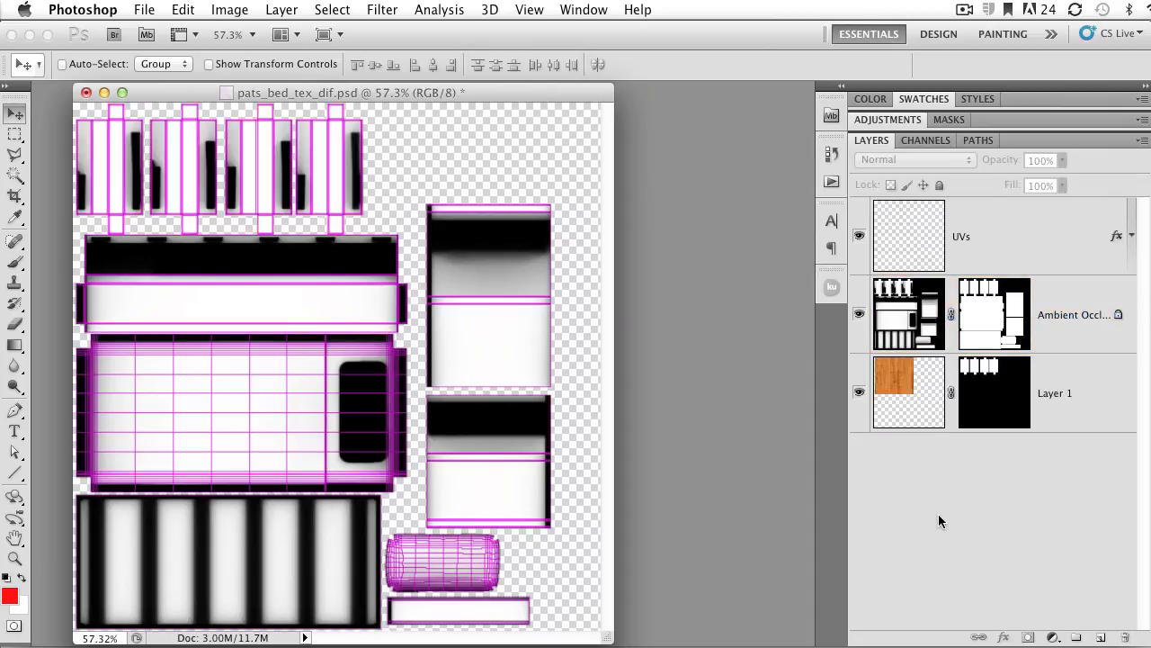
{"action": "left_click", "coordinate": [913, 320]}
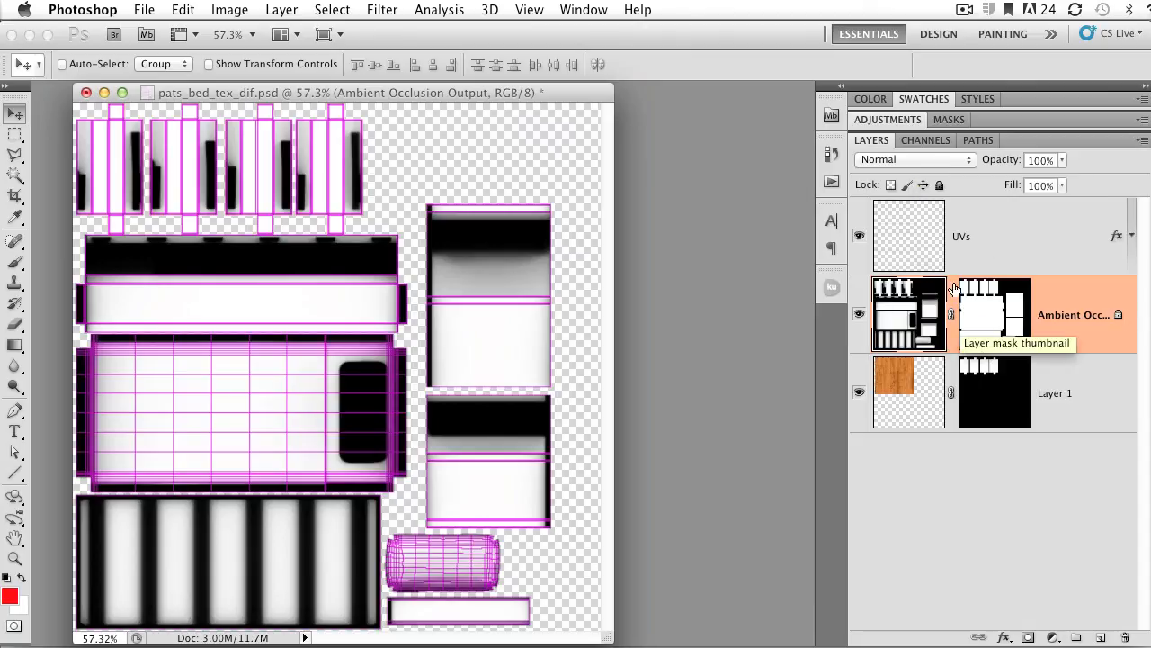
{"action": "left_click", "coordinate": [906, 161]}
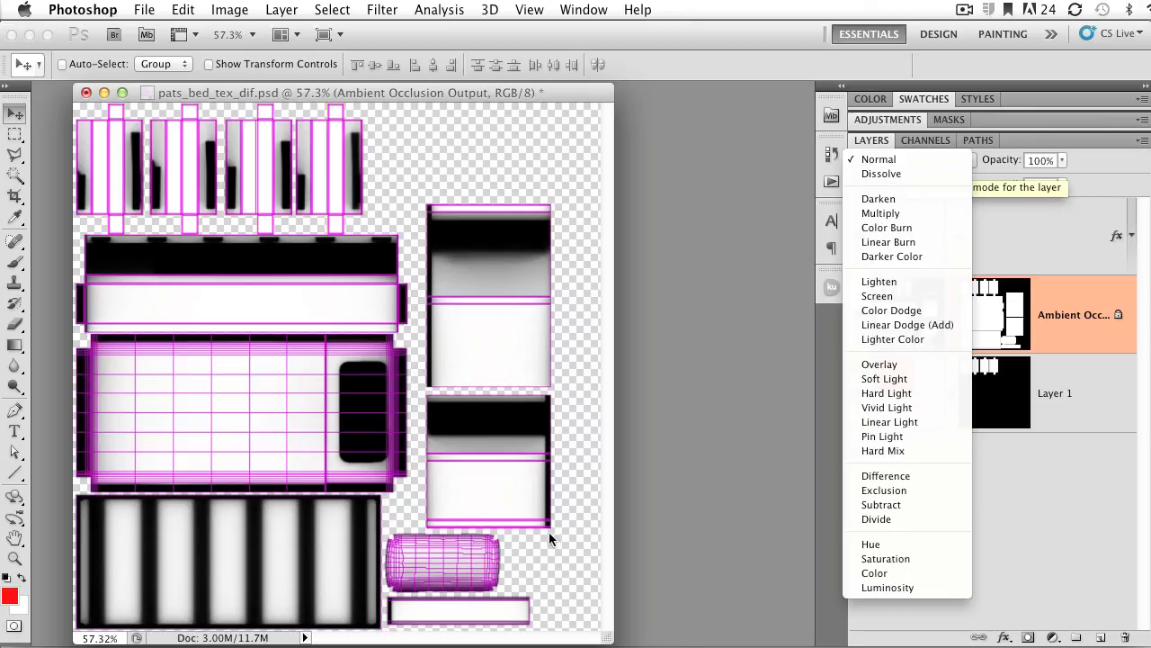
{"action": "left_click", "coordinate": [881, 215]}
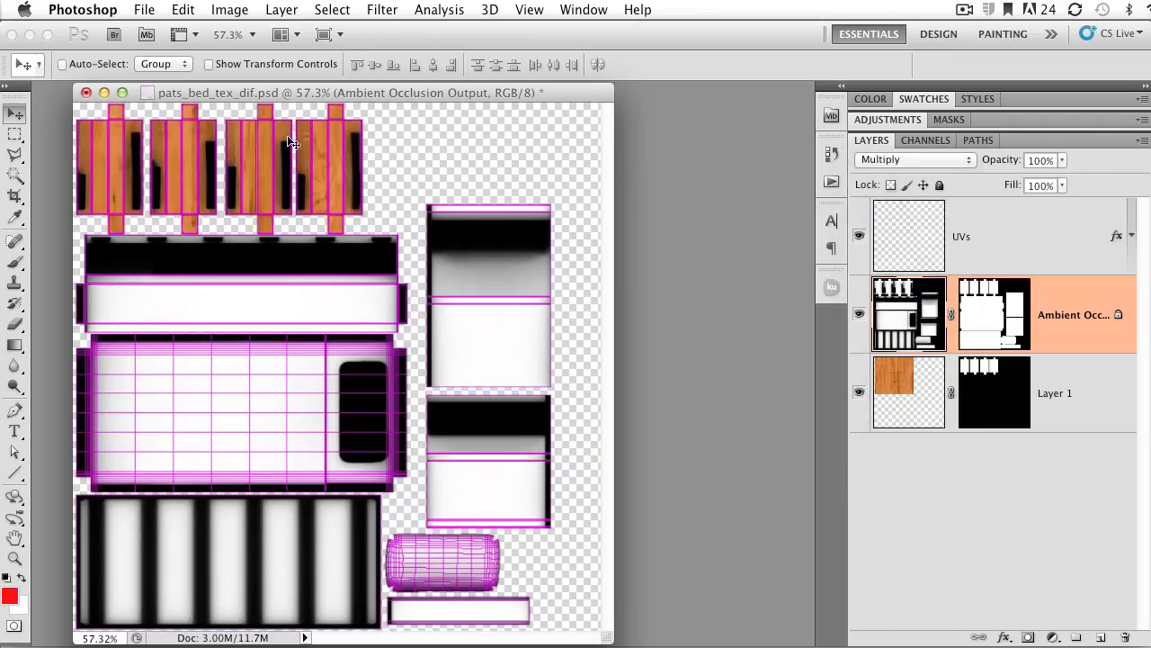
- Hide the UVs layer so the bed post wood shows without its wireframe lines
{"action": "left_click", "coordinate": [14, 559]}
{"action": "left_click_drag", "start_coordinate": [190, 179], "coordinate": [285, 186]}
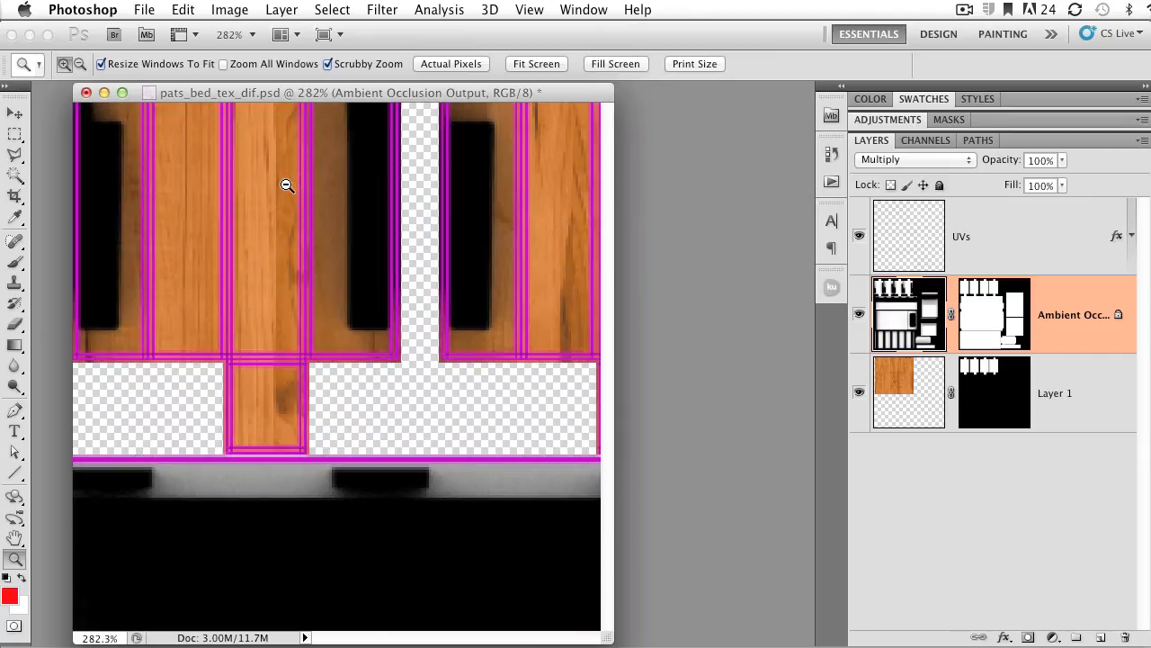
{"action": "left_click_drag", "start_coordinate": [183, 196], "coordinate": [550, 378]}
{"action": "left_click_drag", "start_coordinate": [359, 338], "coordinate": [404, 398]}
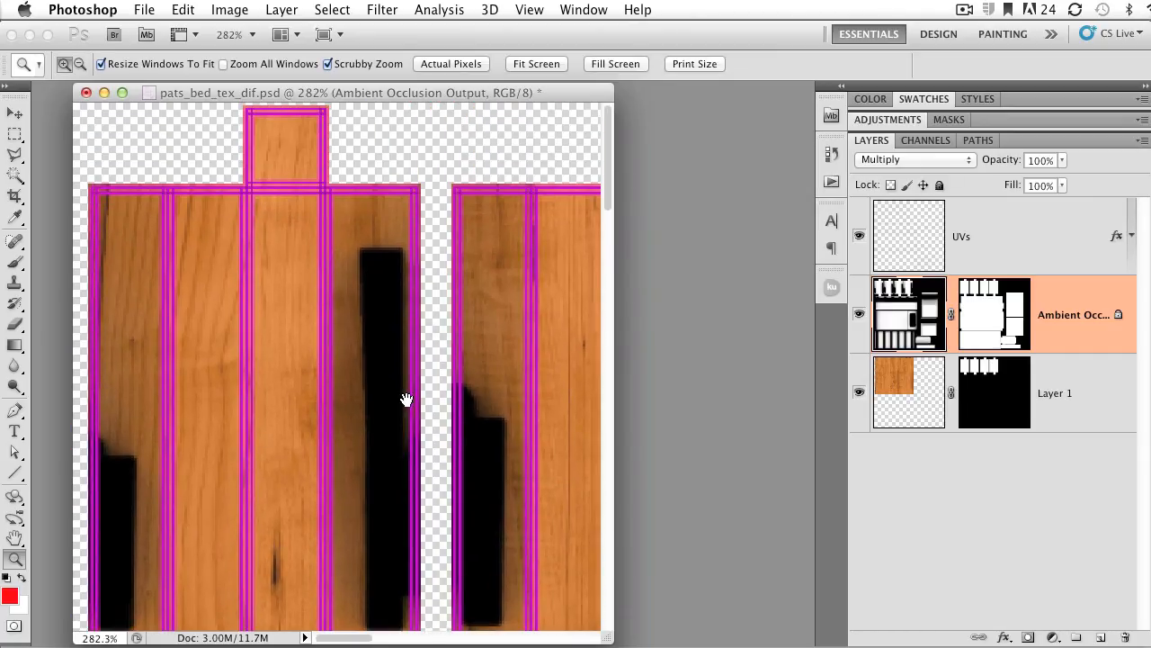
{"action": "left_click", "coordinate": [859, 236]}
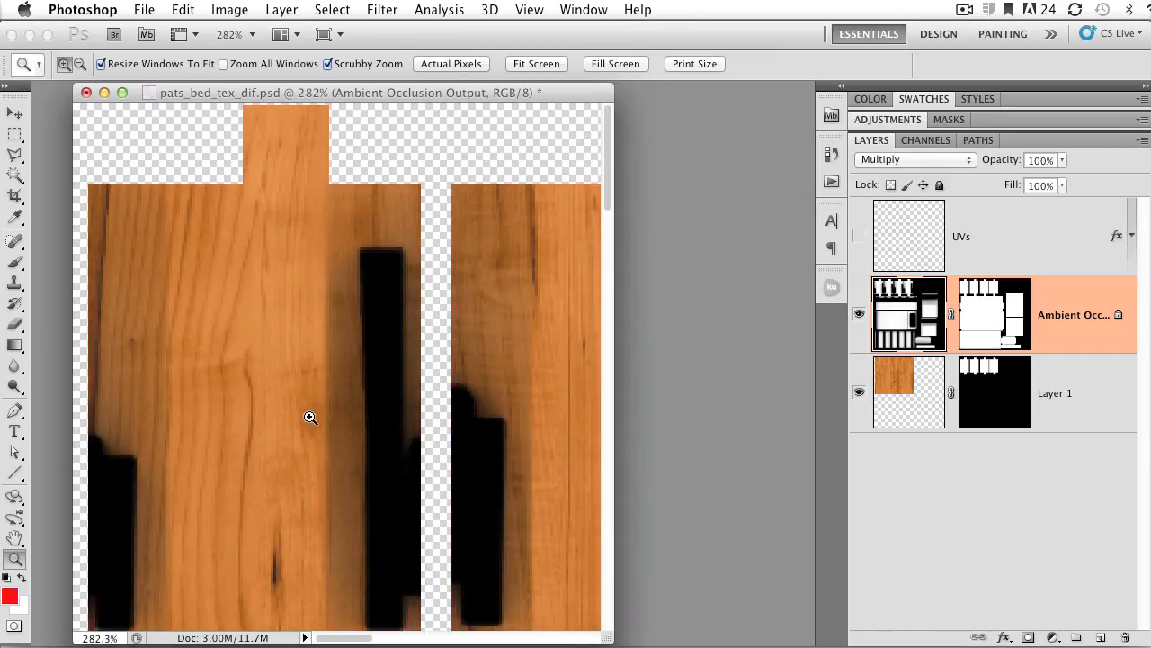
- Examine the ambient occlusion shading over the wood on the bed posts up close, and the whole texture layout
{"action": "scroll", "coordinate": [309, 416], "scroll_direction": "down", "scroll_amount": 2}
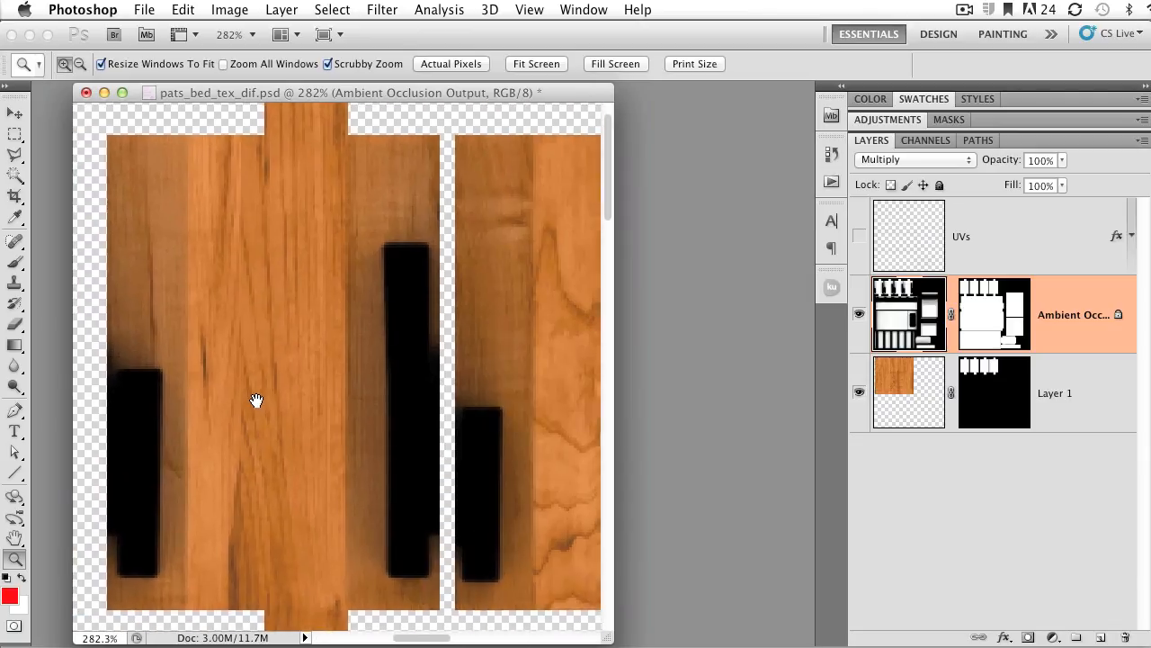
{"action": "left_click_drag", "start_coordinate": [258, 398], "coordinate": [170, 396]}
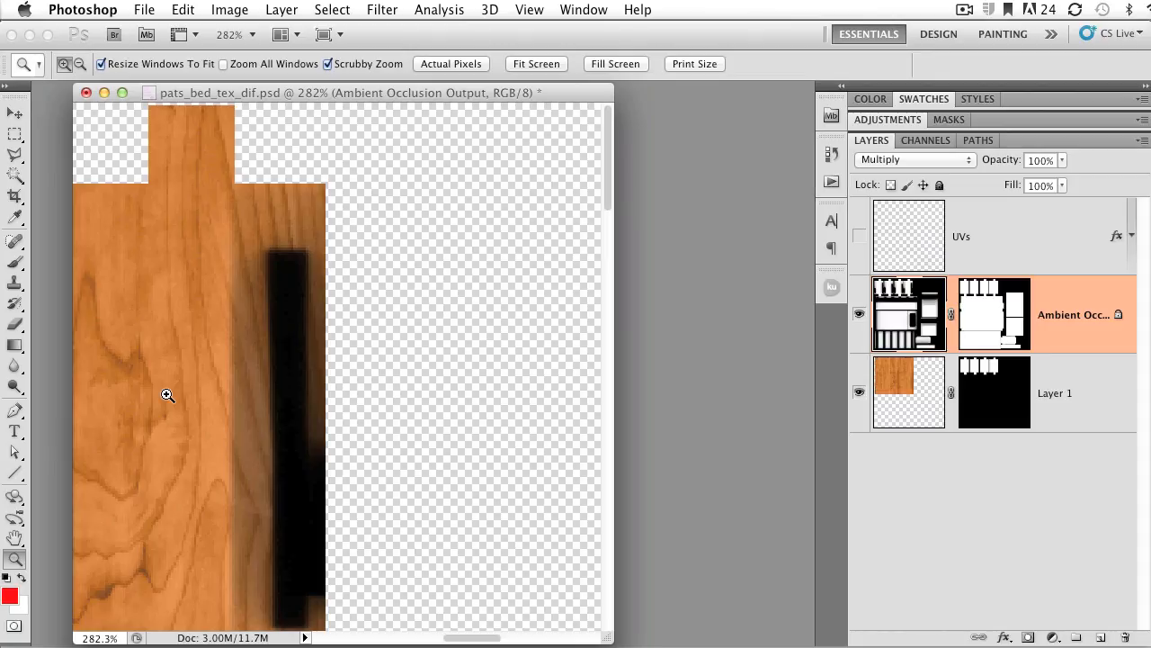
{"action": "left_click_drag", "start_coordinate": [183, 411], "coordinate": [424, 362]}
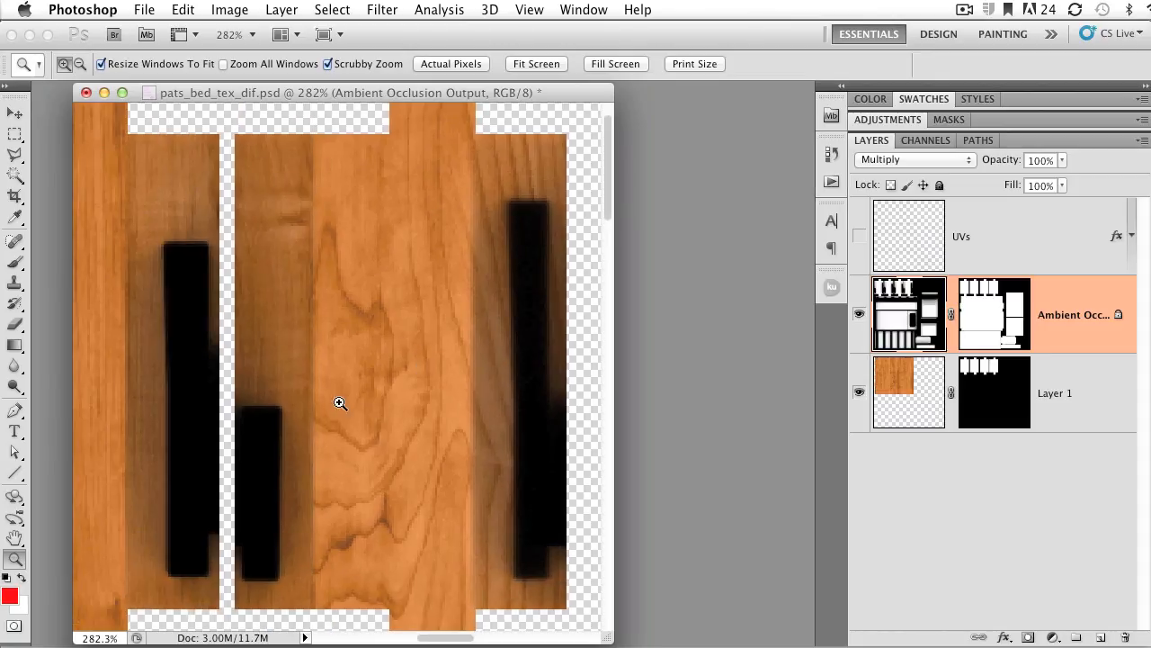
{"action": "left_click_drag", "start_coordinate": [364, 447], "coordinate": [301, 423], "text": "alt"}
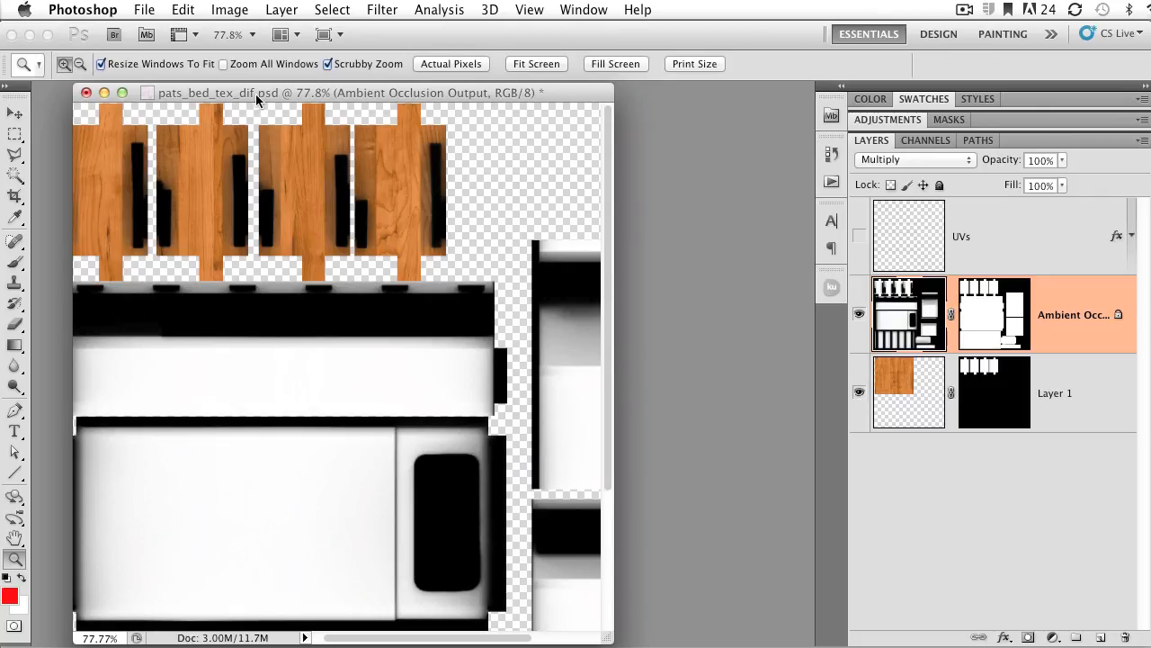
{"action": "left_click_drag", "start_coordinate": [256, 94], "coordinate": [246, 96]}
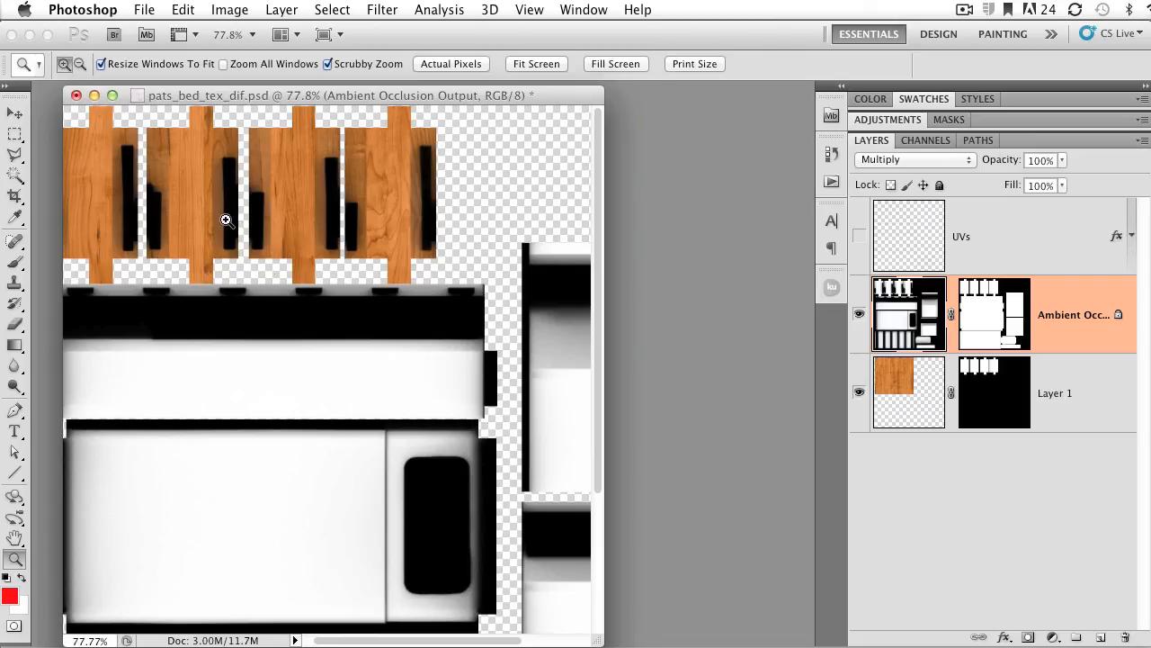
{"action": "left_click_drag", "start_coordinate": [298, 266], "coordinate": [258, 274]}
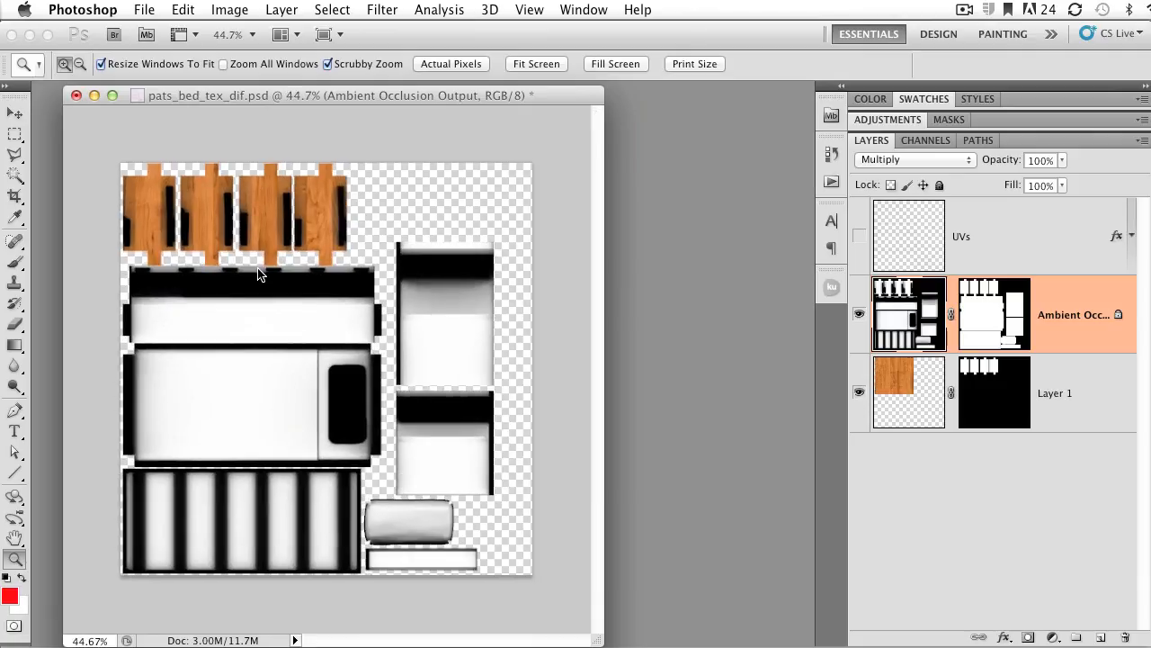